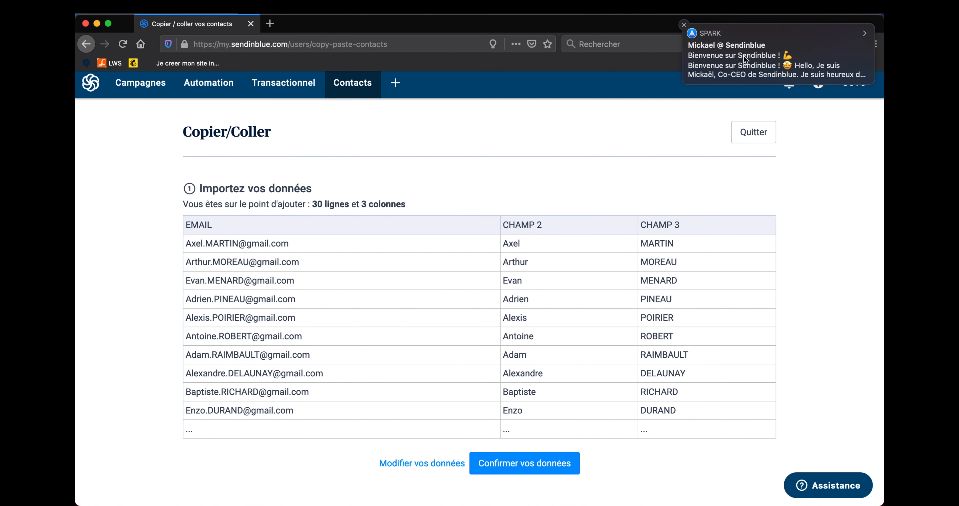
Step: Dismiss the welcome notification over the pasted contact import preview
left_click(684, 25)
Step: Confirm the pasted data, map CHAMP 2 to PRENOM and CHAMP 3 to NOM, and confirm mapping
scroll(602, 248, "down", 3)
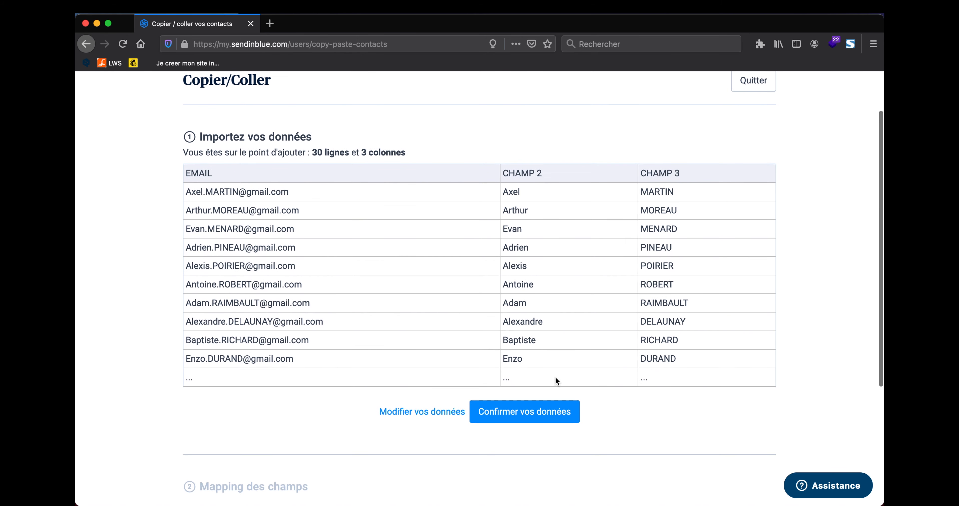
left_click(530, 422)
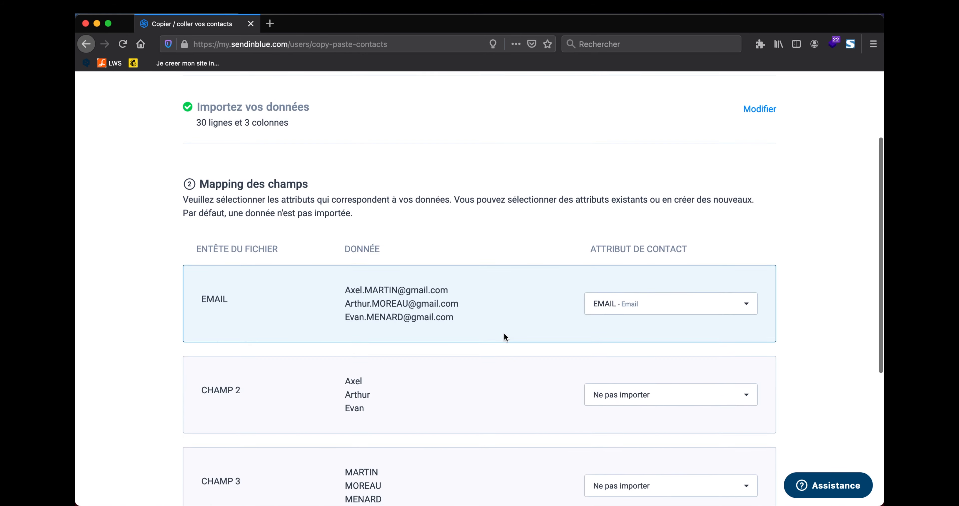
scroll(508, 332, "down", 3)
left_click(666, 312)
left_click(617, 441)
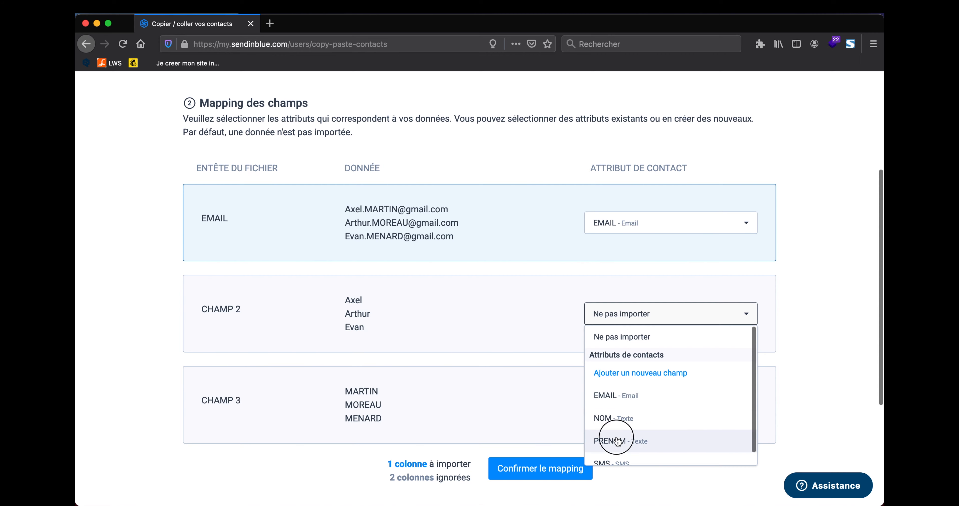
scroll(575, 389, "down", 3)
left_click(622, 334)
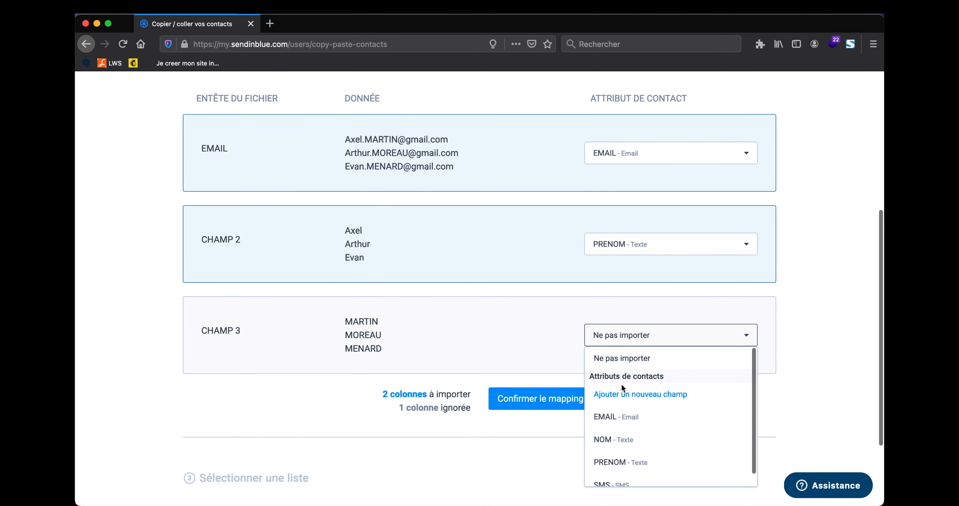
left_click(635, 438)
scroll(588, 265, "up", 2)
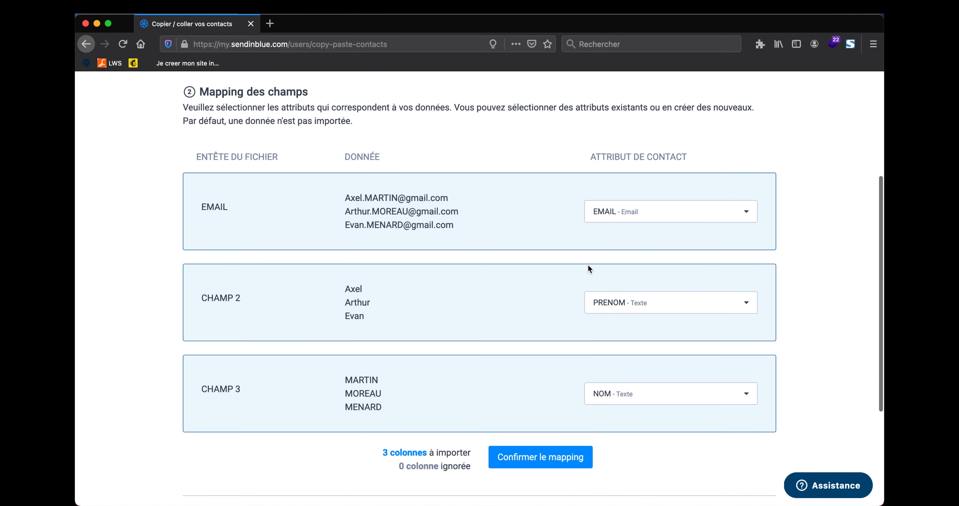
left_click(540, 457)
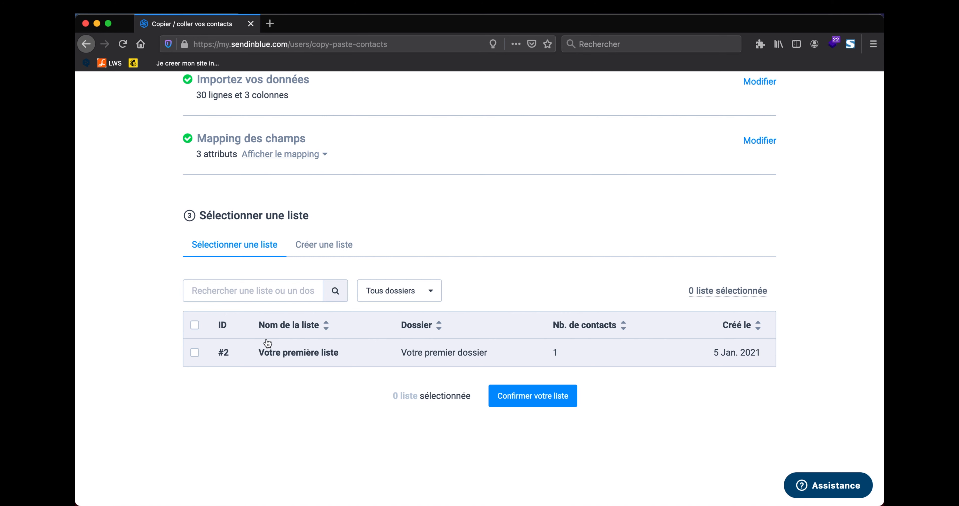
Step: Create the list 'BDD client' inside a newly created 'CLIENT' folder
left_click(331, 253)
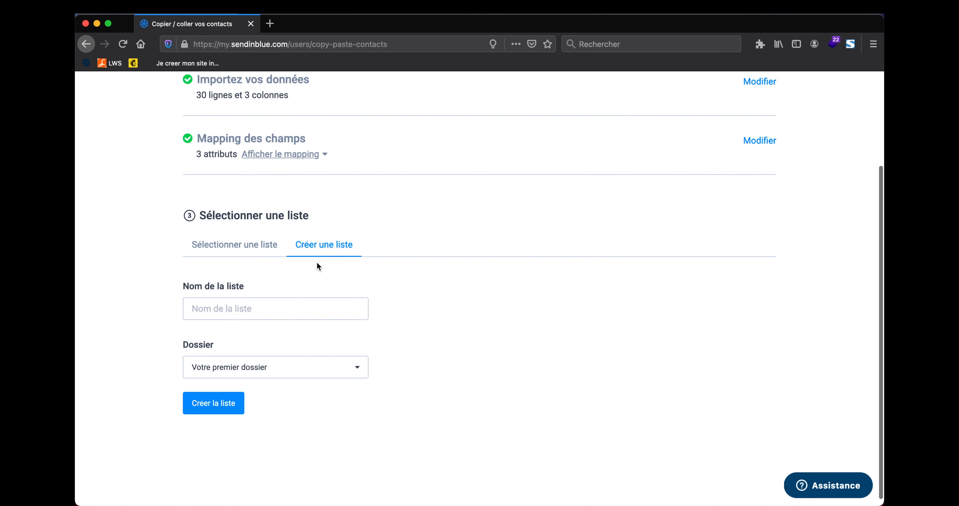
left_click(272, 313)
type("BDD")
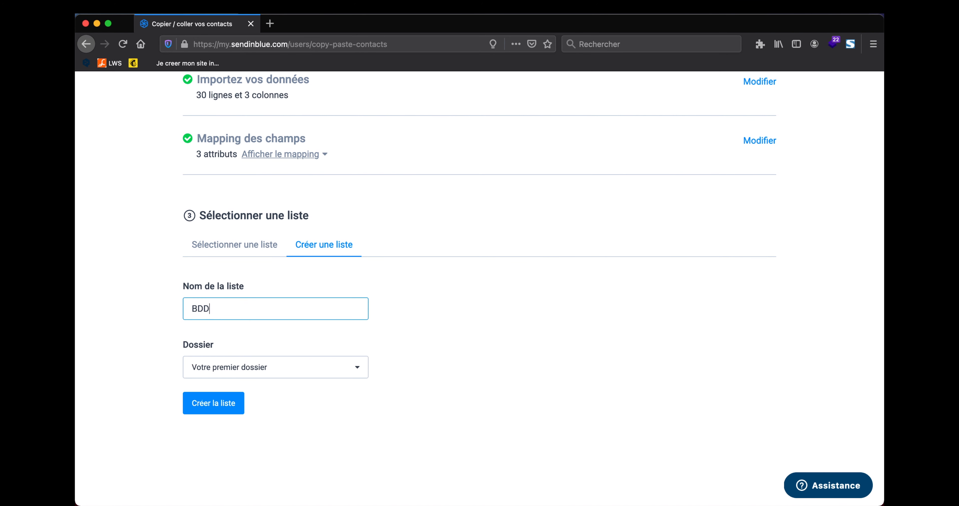
type(" client")
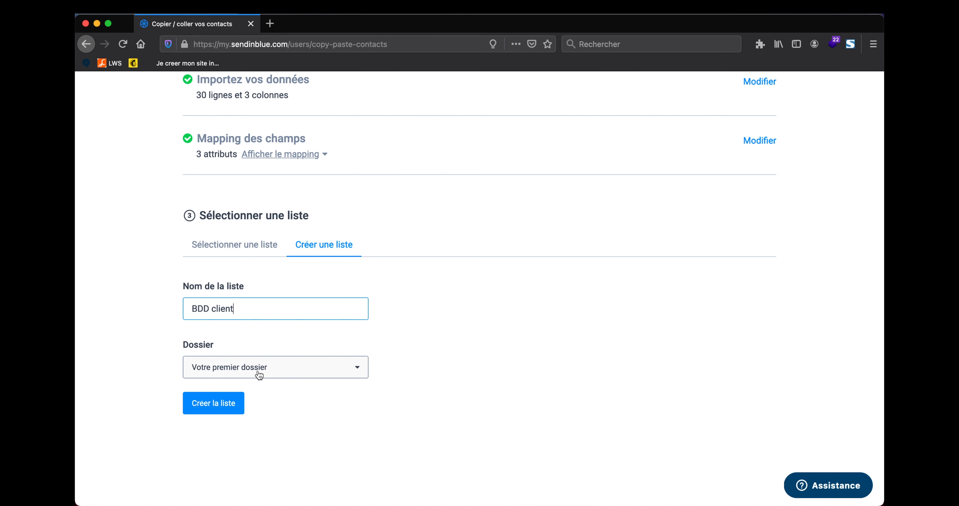
left_click(266, 372)
left_click(263, 390)
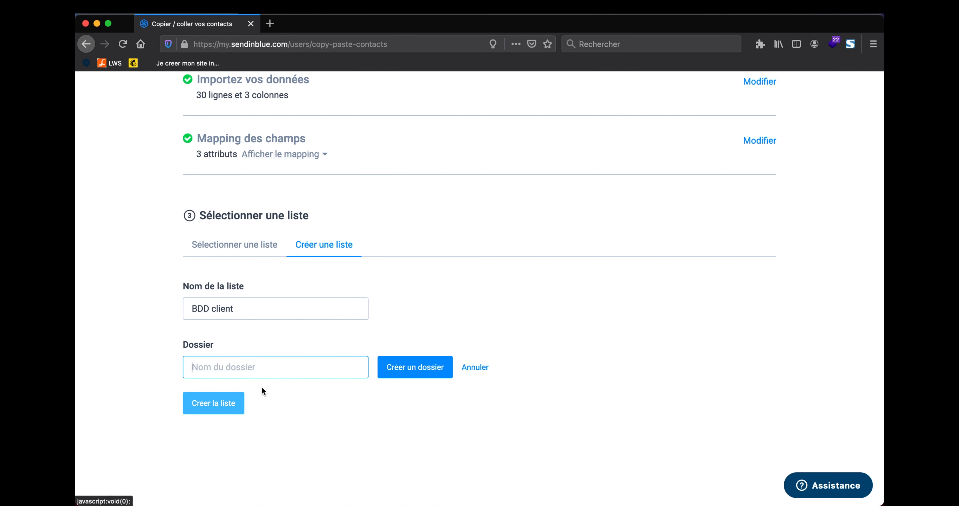
type("CLIENT")
left_click(420, 365)
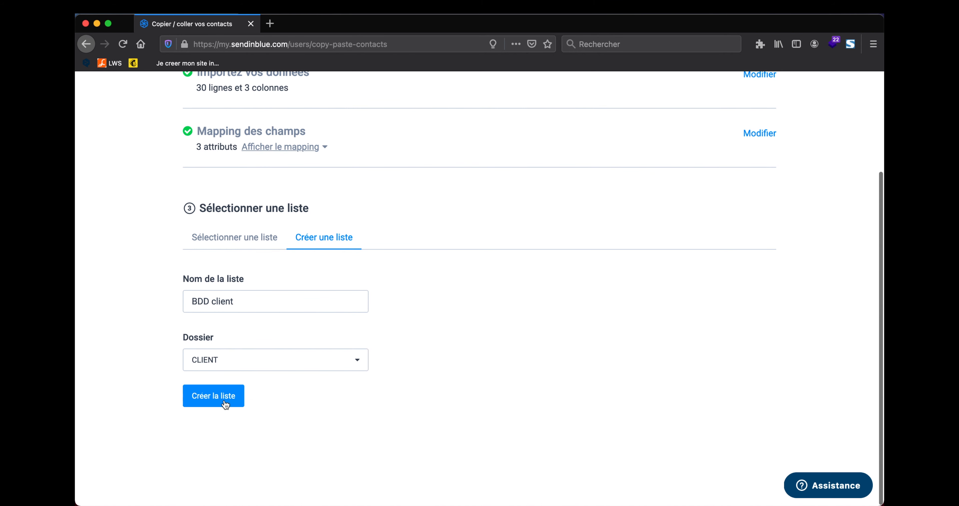
left_click(225, 403)
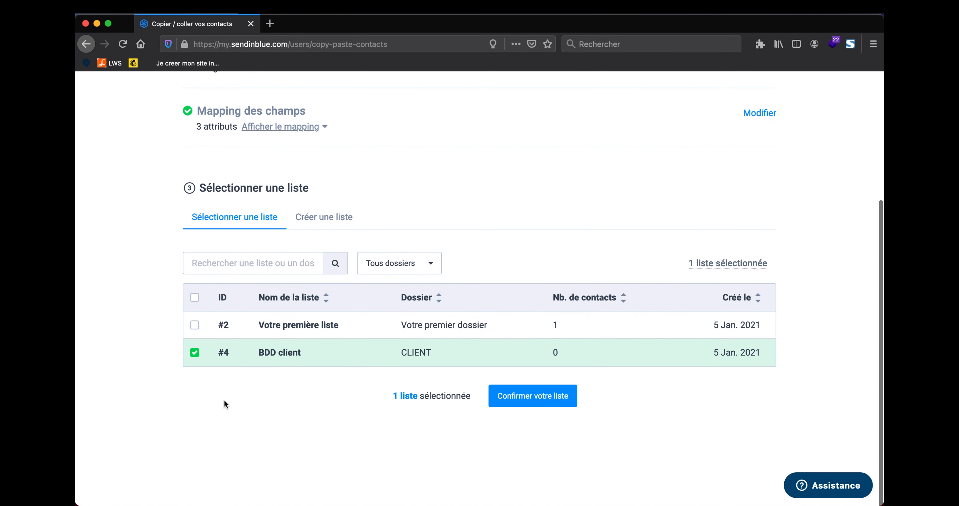
Step: Select BDD client as the import list and read the opt-in conditions
left_click(531, 398)
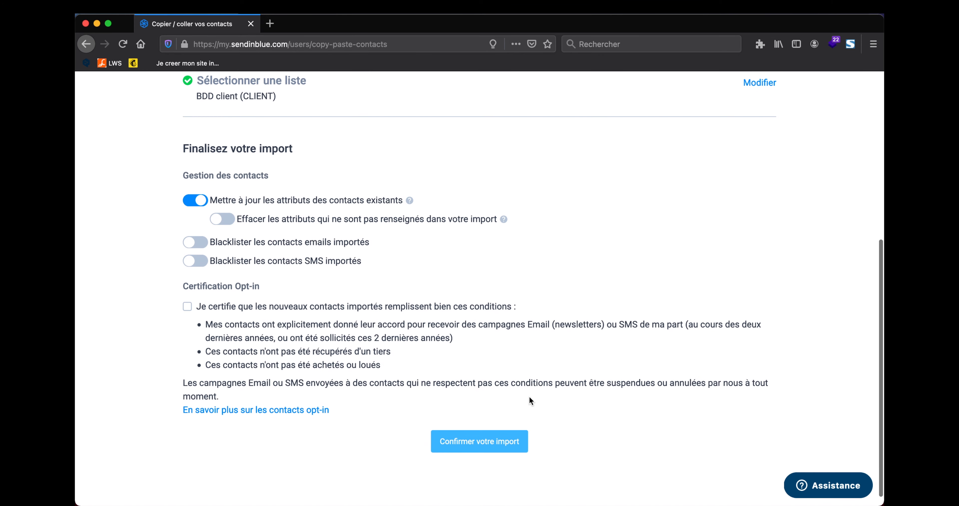
scroll(335, 272, "up", 1)
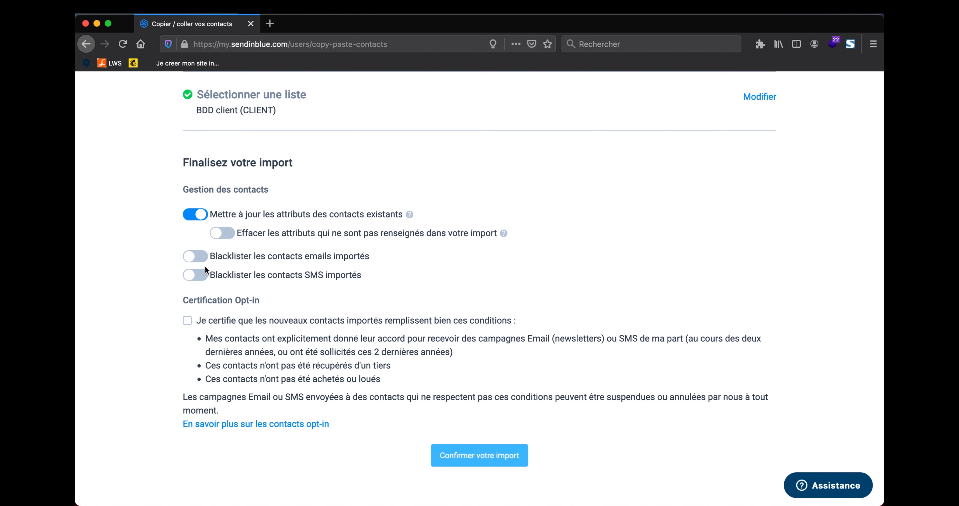
scroll(209, 261, "down", 1)
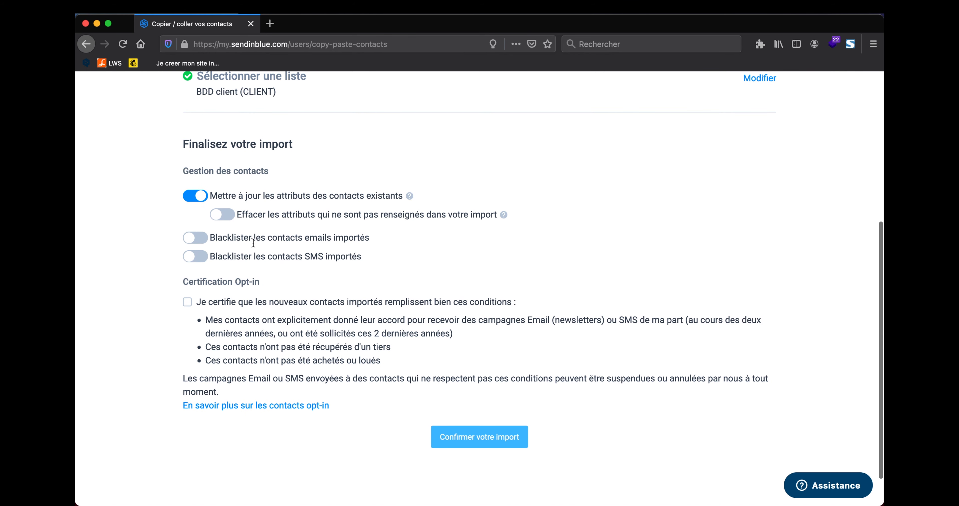
scroll(256, 260, "down", 1)
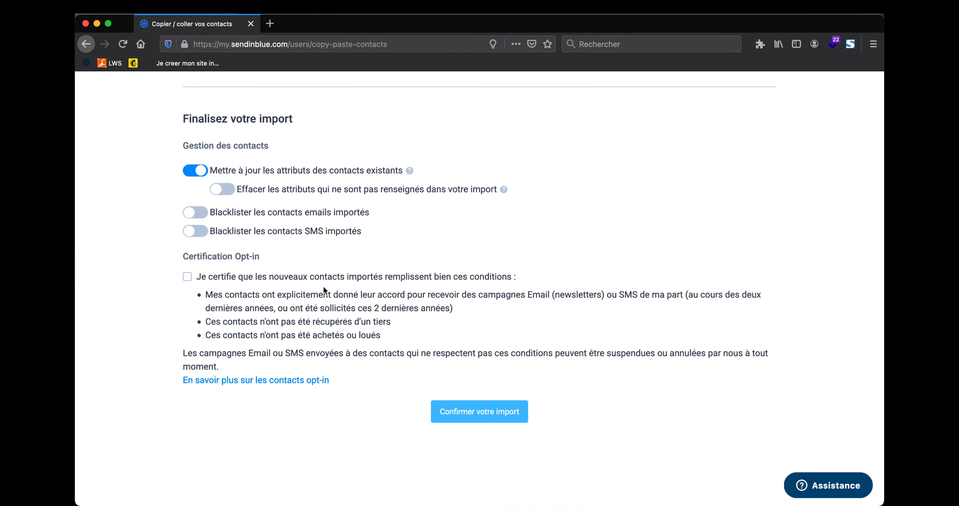
left_click_drag(206, 294, 458, 308)
left_click(457, 309)
Step: Certify the contacts meet the opt-in conditions and confirm the import
left_click(386, 336)
left_click_drag(386, 337, 201, 338)
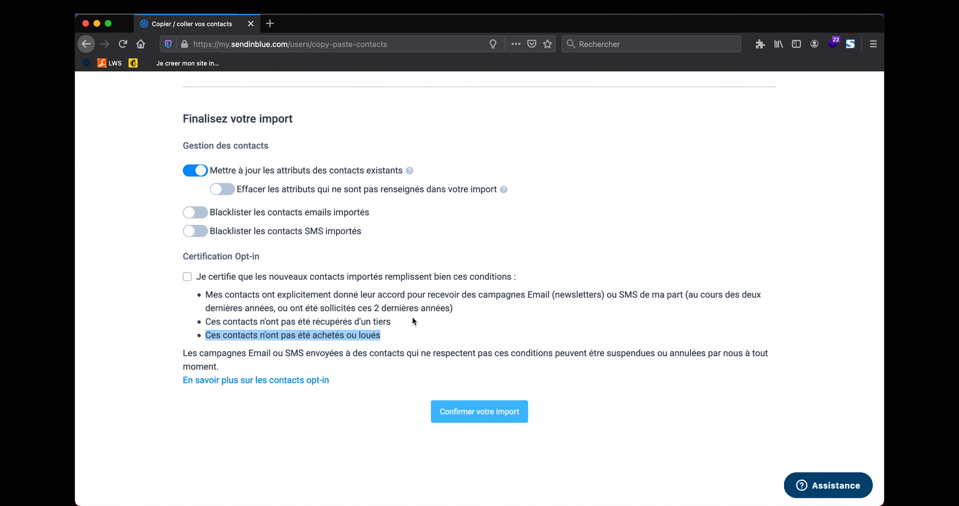
left_click(413, 318)
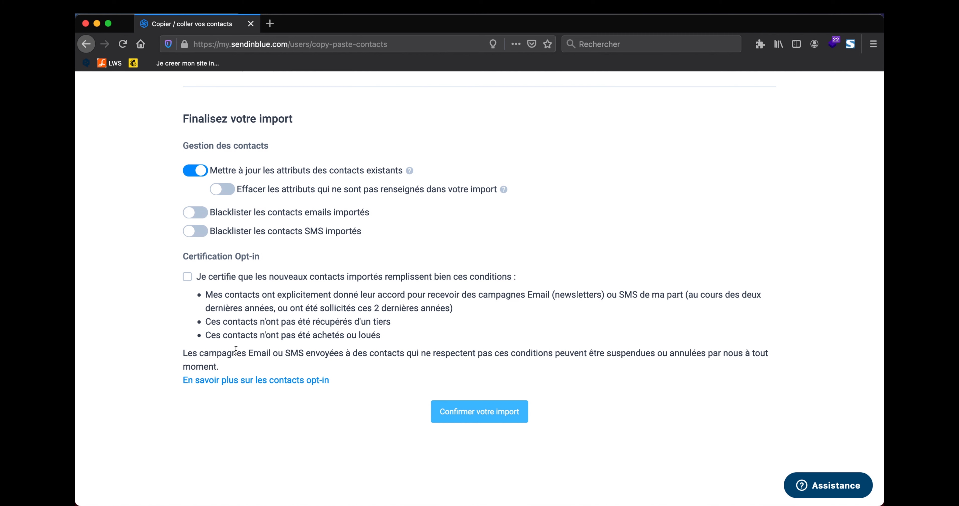
left_click(188, 277)
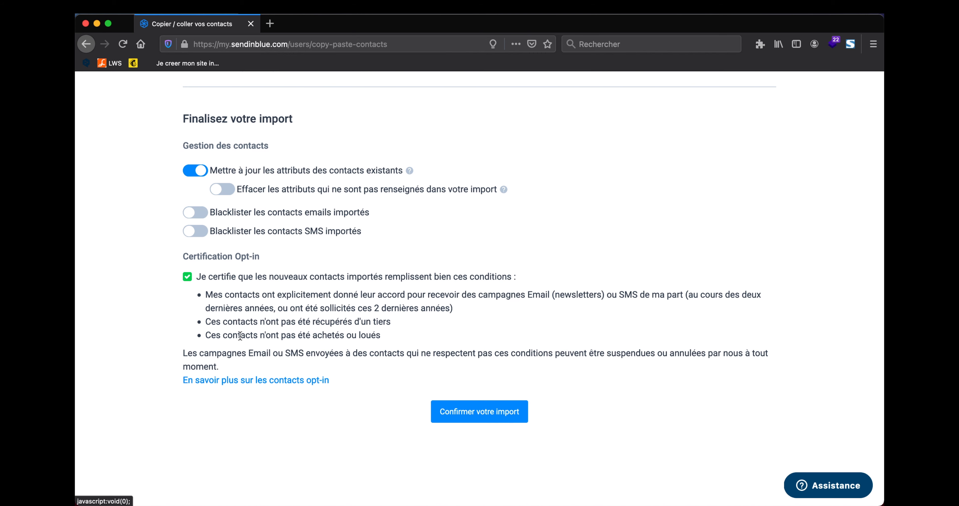
left_click(491, 411)
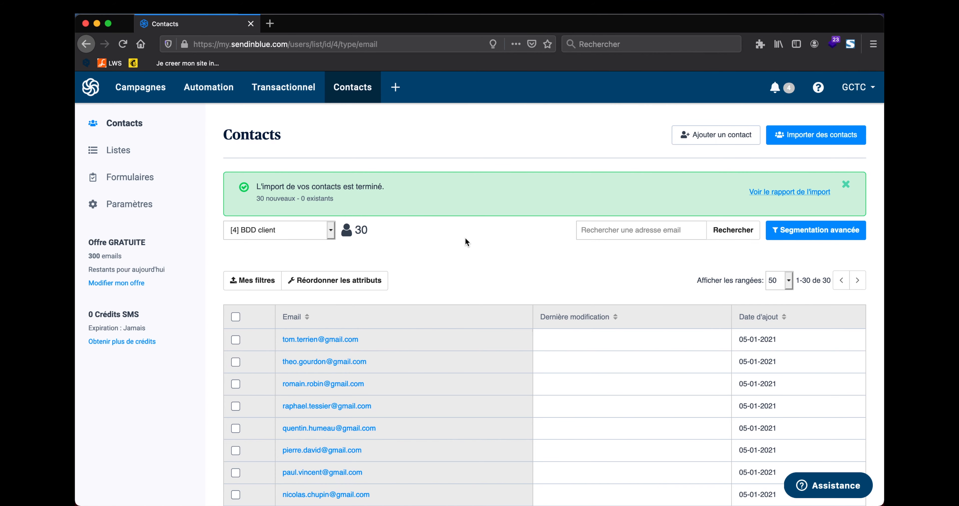
Step: Review the 30 contacts in BDD client, dismiss the mail notification, and go to Campagnes
scroll(465, 238, "down", 10)
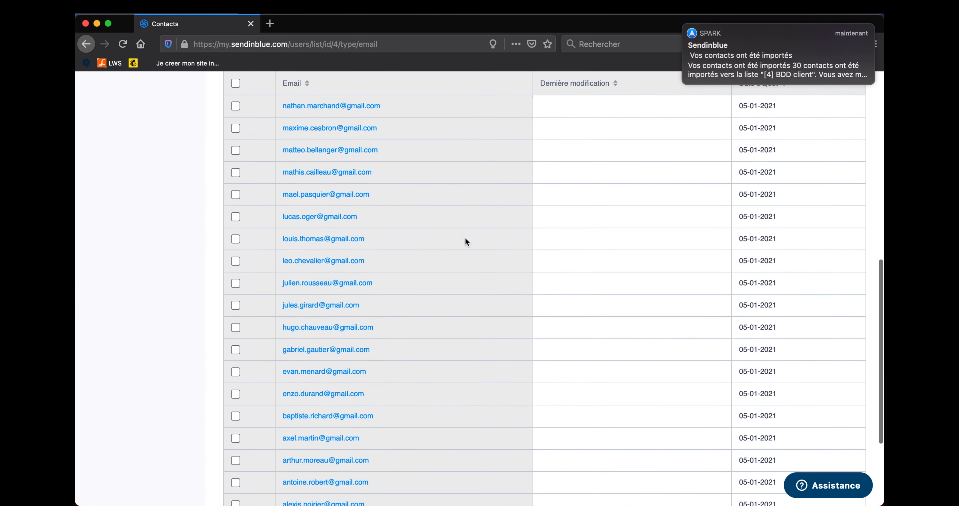
scroll(465, 242, "up", 6)
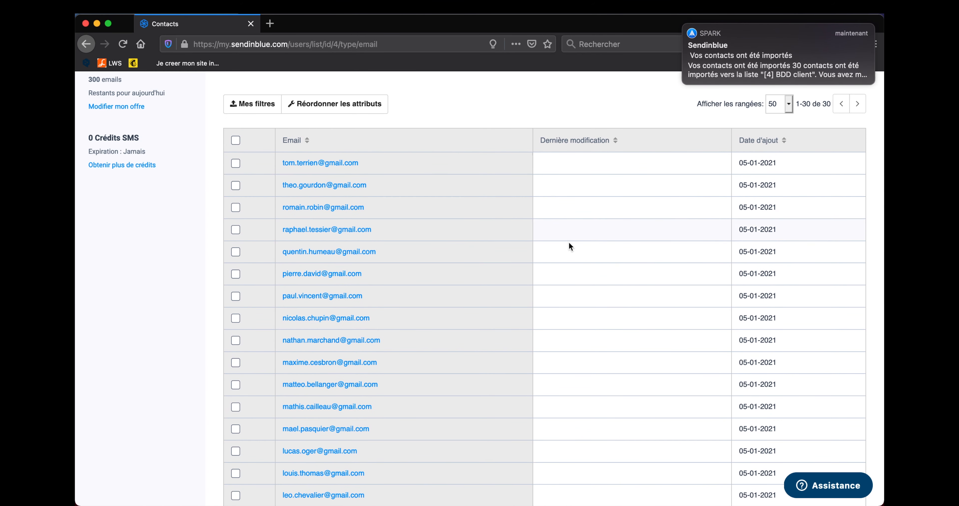
mouse_move(738, 57)
left_click(685, 25)
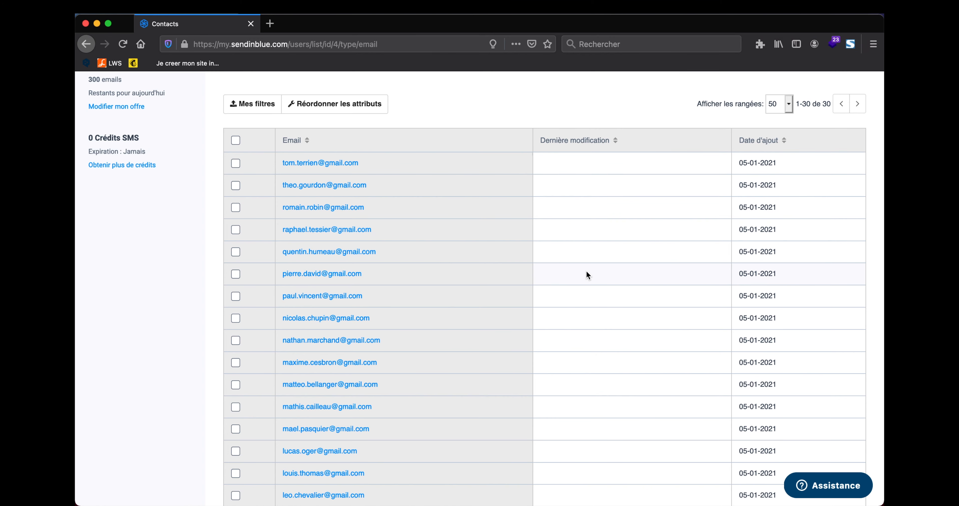
scroll(587, 273, "up", 5)
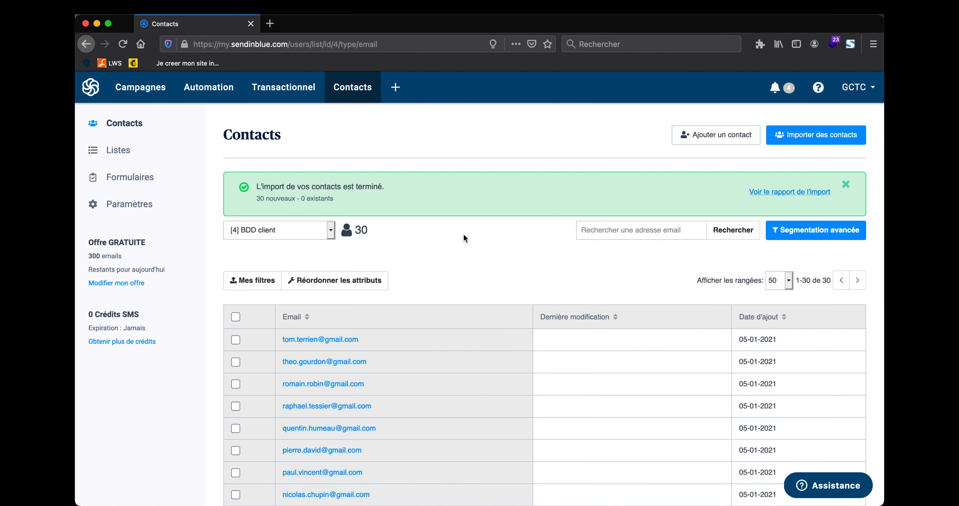
scroll(421, 235, "down", 1)
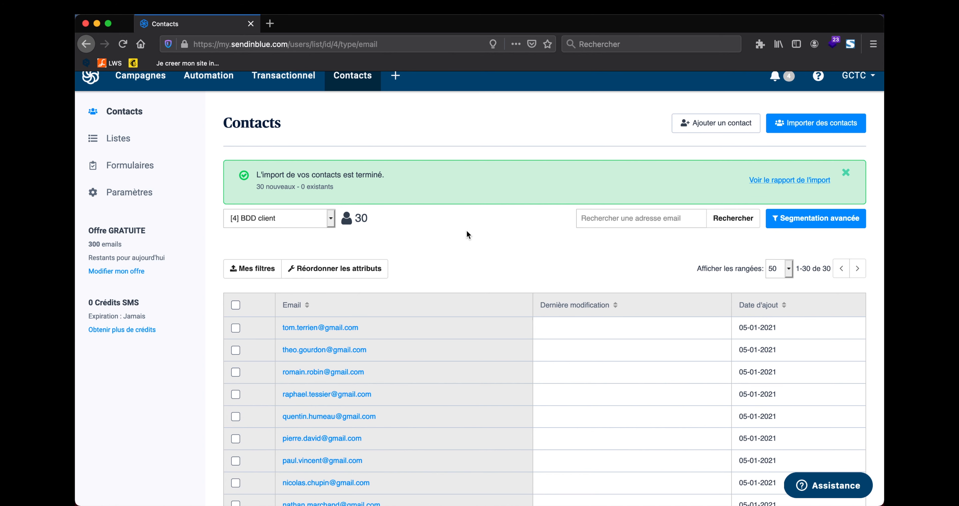
scroll(455, 238, "up", 1)
scroll(454, 237, "down", 3)
scroll(486, 233, "up", 3)
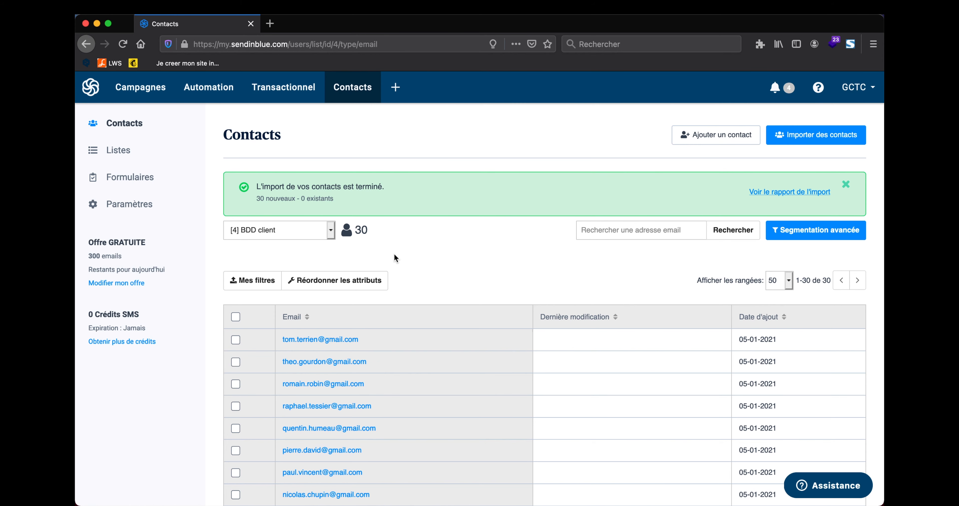
left_click(137, 91)
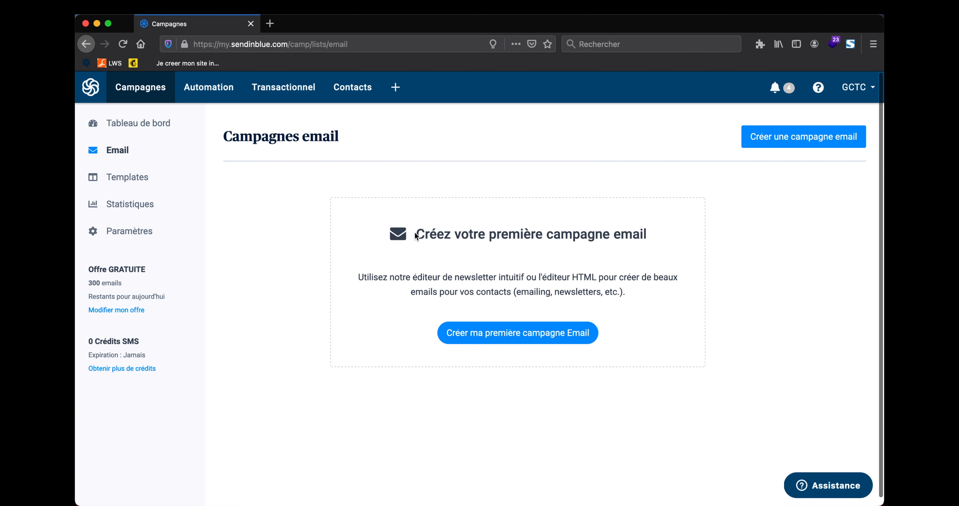
Step: Create a first email campaign named 'Promotion -20%'
left_click(529, 333)
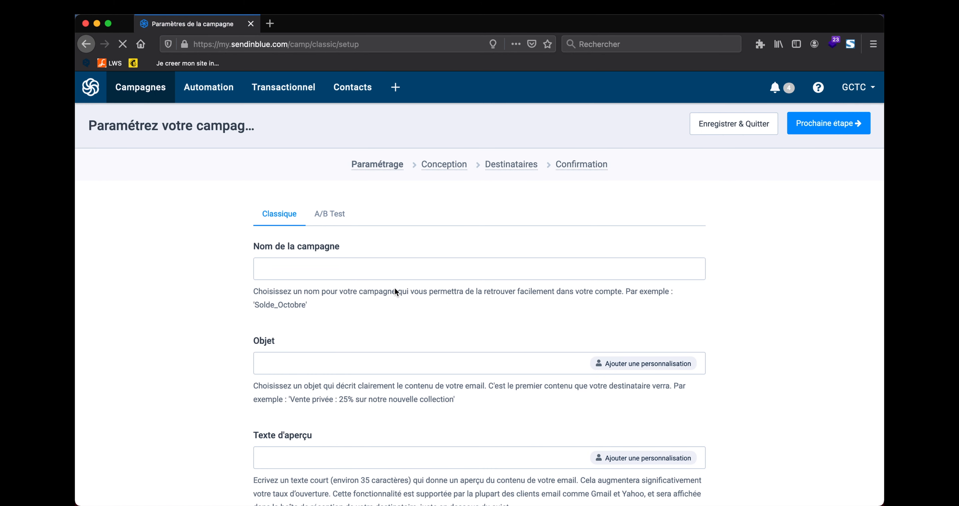
left_click(334, 269)
type("Promo")
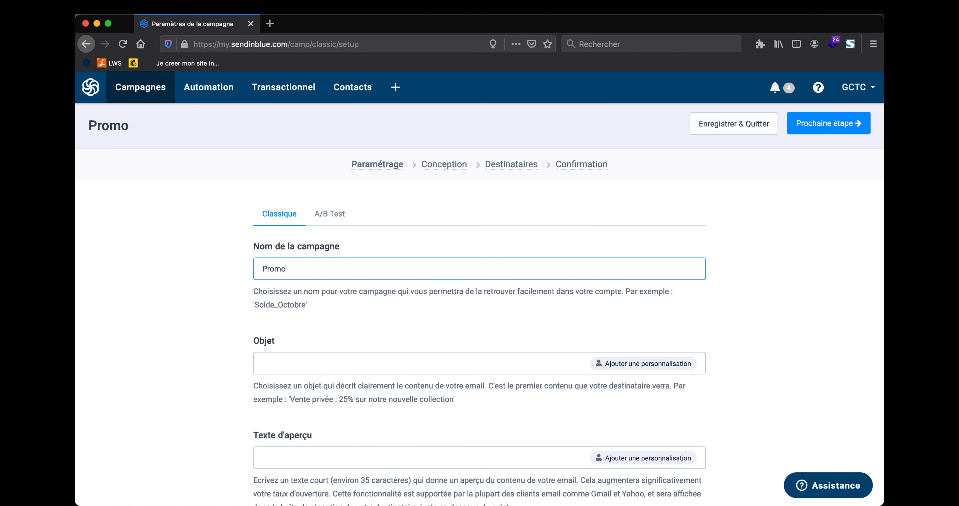
type("tion -20%")
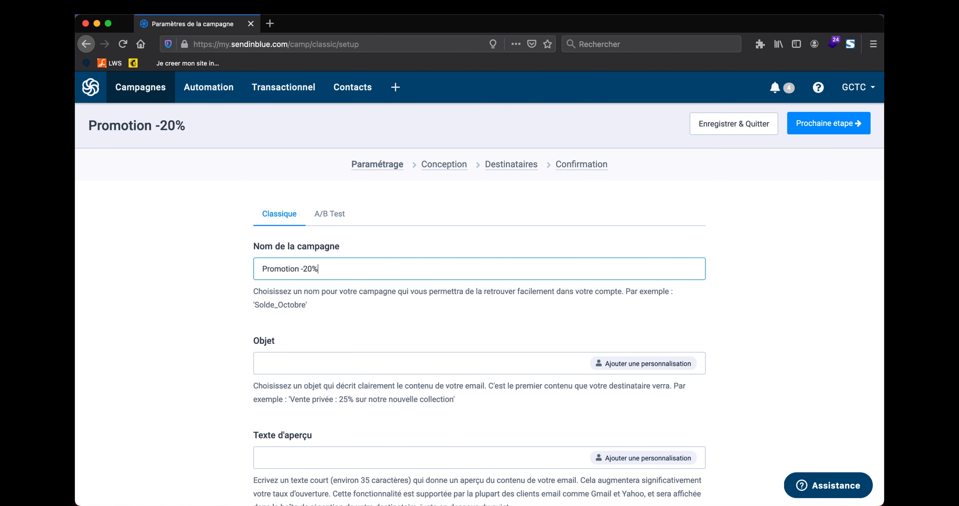
Step: Set the subject to 'Promotion -20% sur l'offre X' by reusing the campaign name
scroll(456, 267, "down", 1)
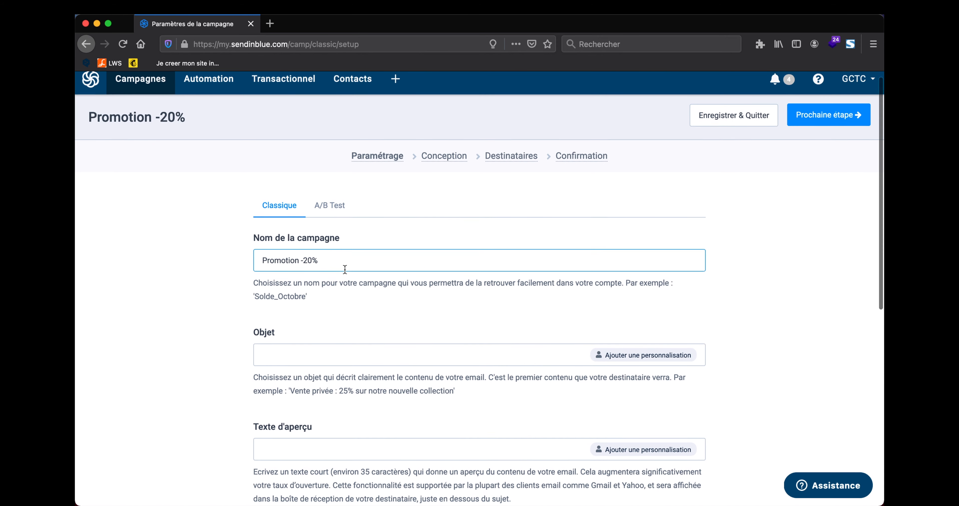
key("super+a")
key("super+c")
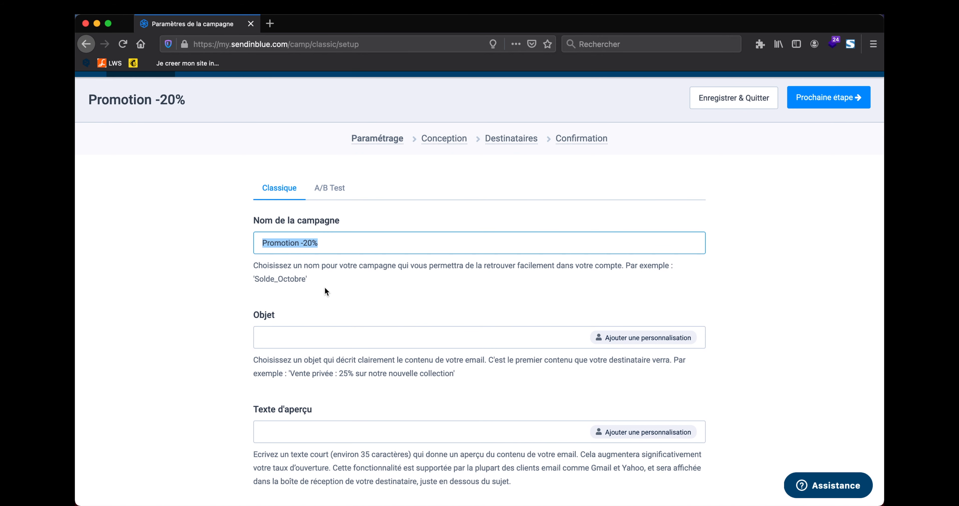
left_click(313, 335)
key("super+v")
type("sur ")
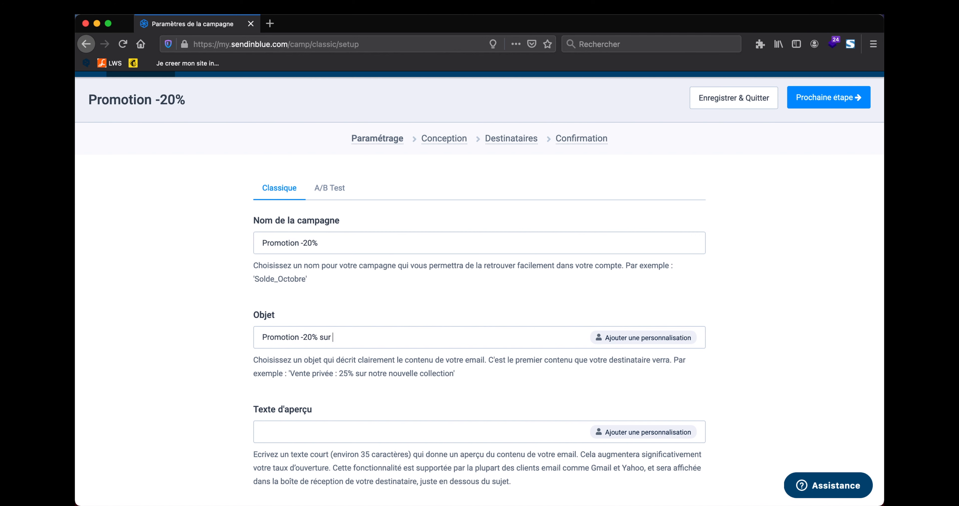
type("l'offre X")
Step: Browse the subject's personalisation attributes and close the dialog without inserting any
scroll(607, 238, "down", 3)
left_click(634, 242)
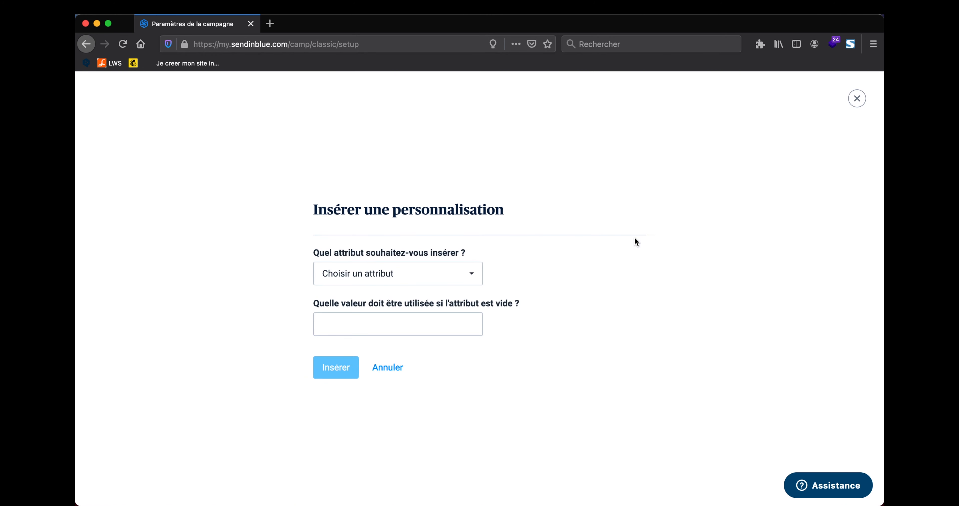
left_click(446, 284)
left_click(558, 235)
left_click(857, 98)
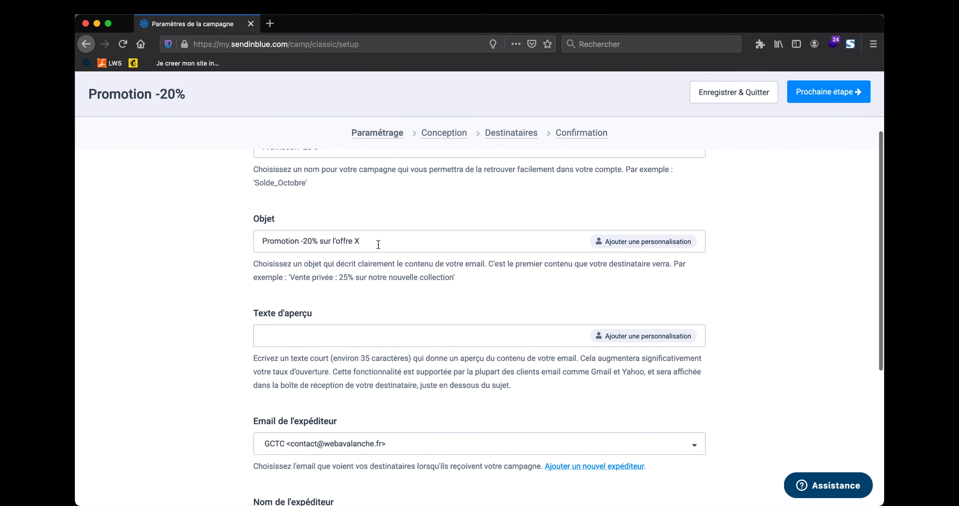
scroll(314, 316, "up", 3)
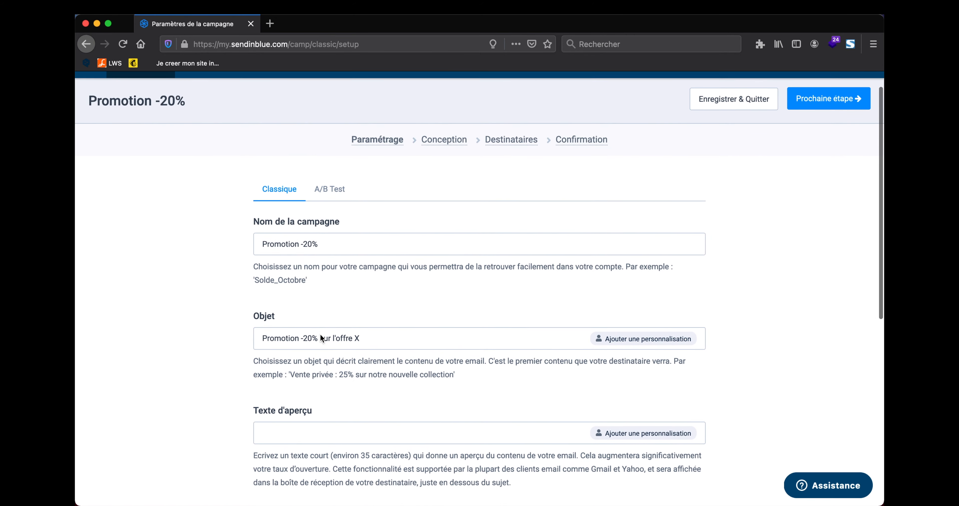
scroll(320, 334, "down", 3)
scroll(304, 314, "up", 2)
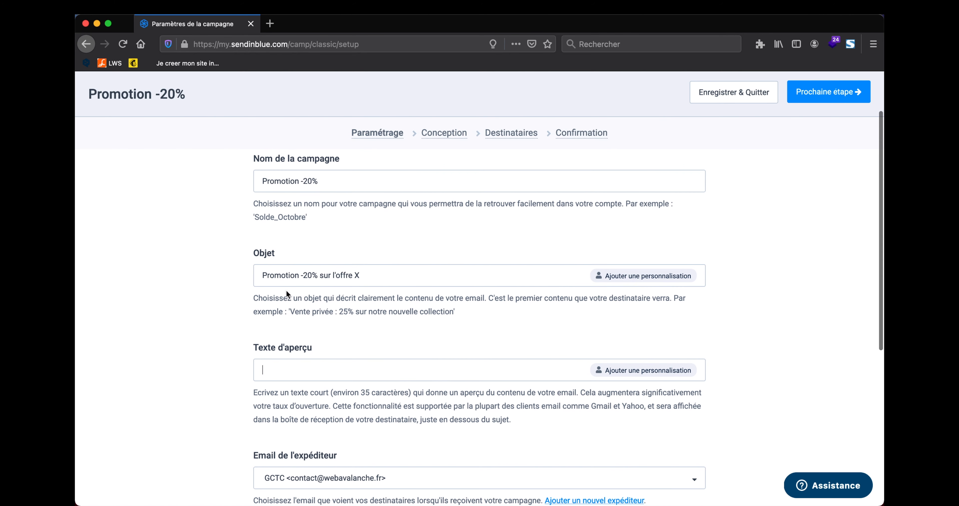
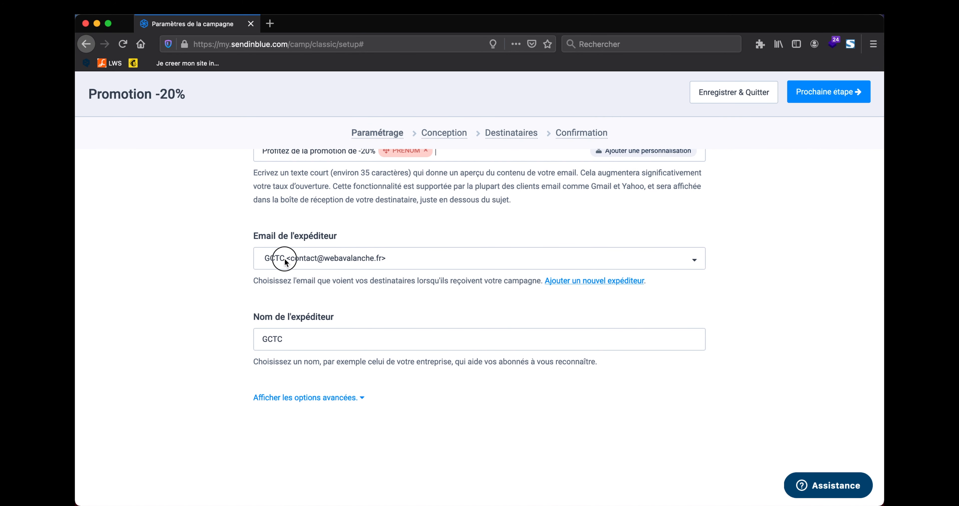
Step: Keep the GCTC sender address, change the sender name to Web Avalanche, and continue to design
left_click(284, 262)
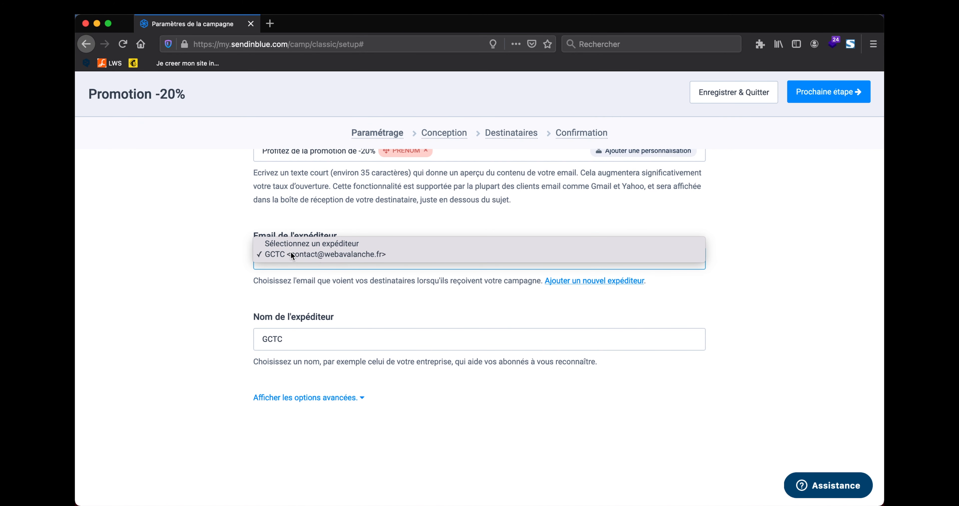
left_click(290, 254)
left_click_drag(288, 338, 254, 338)
type("Web Avalanche")
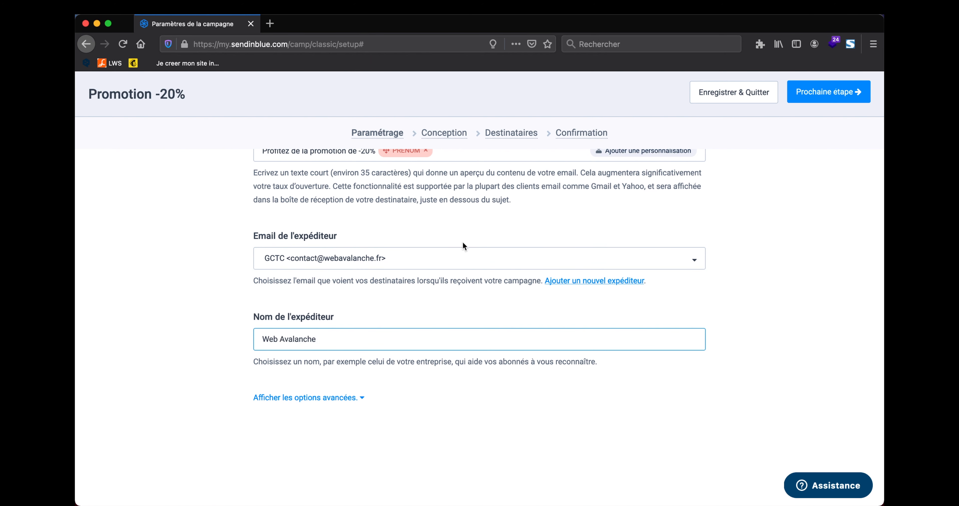
left_click(829, 92)
Step: Browse the Galerie de templates and pick the CONCRETE skate shop template
scroll(422, 299, "down", 2)
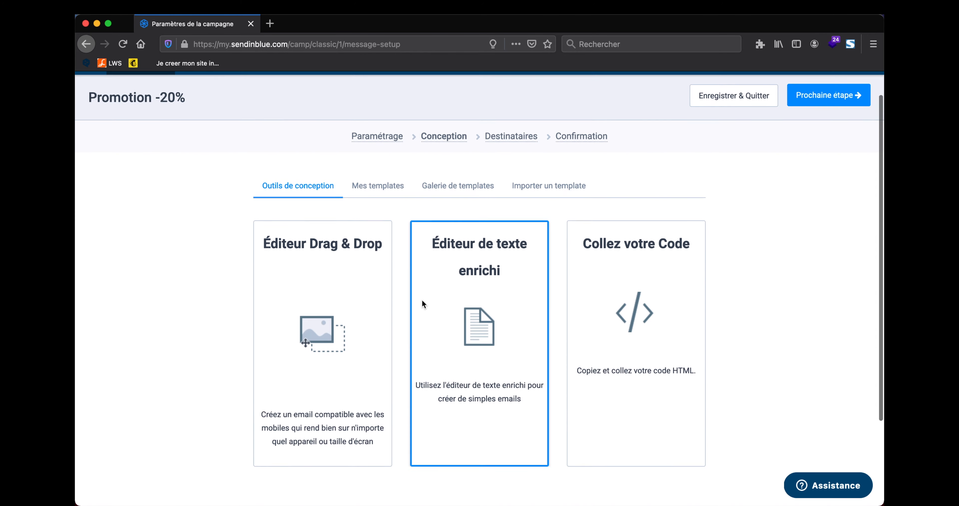
scroll(320, 315, "up", 2)
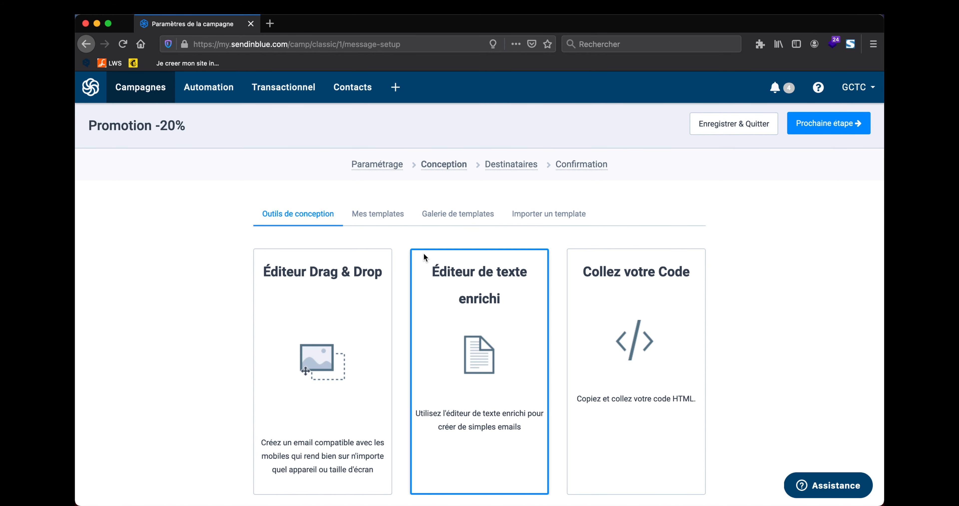
left_click(461, 216)
scroll(424, 218, "down", 3)
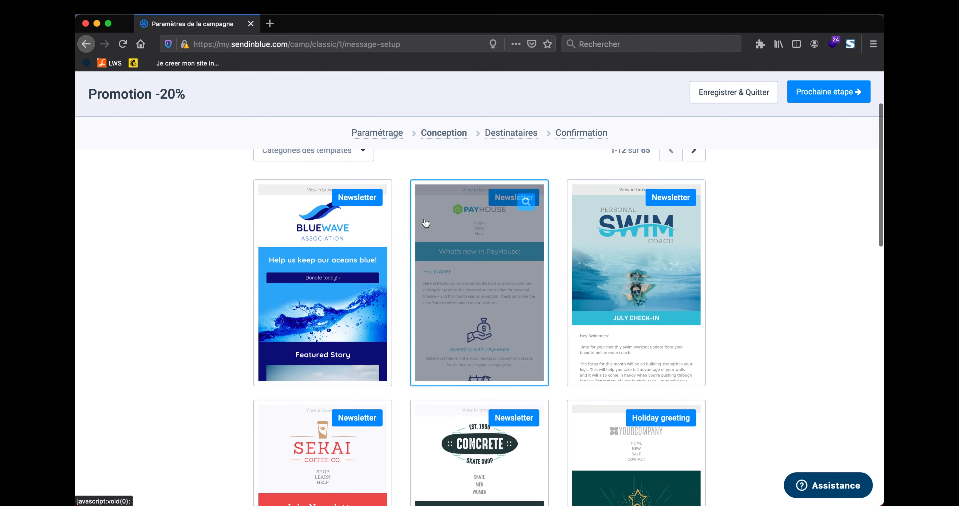
scroll(729, 201, "down", 3)
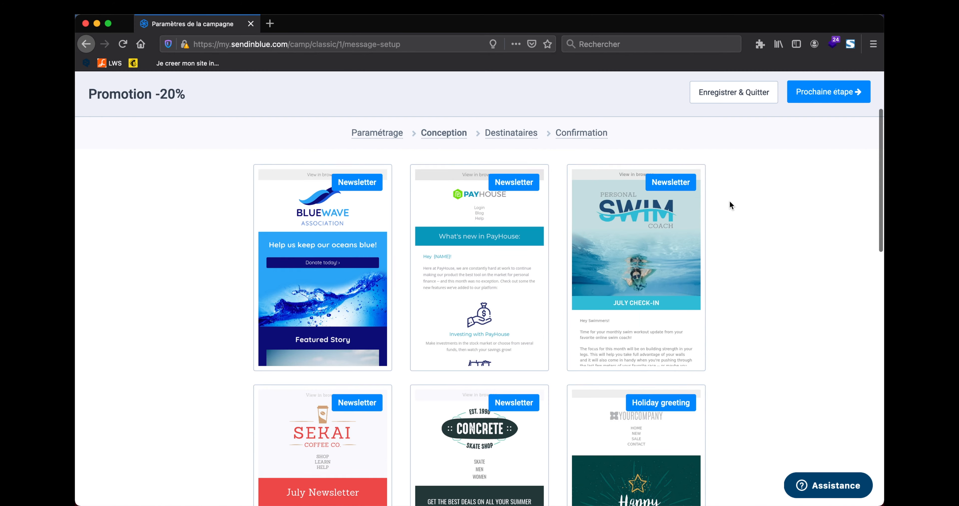
scroll(730, 204, "down", 3)
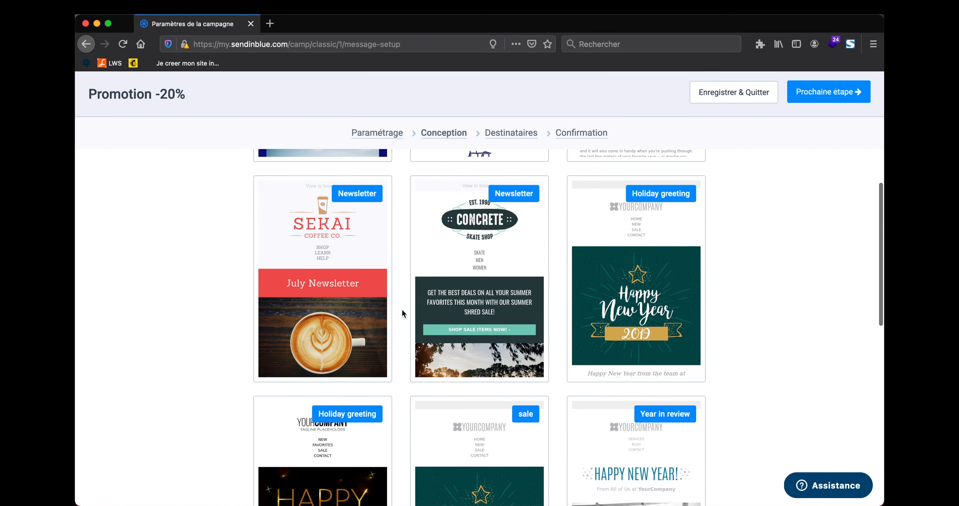
scroll(402, 313, "down", 4)
scroll(402, 311, "down", 5)
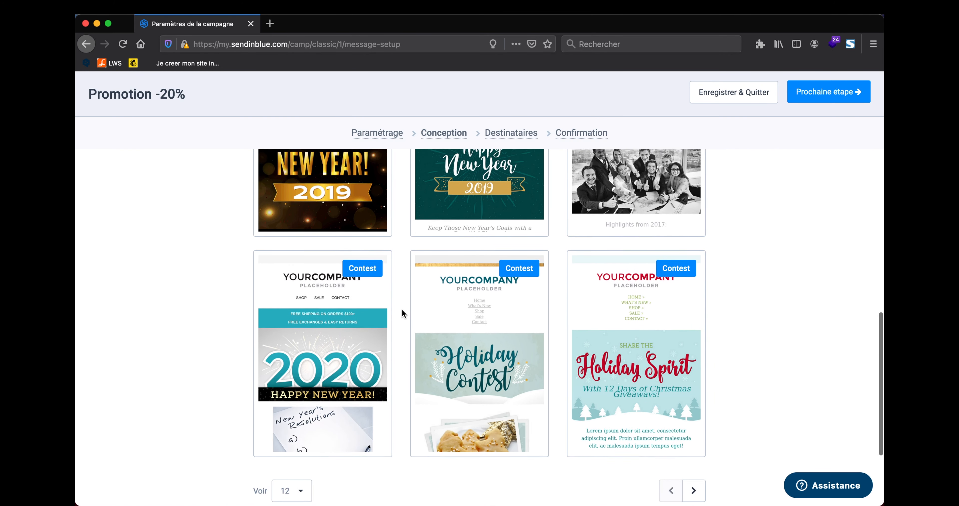
scroll(402, 310, "up", 6)
scroll(402, 309, "up", 6)
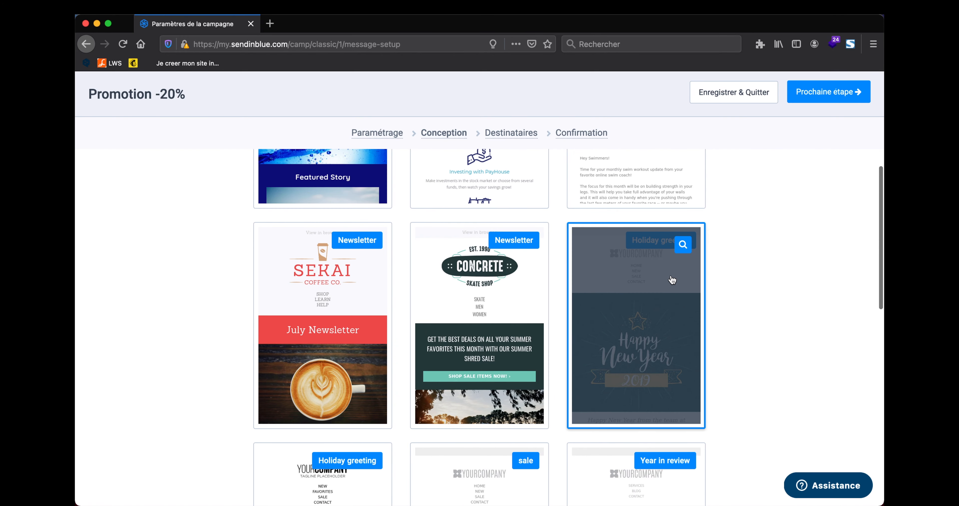
scroll(671, 276, "up", 1)
scroll(671, 278, "up", 3)
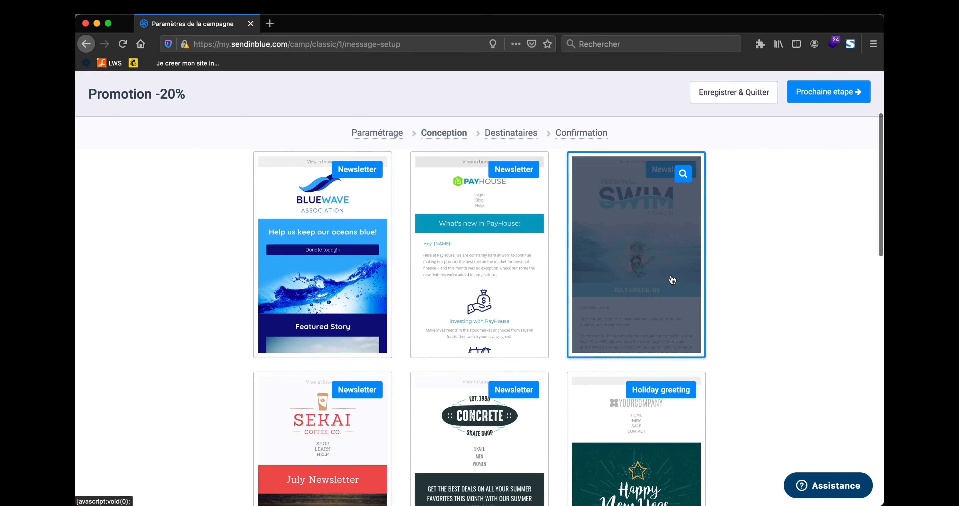
scroll(486, 336, "down", 3)
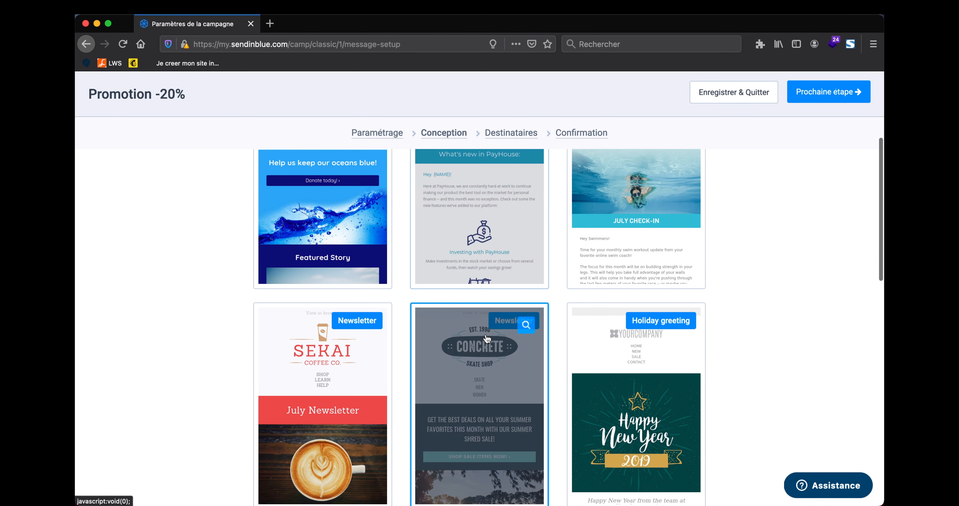
left_click(517, 351)
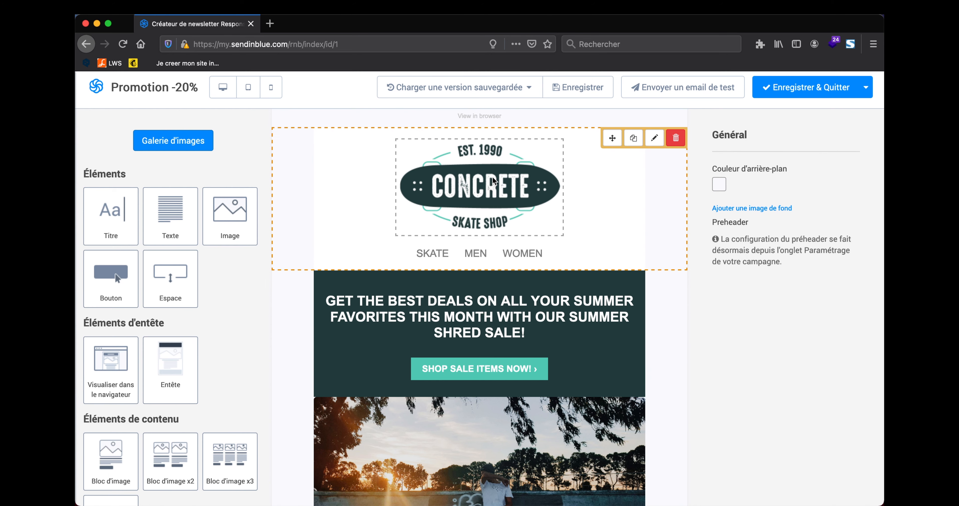
Step: Select the CONCRETE header logo and dismiss the Images gallery to reveal its Logo settings
left_click(491, 192)
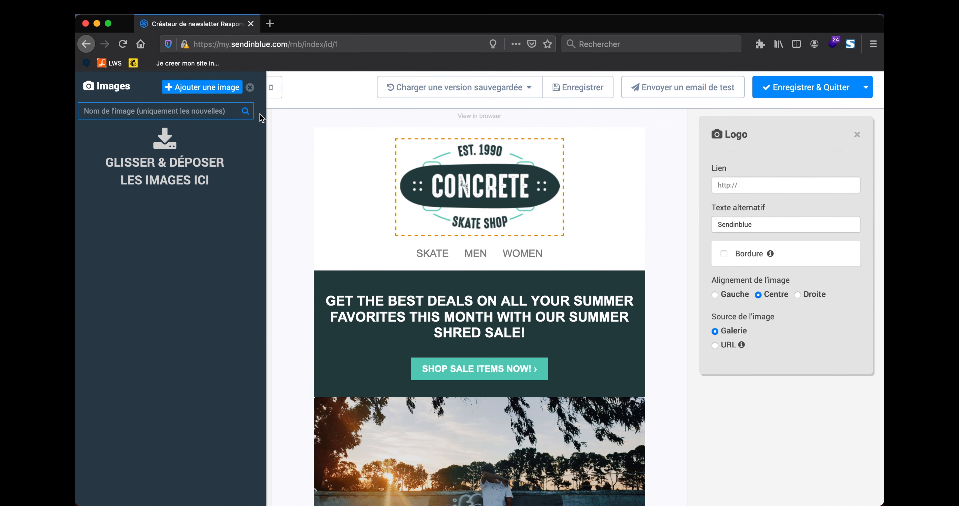
left_click(250, 87)
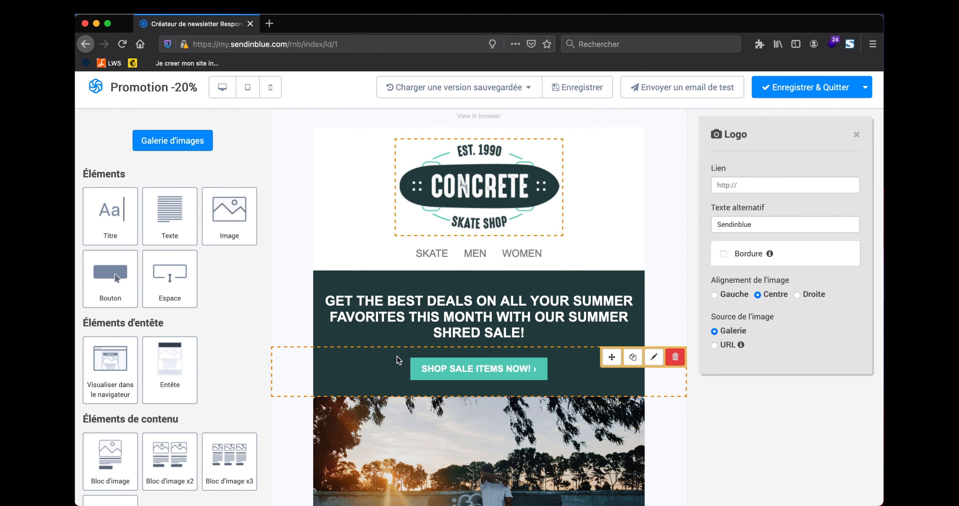
scroll(398, 360, "down", 4)
scroll(398, 360, "up", 4)
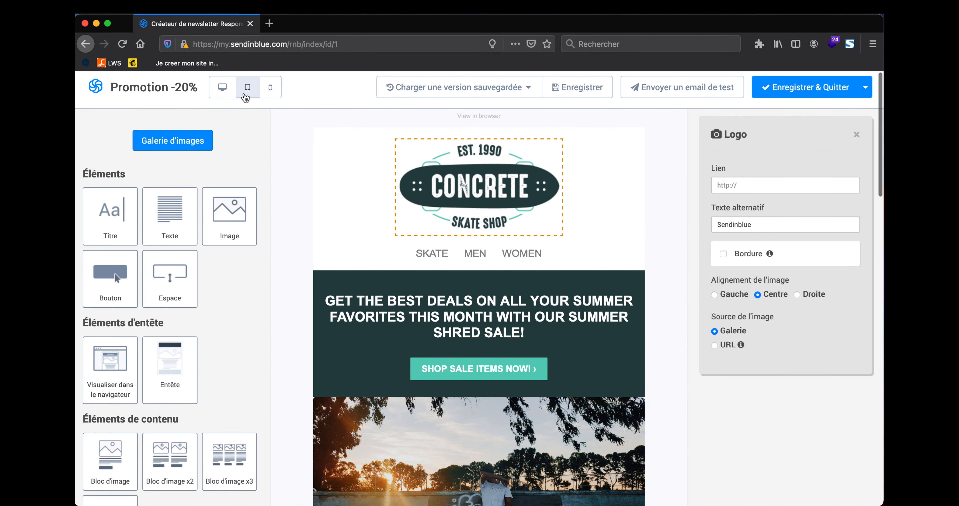
left_click(247, 87)
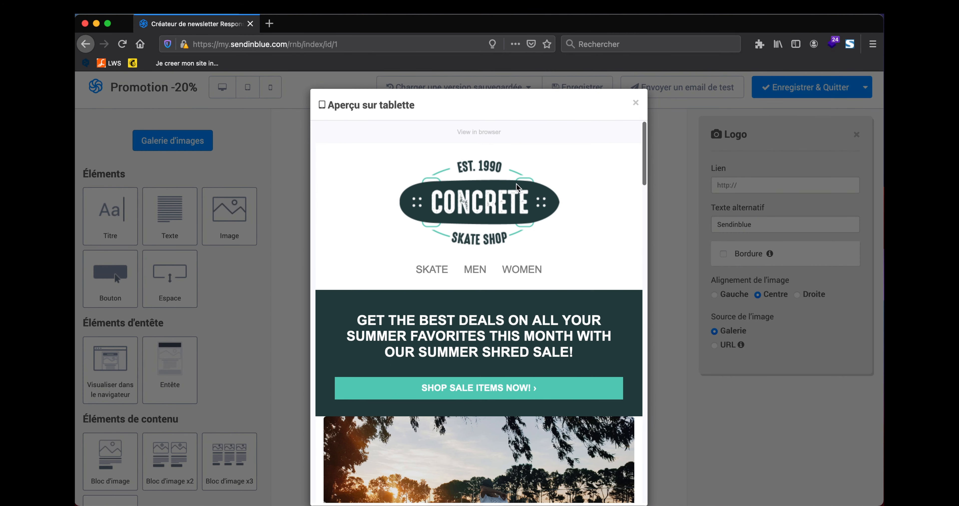
scroll(514, 208, "down", 6)
left_click(635, 102)
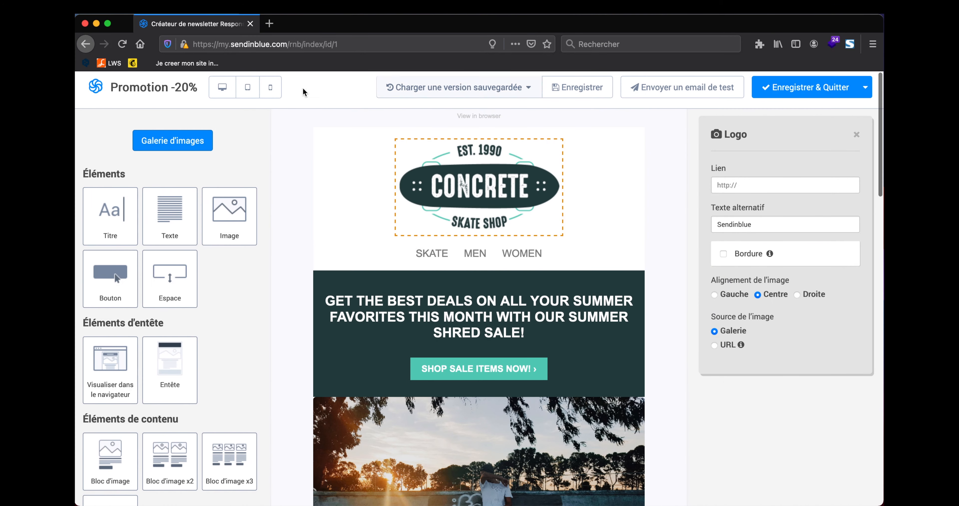
left_click(270, 88)
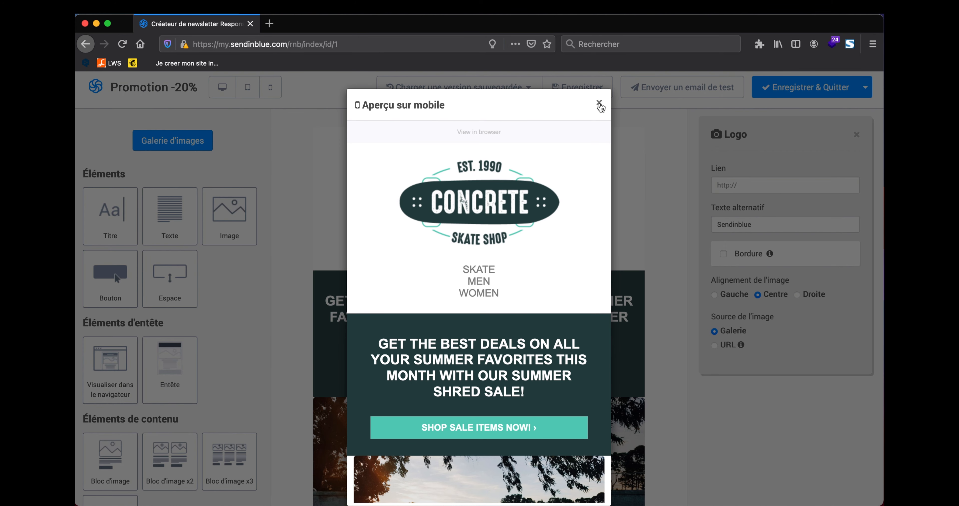
left_click(599, 103)
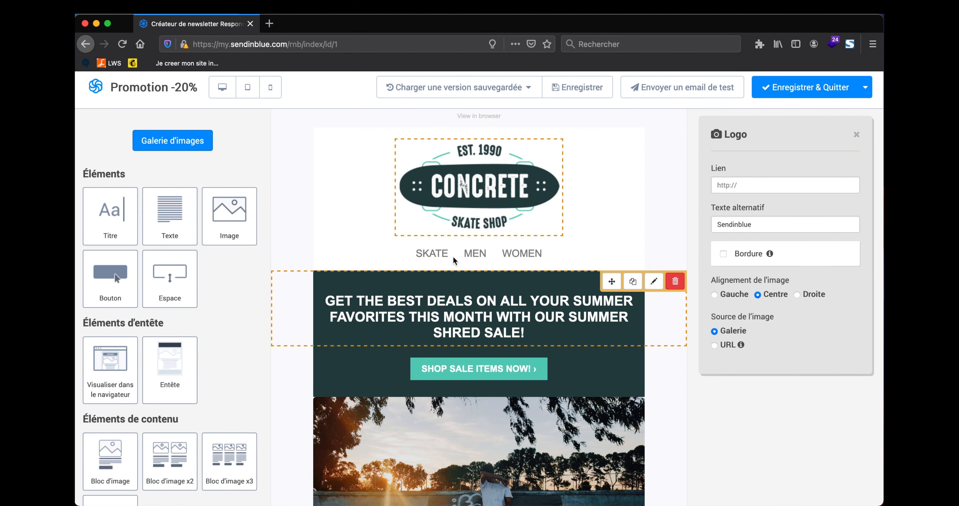
scroll(519, 239, "down", 2)
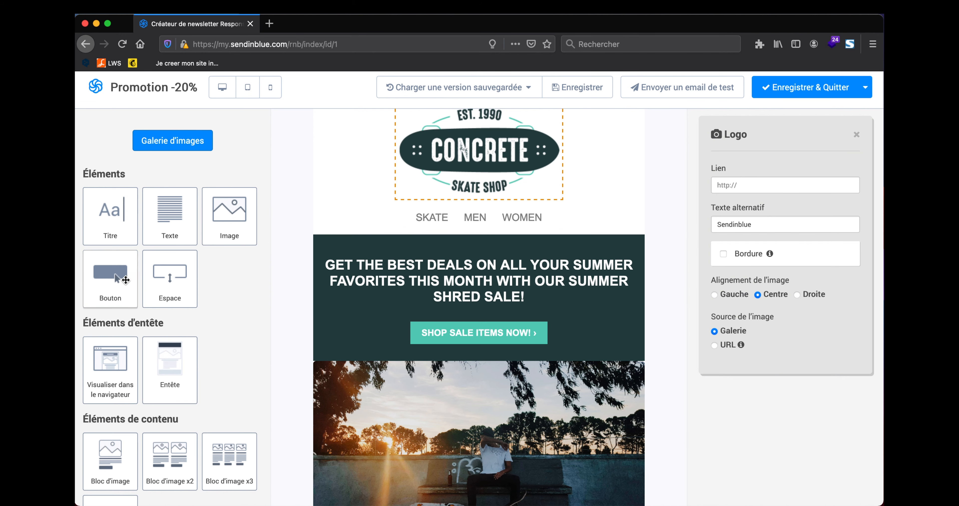
scroll(173, 279, "up", 2)
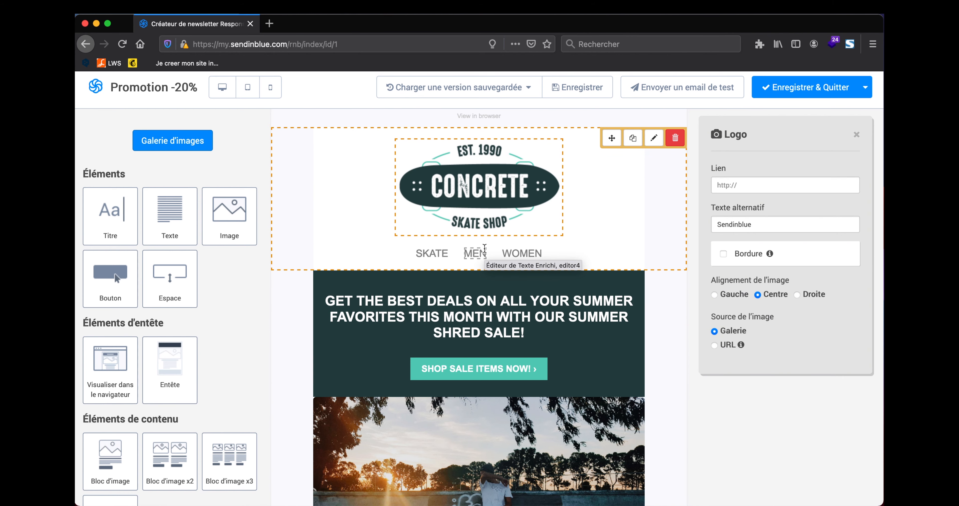
scroll(484, 249, "down", 15)
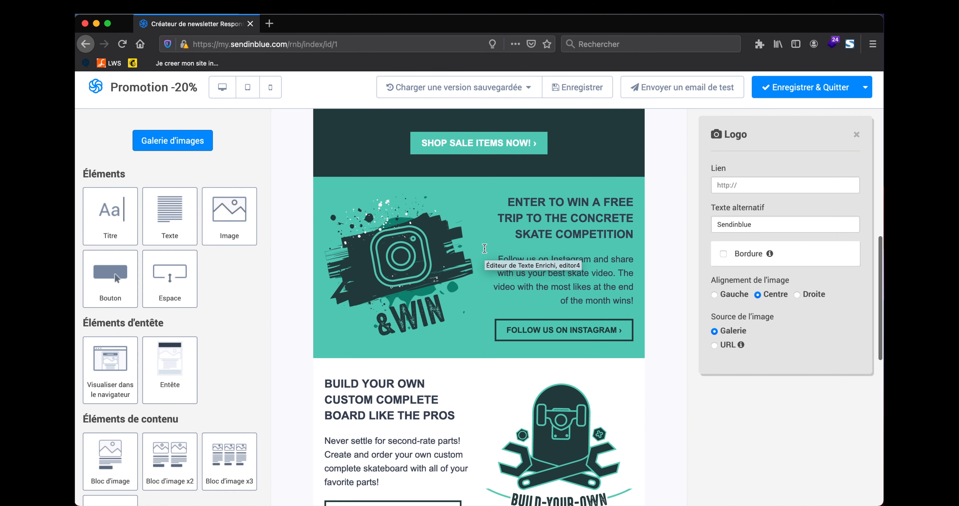
scroll(483, 252, "up", 13)
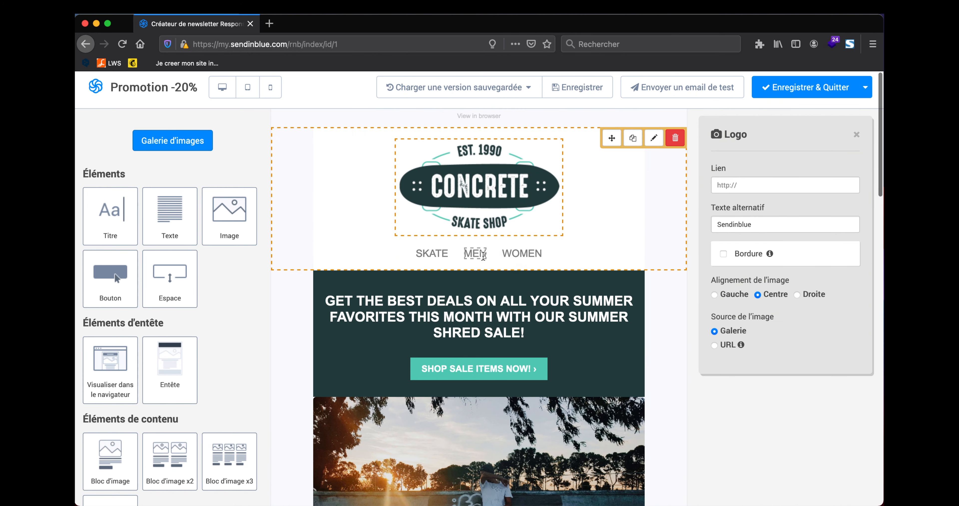
scroll(483, 253, "down", 4)
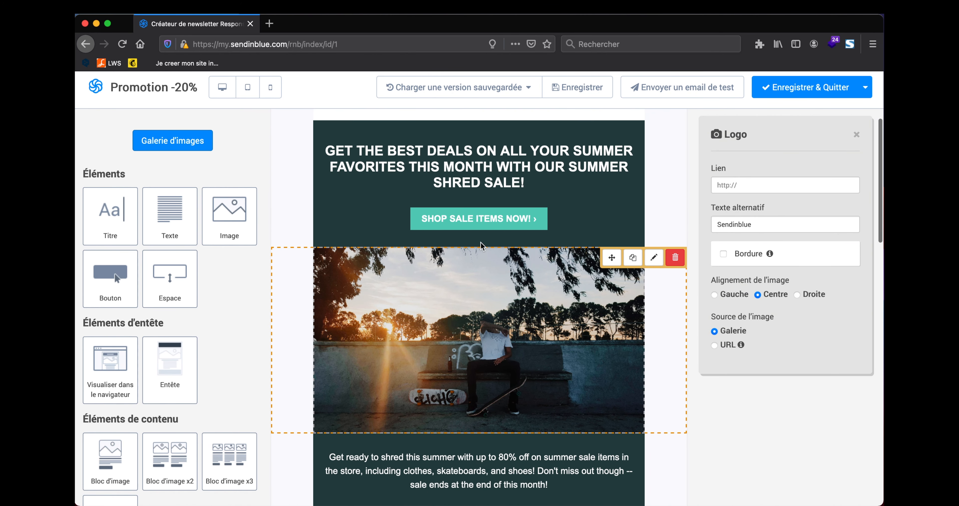
scroll(481, 246, "up", 4)
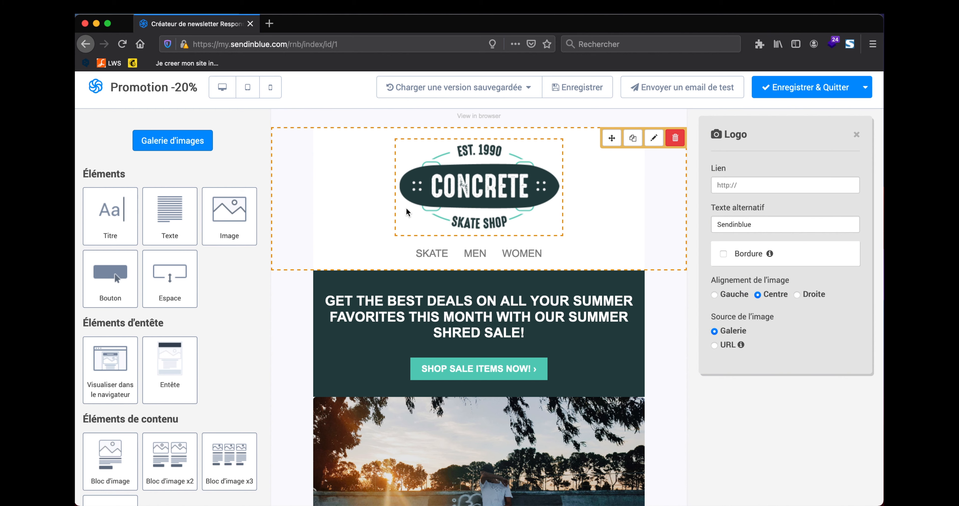
mouse_move(611, 140)
left_mouse_down()
mouse_move(612, 164)
mouse_move(612, 155)
left_mouse_up()
left_click(633, 139)
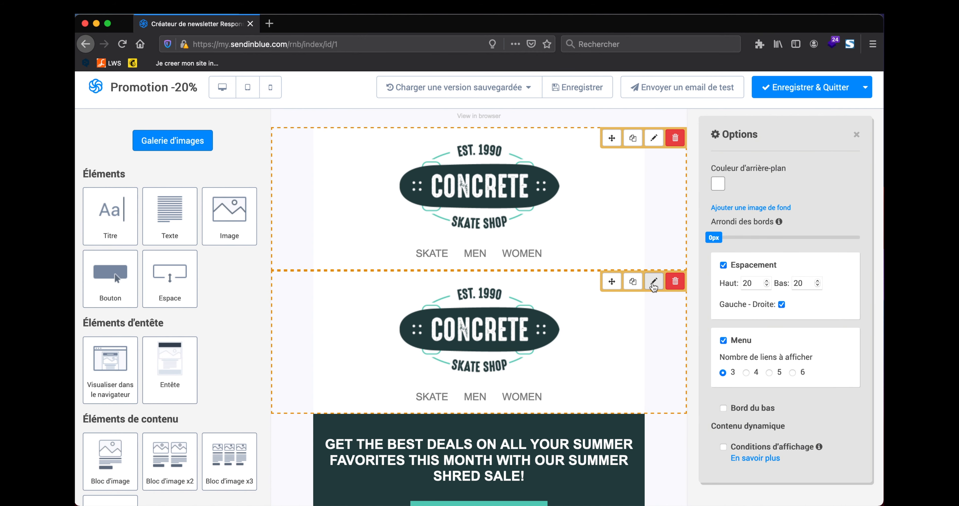
left_click(675, 283)
left_click(536, 256)
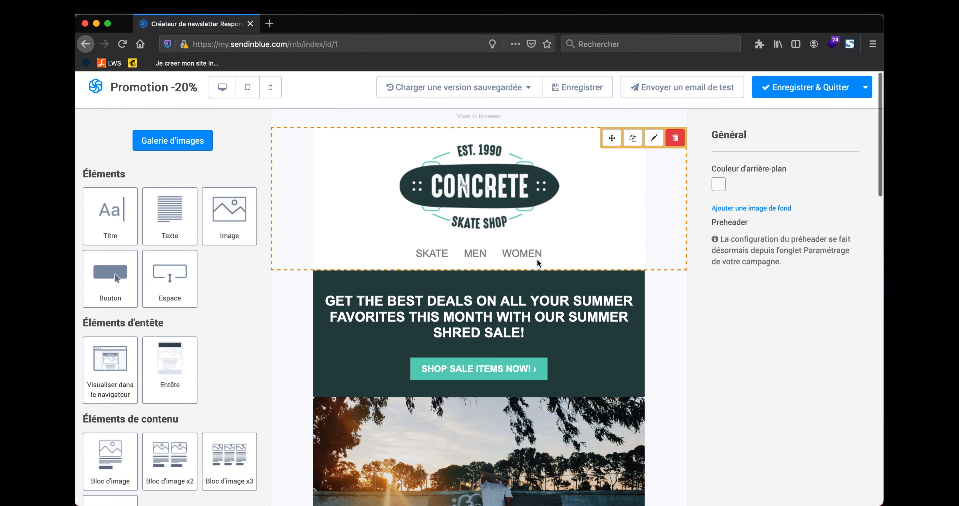
left_click(595, 159)
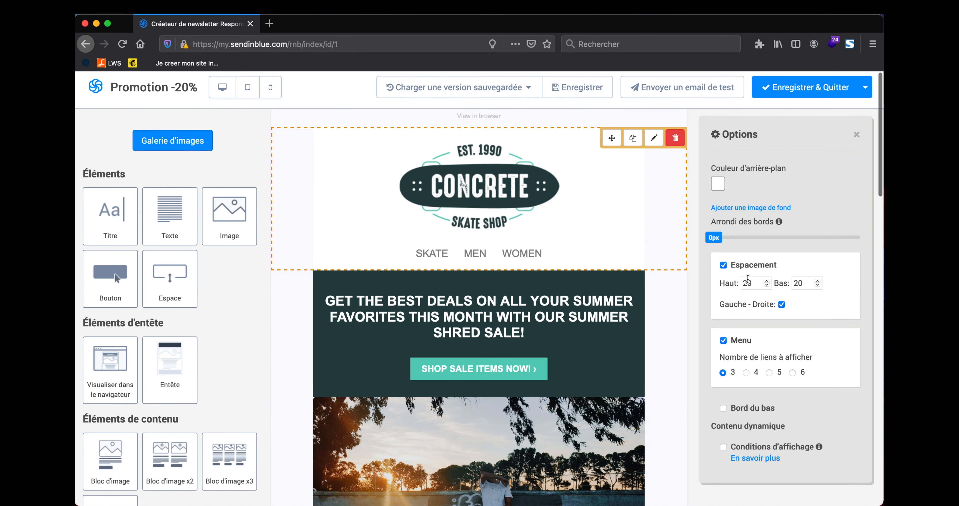
left_click(661, 319)
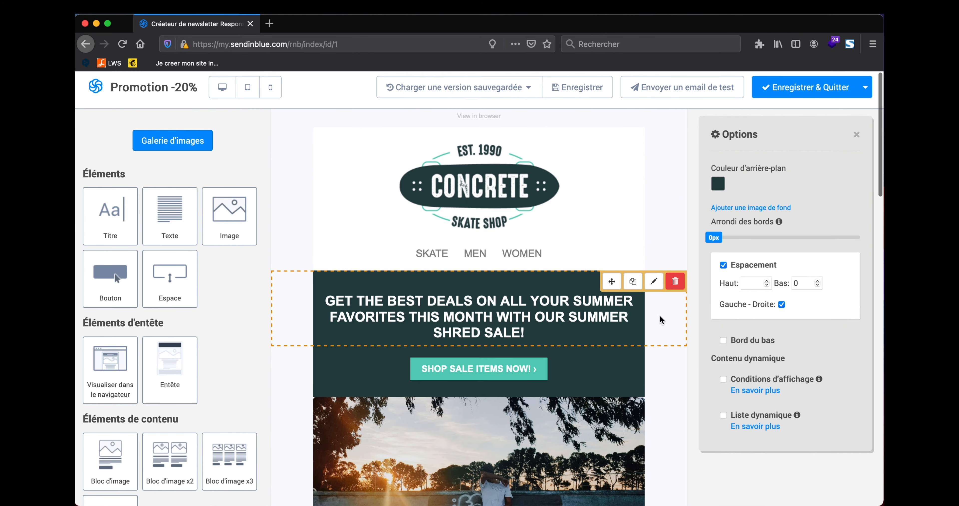
left_click(658, 385)
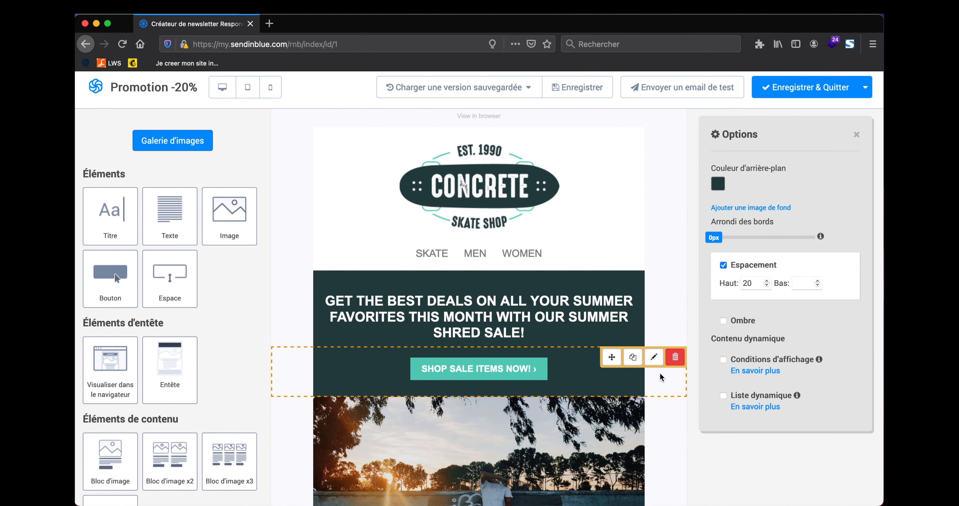
left_click(662, 312)
left_click(658, 194)
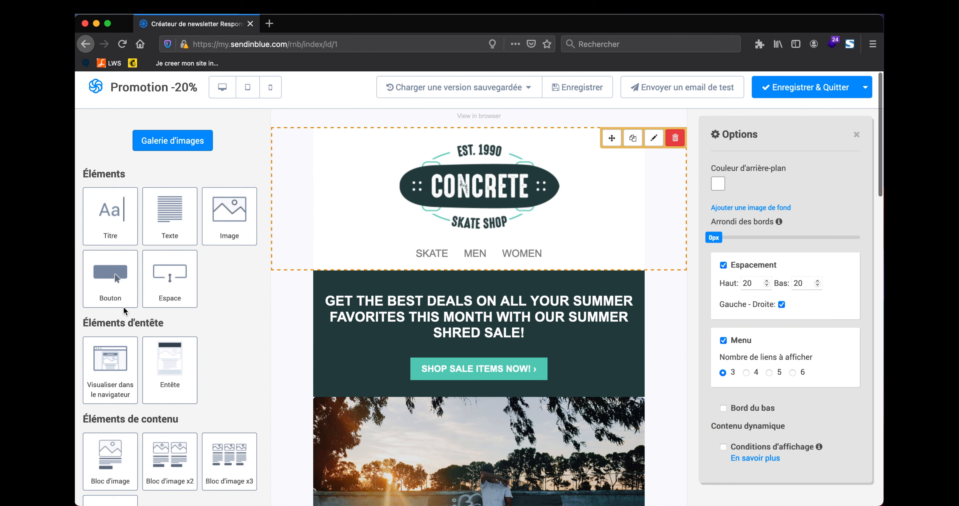
scroll(126, 267, "down", 2)
scroll(126, 267, "down", 5)
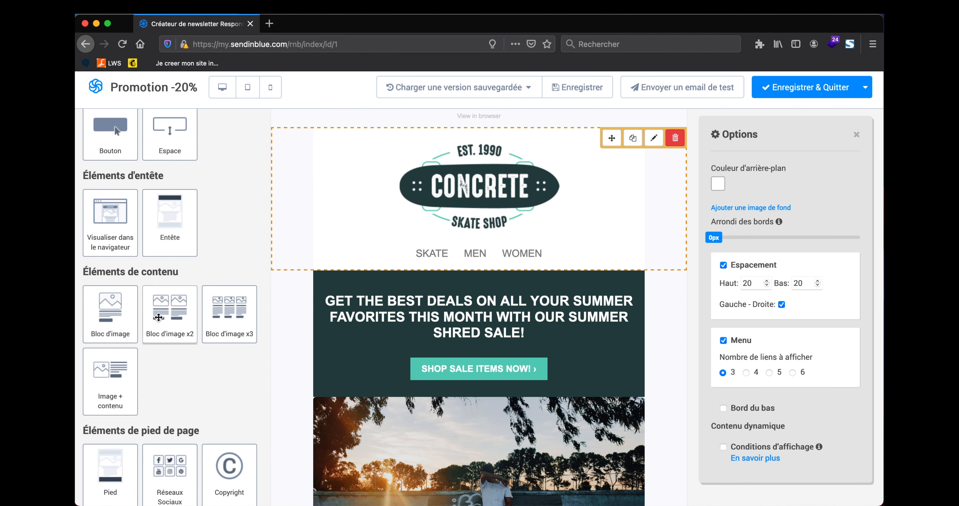
scroll(158, 316, "down", 1)
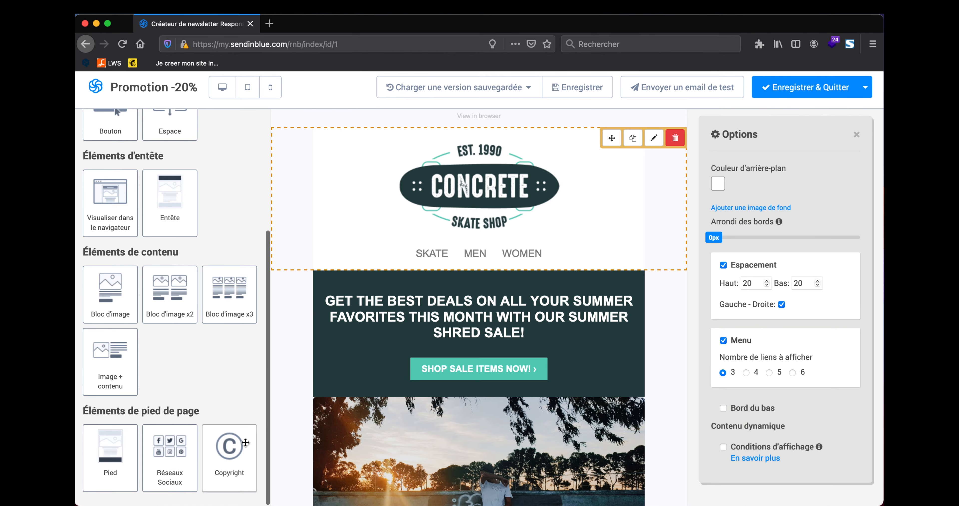
scroll(352, 280, "down", 20)
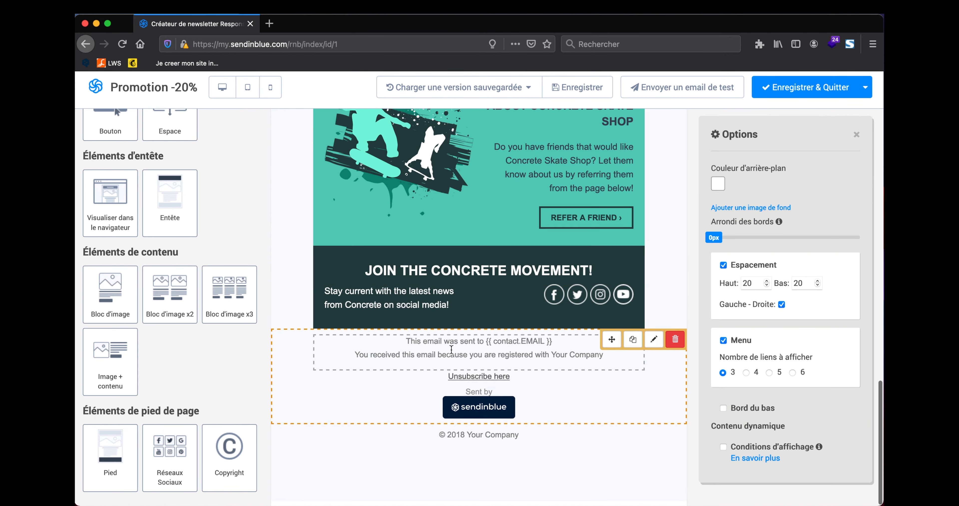
scroll(452, 351, "up", 20)
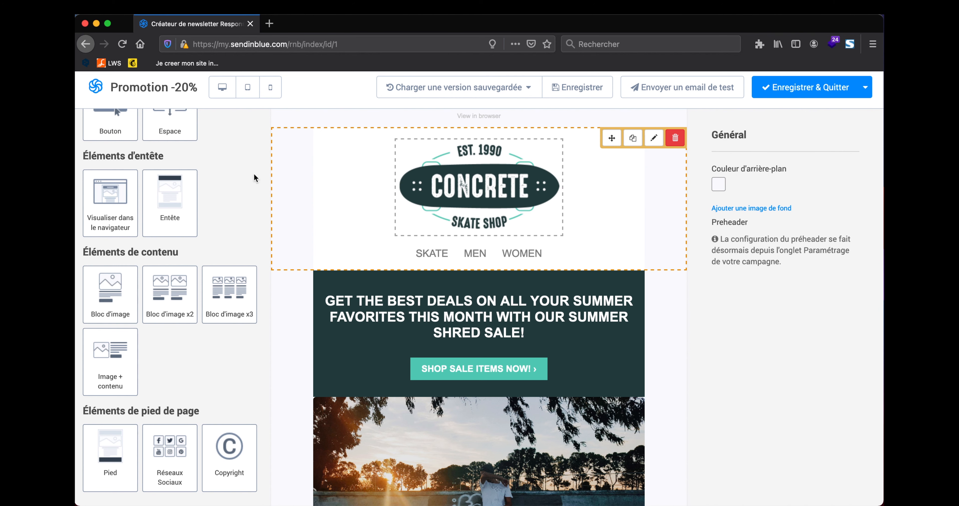
Step: Maximise Chrome over the editor and scroll the Web Avalanche 104-newsletter pack sales page (37 €)
left_click_drag(76, 107, 483, 29)
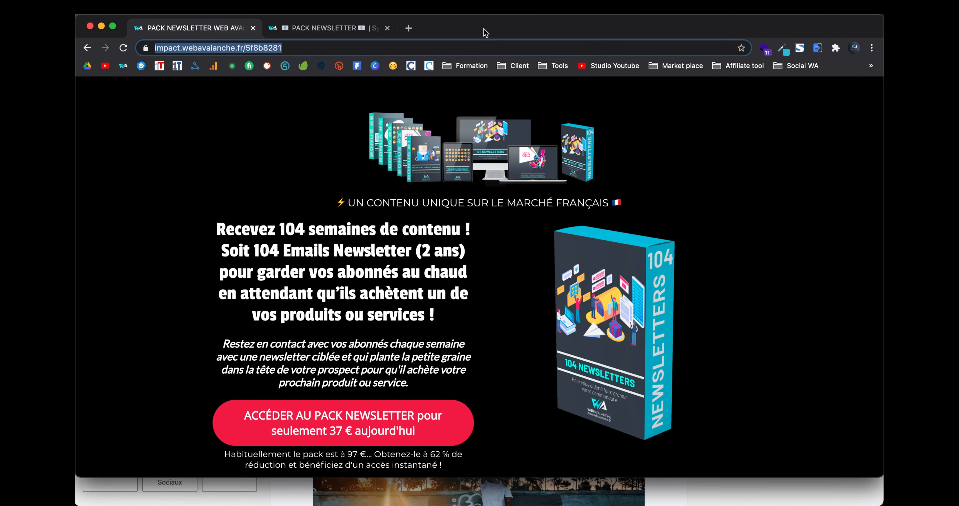
double_click(484, 29)
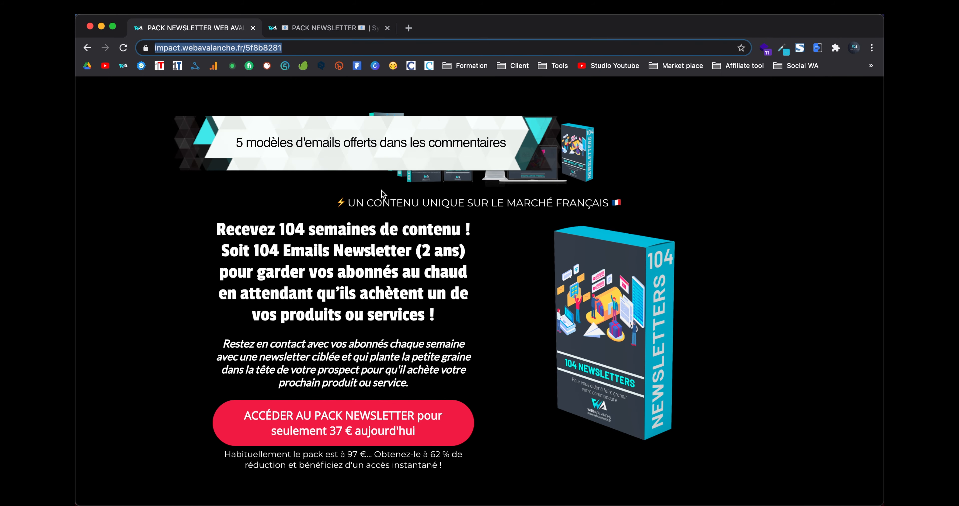
scroll(383, 193, "down", 3)
scroll(383, 193, "up", 3)
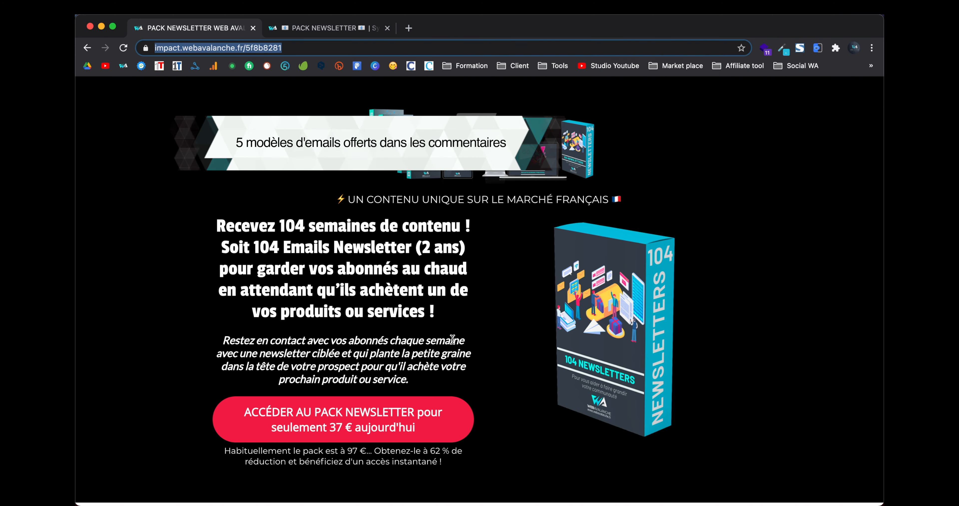
scroll(433, 292, "down", 5)
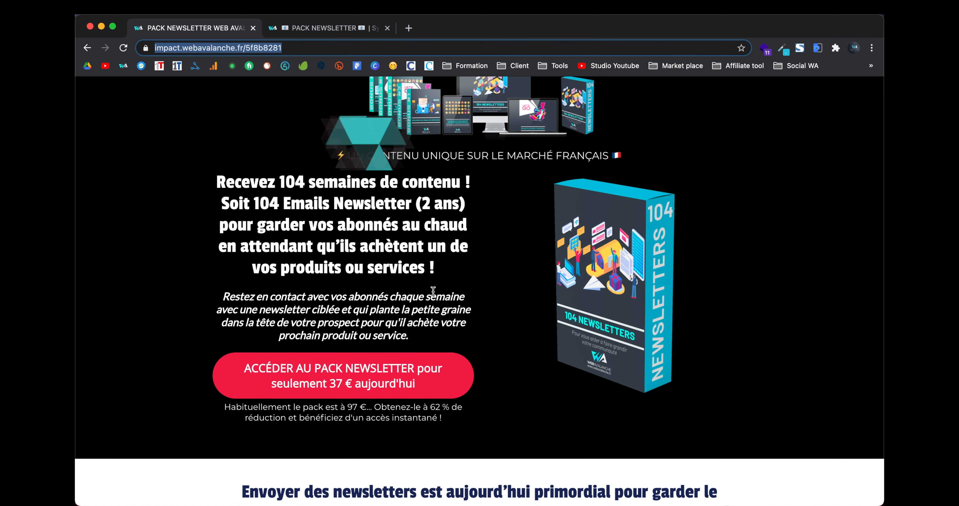
scroll(432, 291, "up", 5)
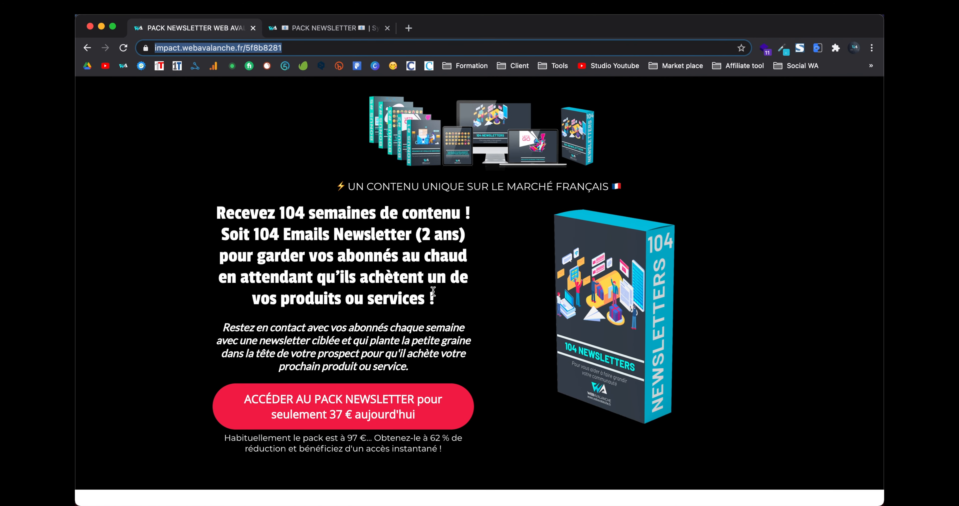
scroll(433, 290, "down", 8)
scroll(433, 291, "down", 14)
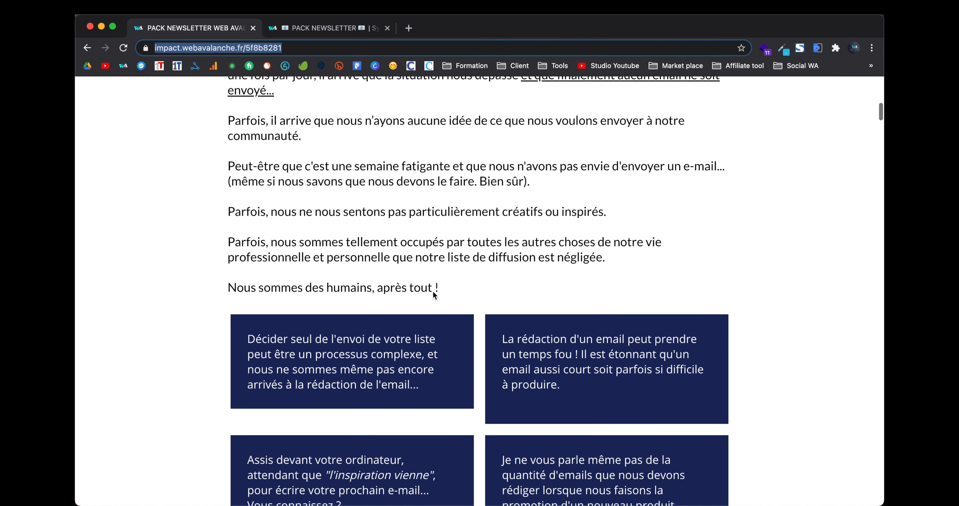
scroll(432, 290, "up", 20)
scroll(433, 290, "up", 2)
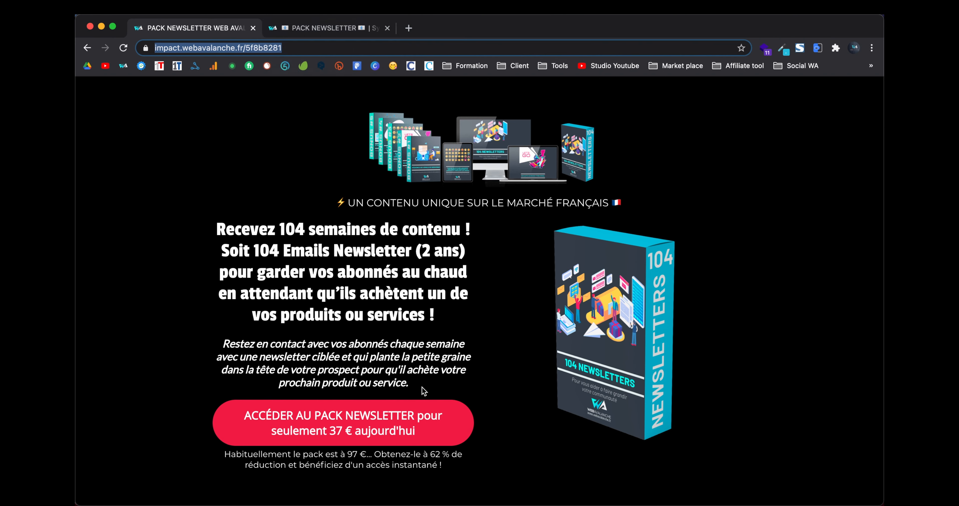
Step: Open the '104 modèles d'e-mails pour votre newsletter' lesson and scroll through its template PDF
left_click(331, 29)
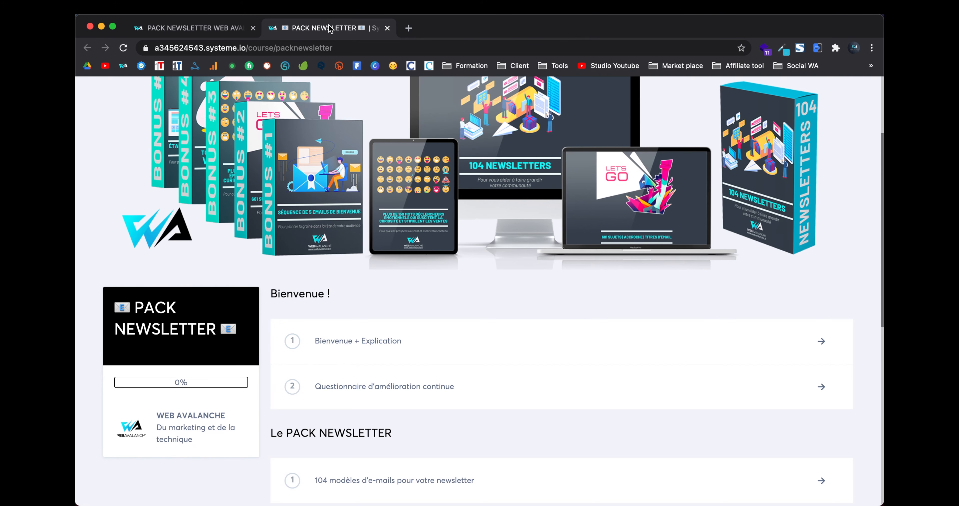
scroll(407, 338, "up", 4)
scroll(483, 270, "down", 5)
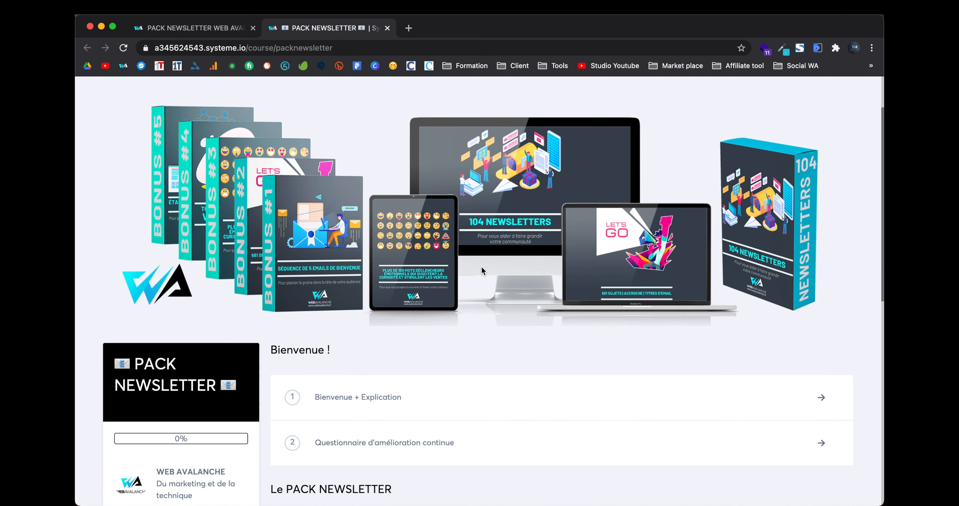
scroll(480, 270, "down", 4)
left_click(516, 311)
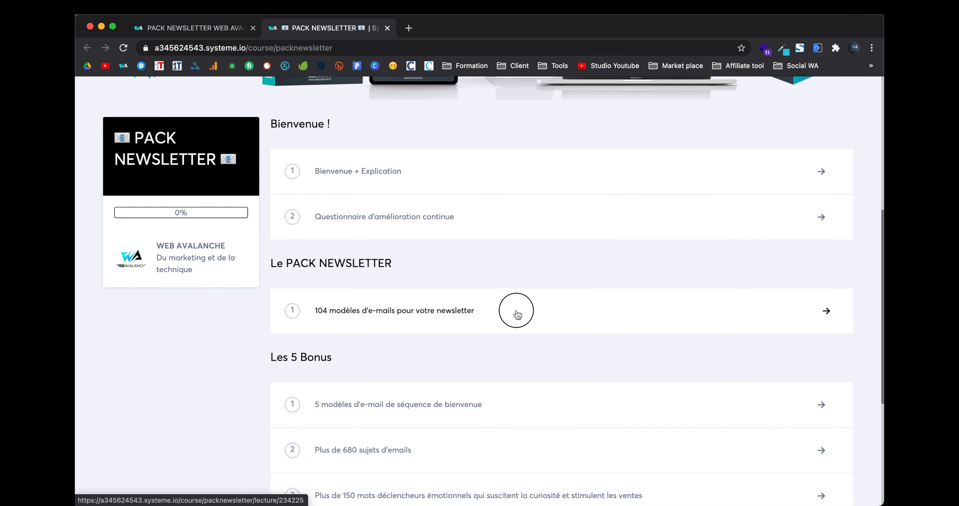
scroll(469, 287, "down", 4)
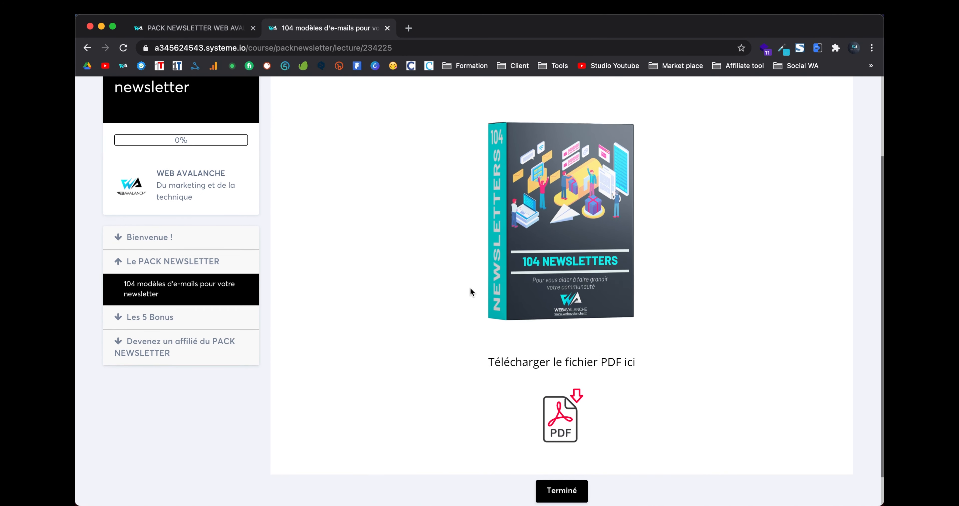
scroll(528, 253, "down", 5)
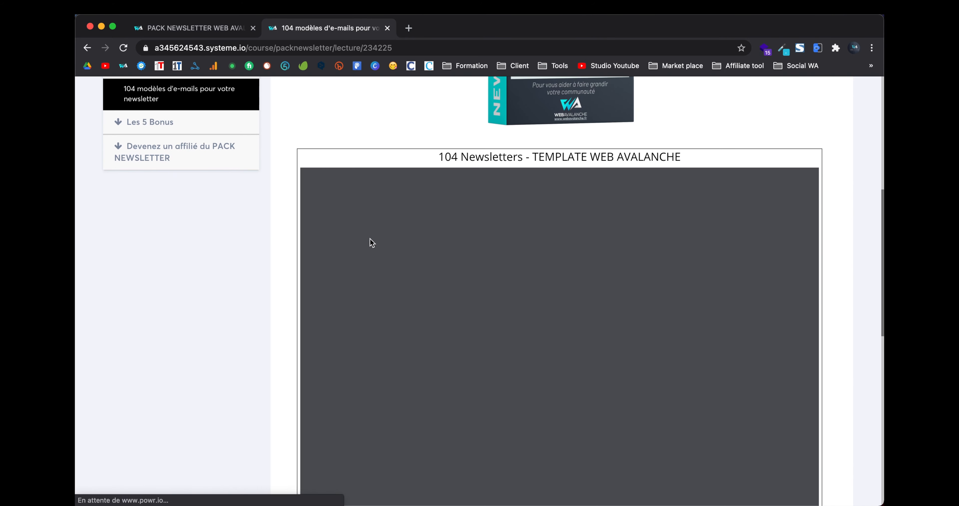
scroll(274, 280, "down", 5)
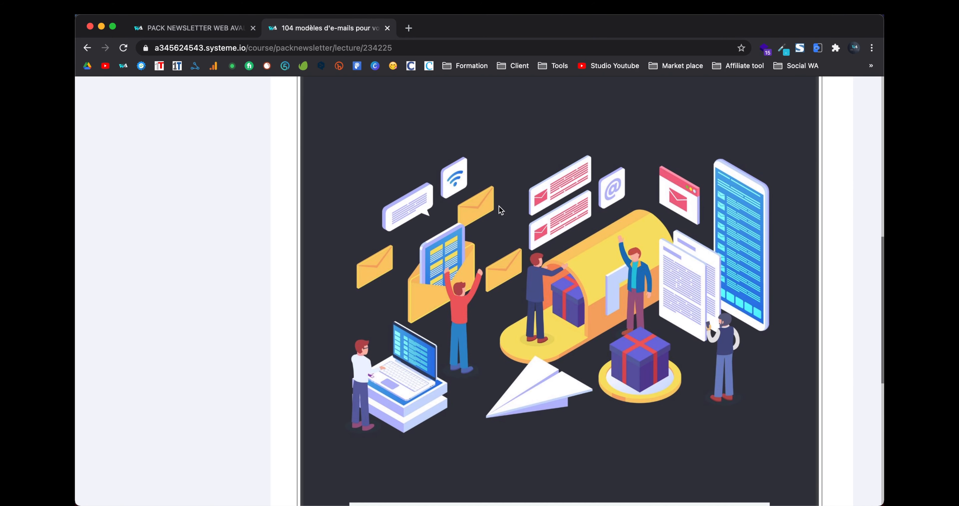
scroll(499, 205, "down", 10)
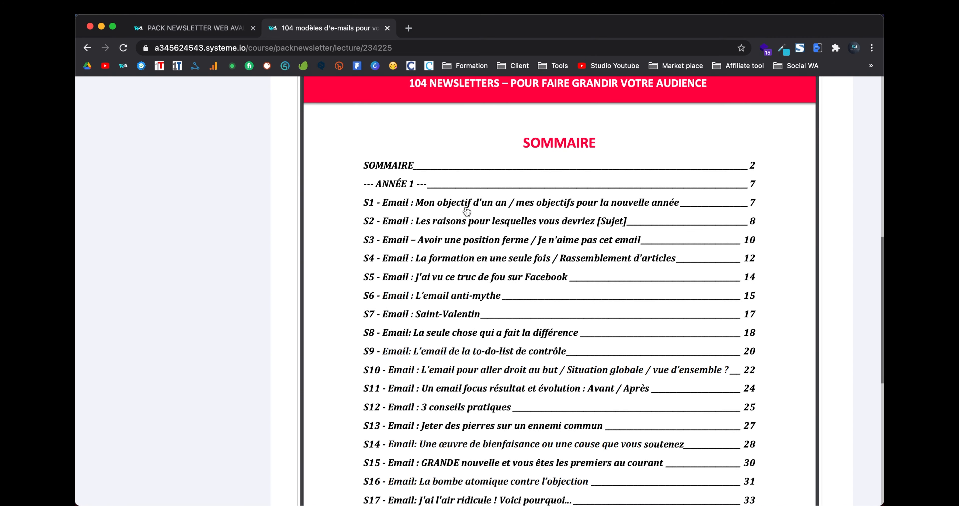
scroll(493, 210, "down", 9)
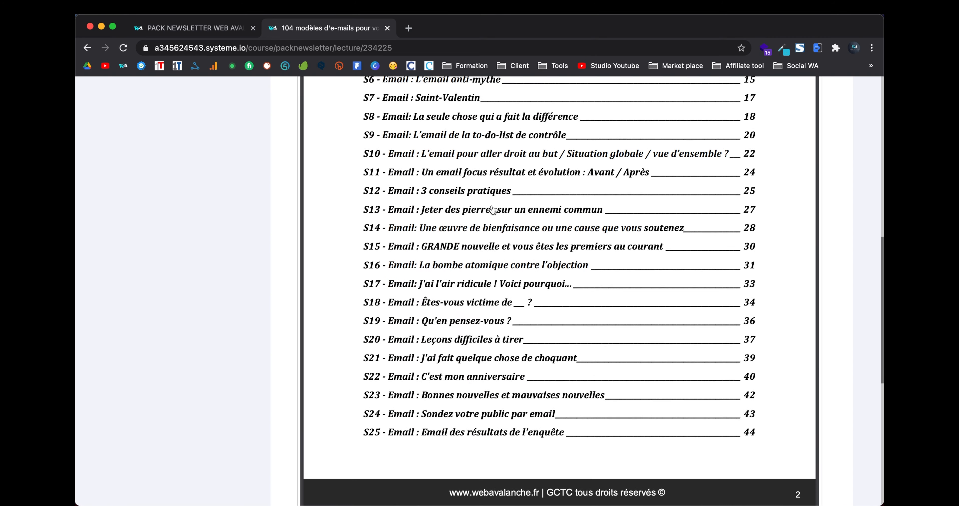
scroll(493, 210, "down", 20)
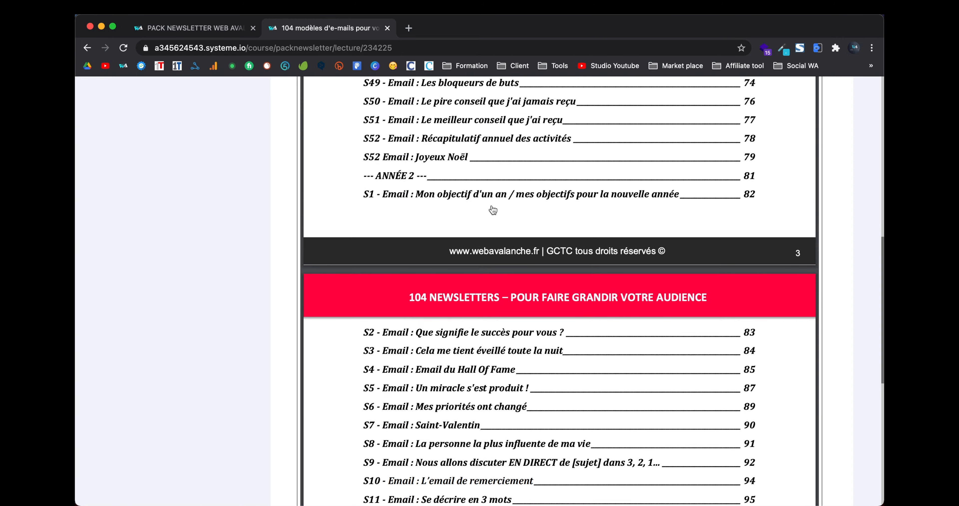
scroll(493, 211, "down", 20)
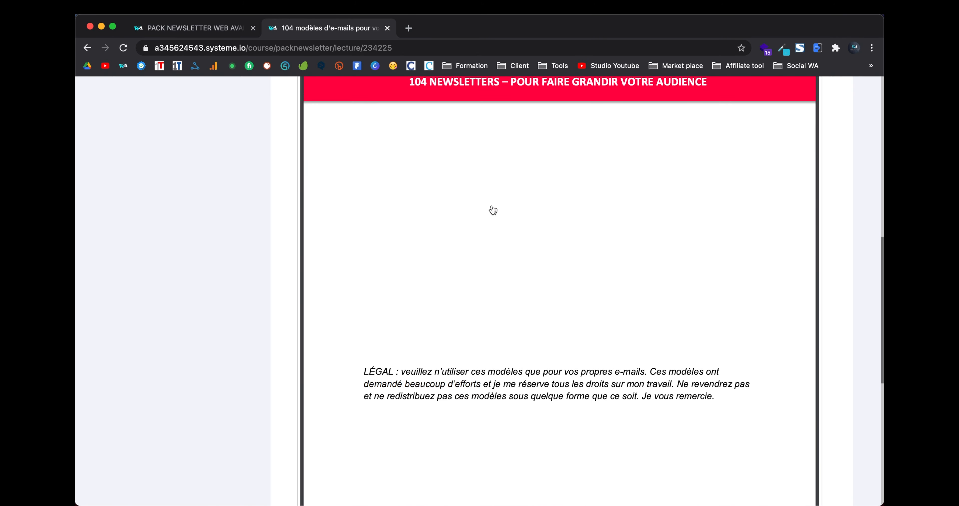
scroll(493, 210, "down", 12)
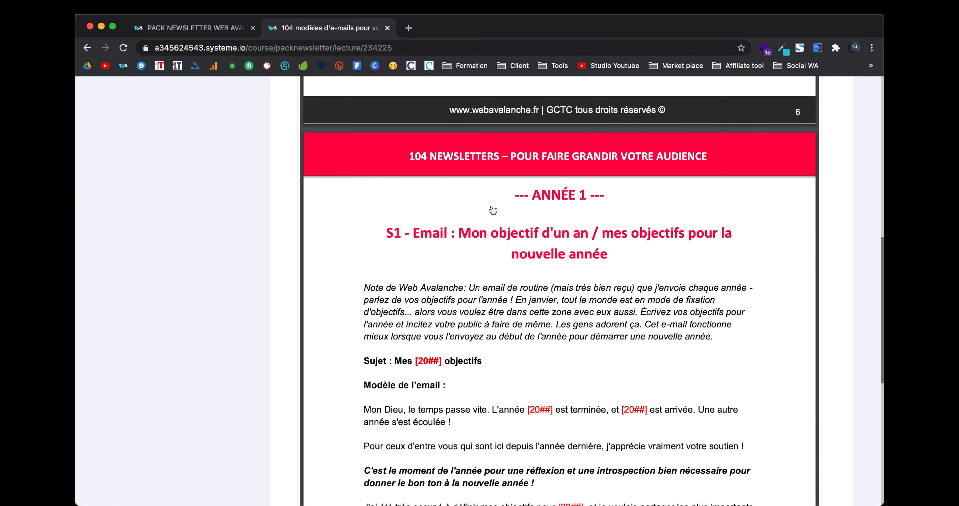
scroll(493, 210, "down", 2)
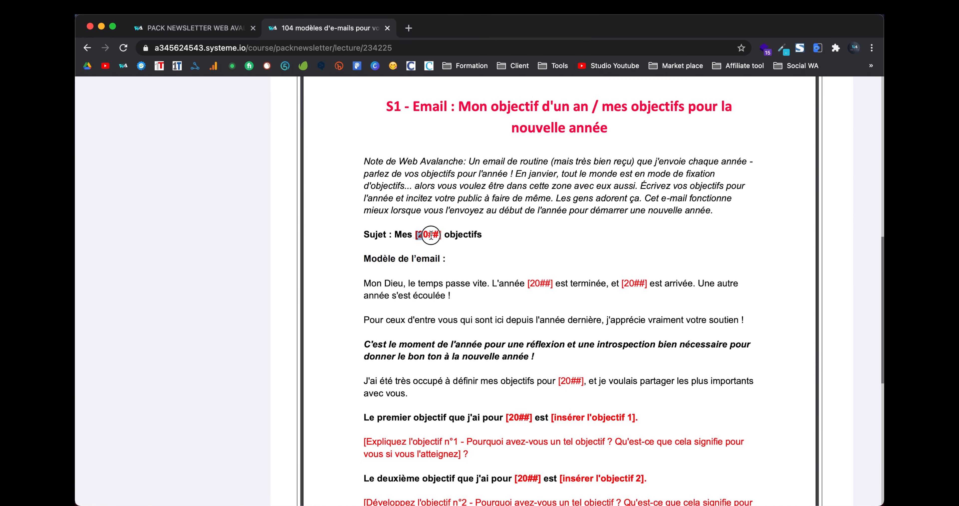
Step: Highlight the [20##] placeholders in a template's subject and opening sentence, then keep browsing the PDF
left_click_drag(431, 234, 442, 235)
scroll(551, 330, "down", 4)
left_click_drag(528, 201, 552, 203)
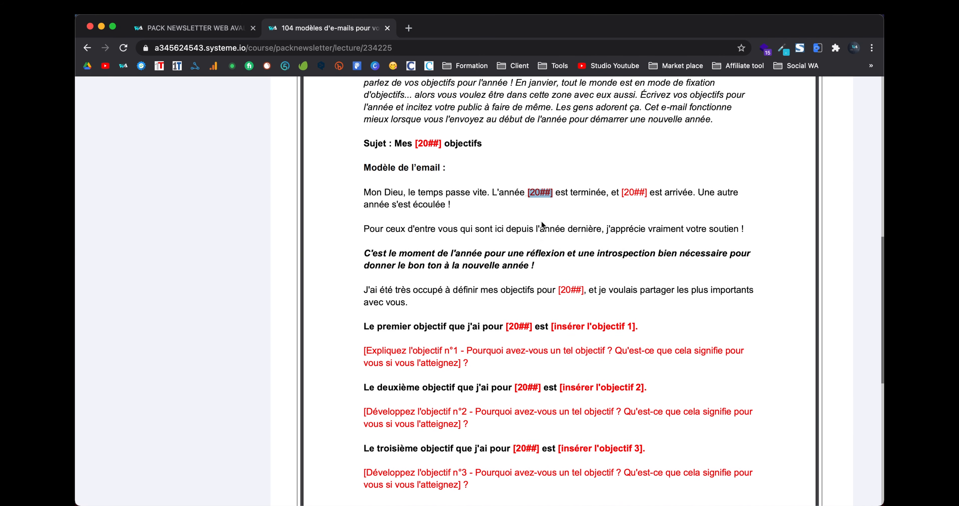
scroll(543, 224, "down", 2)
scroll(541, 223, "down", 6)
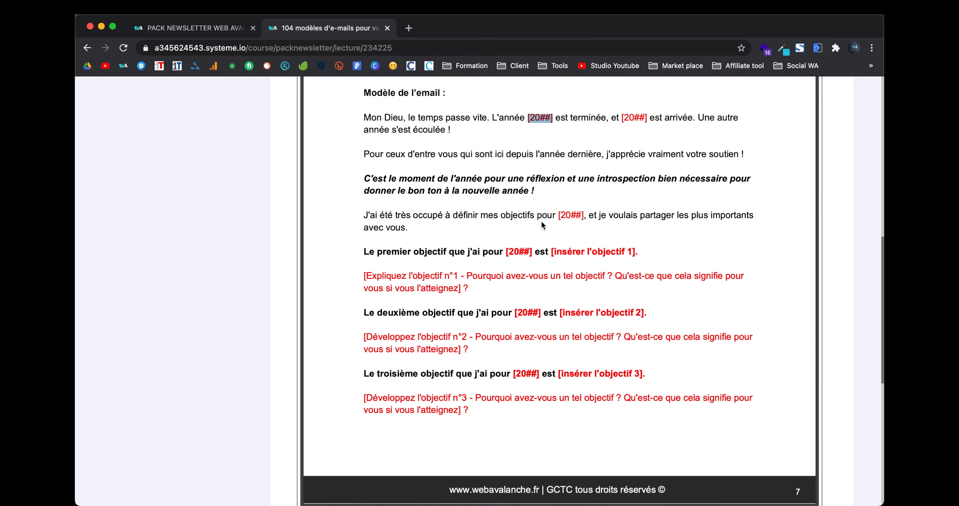
scroll(541, 220, "down", 15)
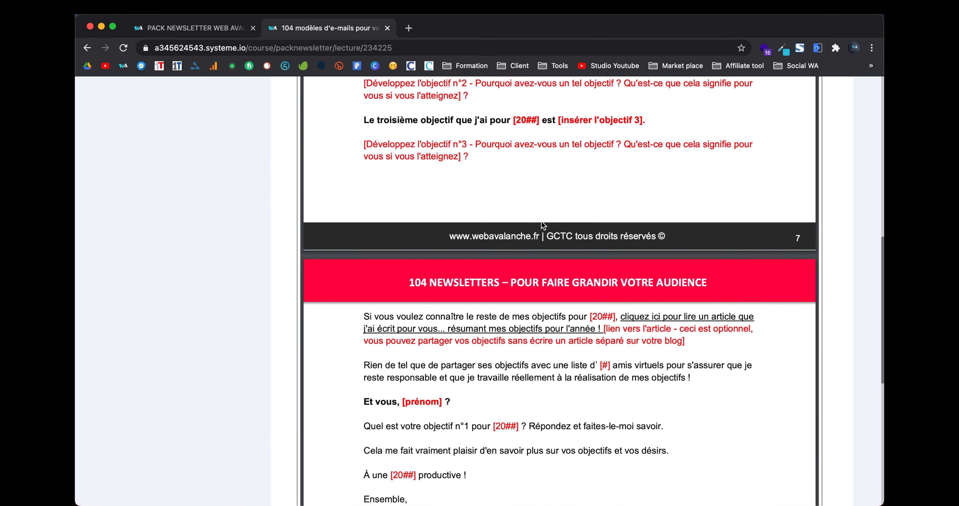
scroll(540, 220, "up", 20)
scroll(541, 221, "up", 20)
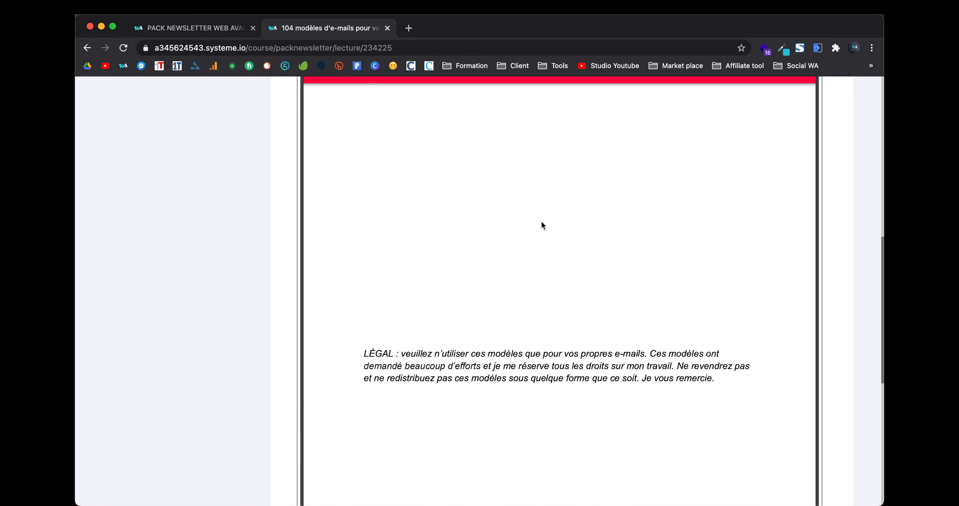
scroll(541, 223, "up", 20)
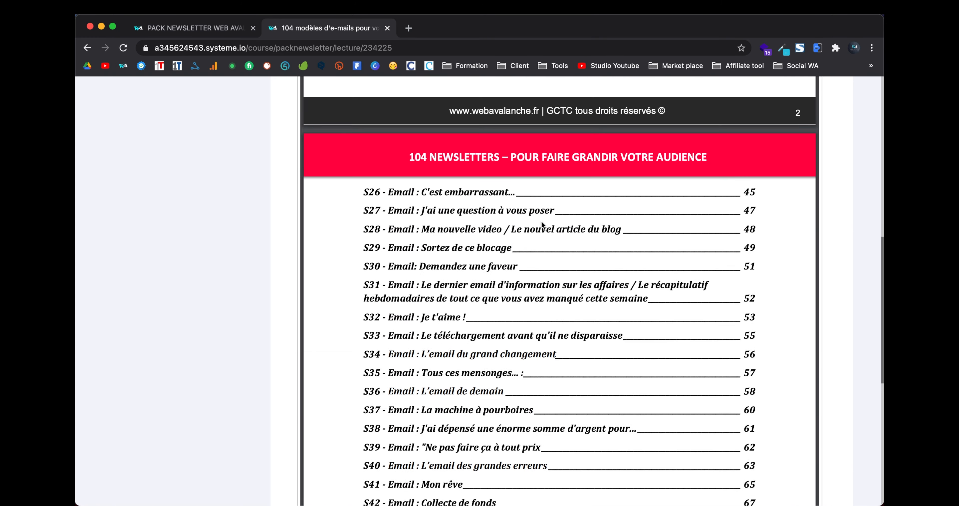
scroll(541, 221, "up", 15)
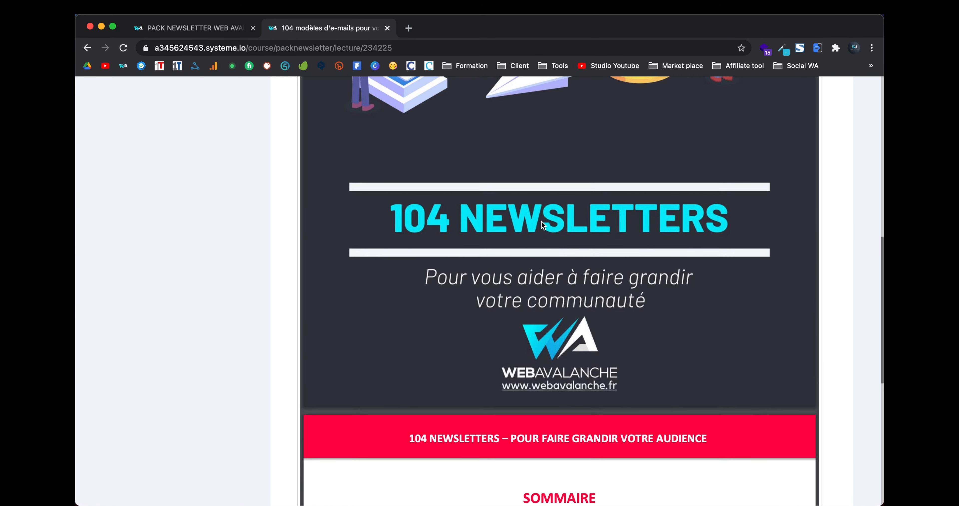
scroll(262, 257, "down", 10)
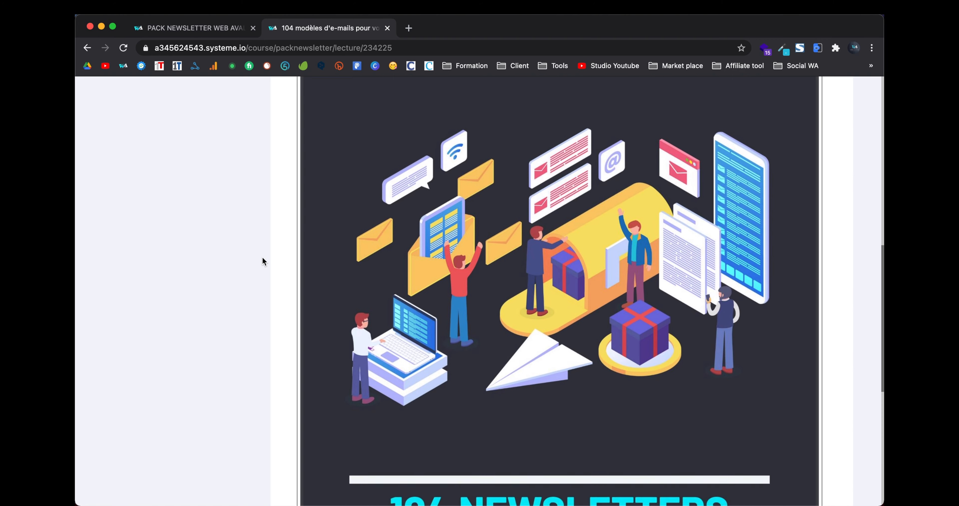
scroll(294, 250, "up", 10)
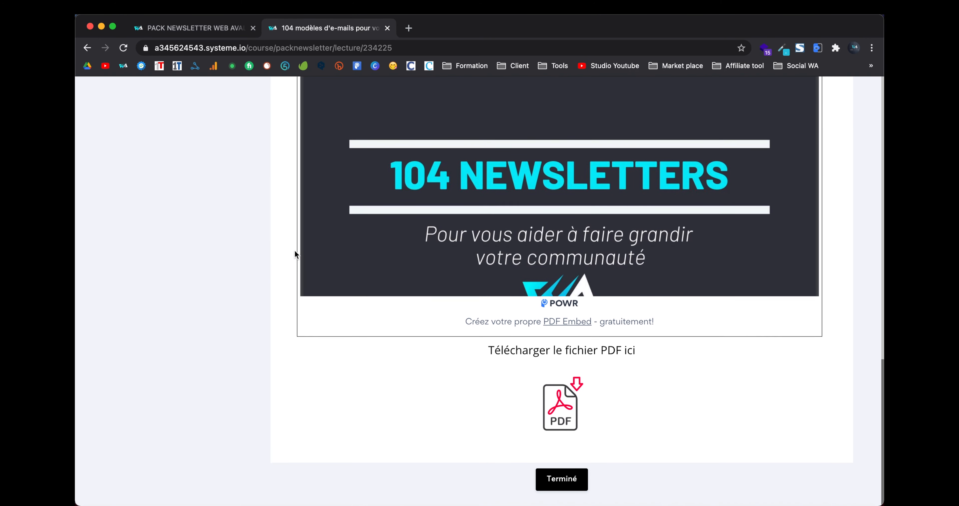
scroll(295, 251, "up", 8)
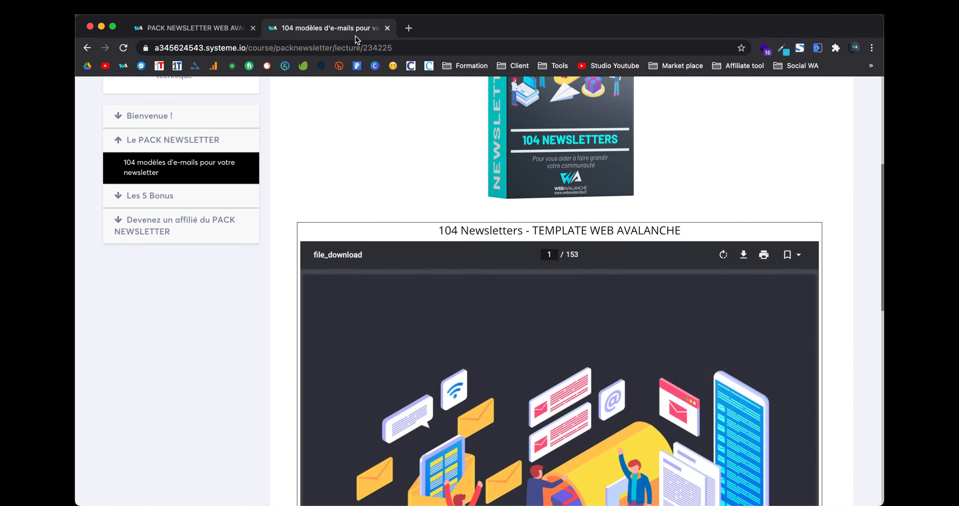
Step: View the welcome-sequence and '9 hacks' lessons under Les 5 Bonus, then close the lesson tab
left_click(185, 201)
left_click(198, 220)
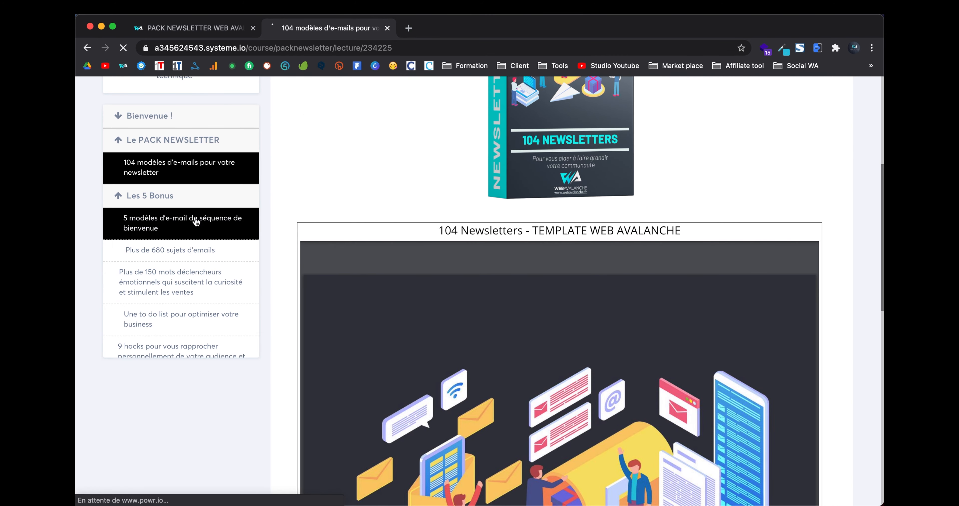
scroll(327, 239, "down", 5)
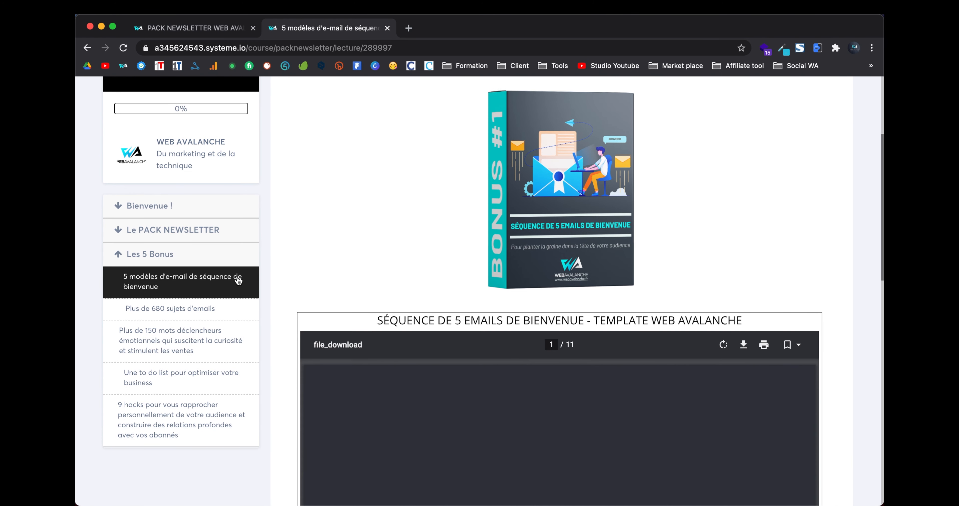
scroll(234, 277, "down", 2)
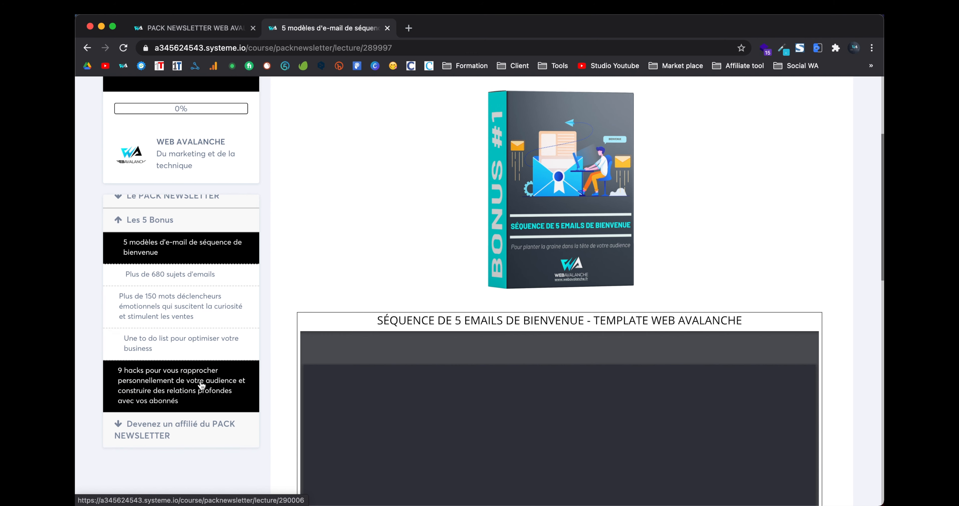
left_click(218, 385)
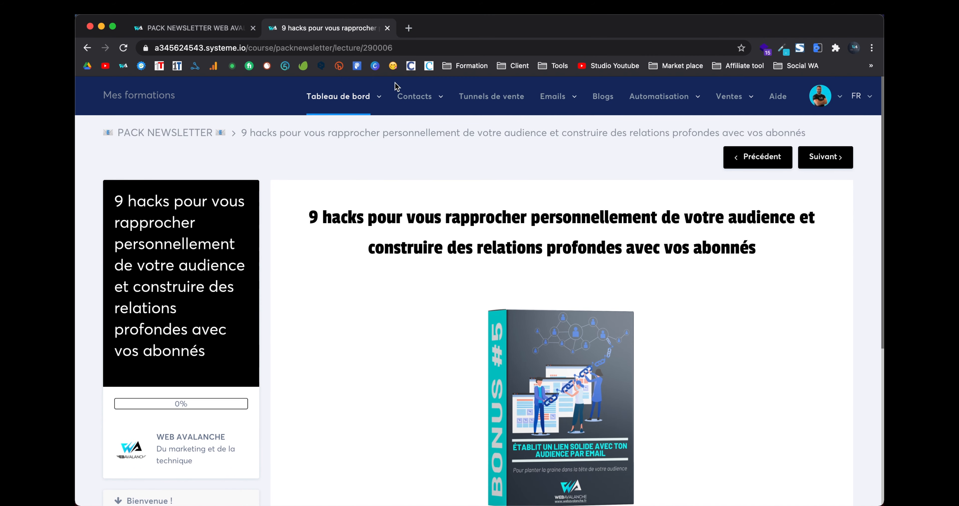
left_click(387, 28)
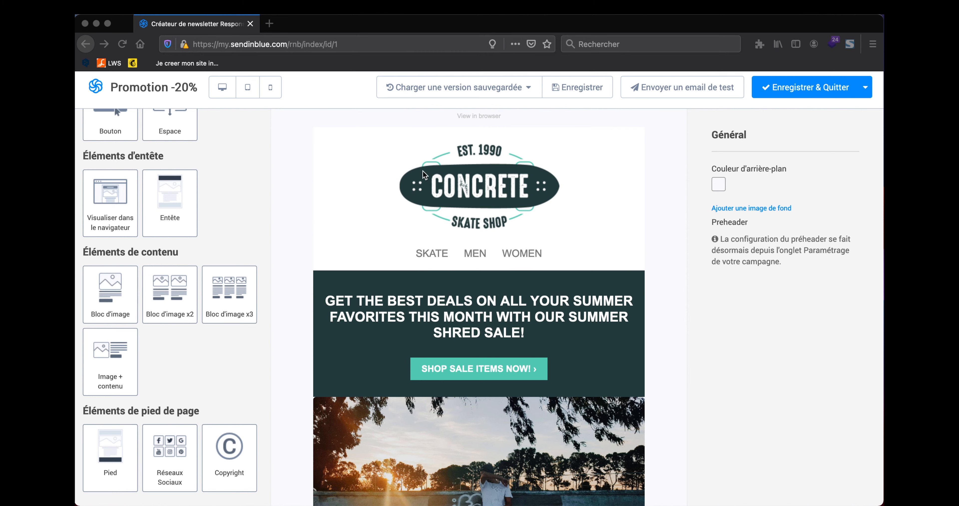
Step: Upload the WebAvalanche logo PNG from the desktop and drop it onto the header logo block
left_click(369, 238)
left_click(501, 198)
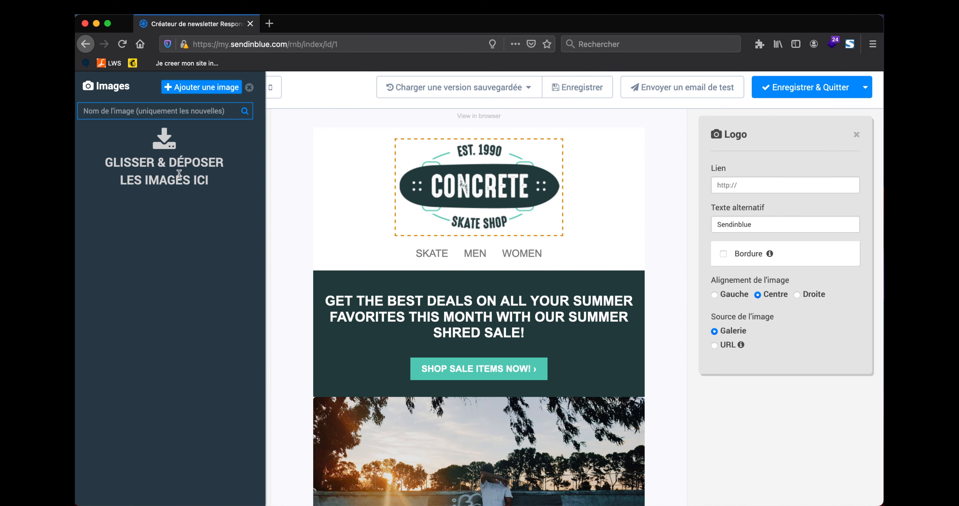
mouse_move(884, 505)
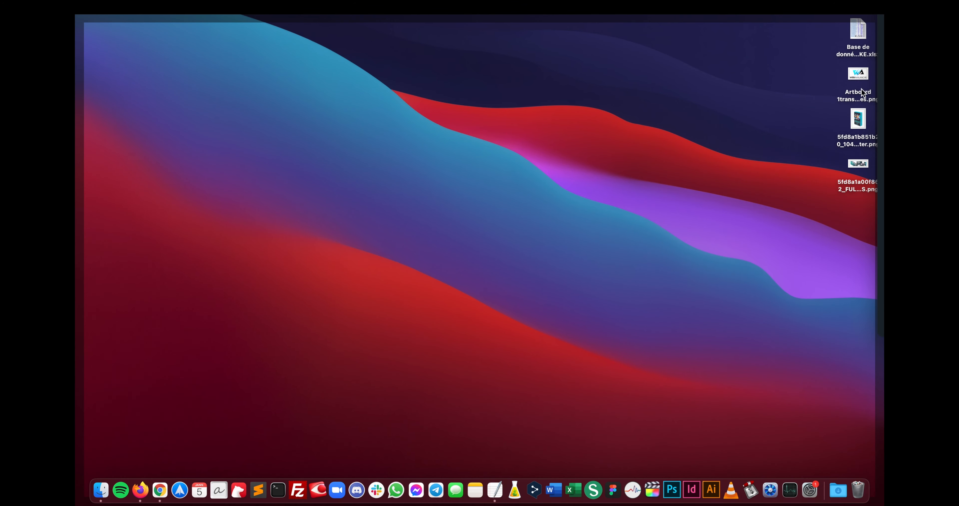
left_click_drag(855, 75, 174, 163)
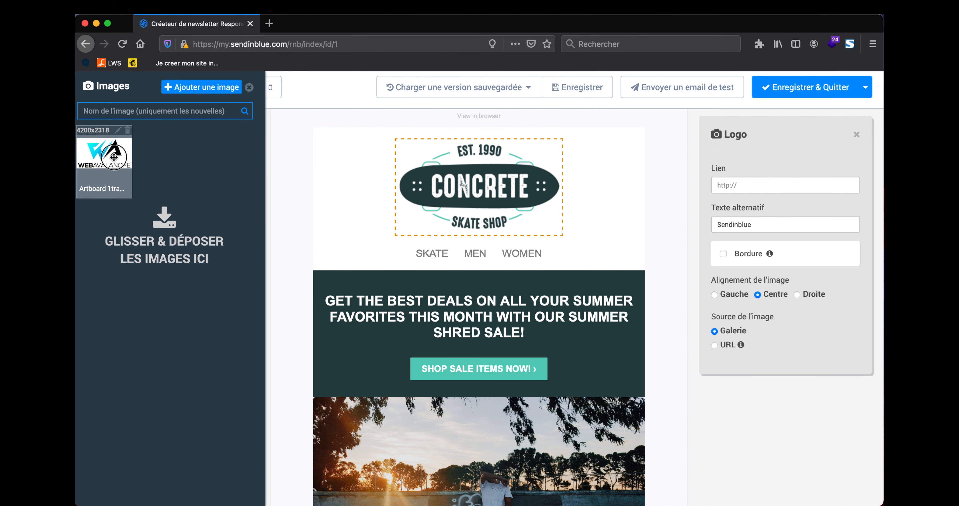
left_click_drag(113, 157, 484, 170)
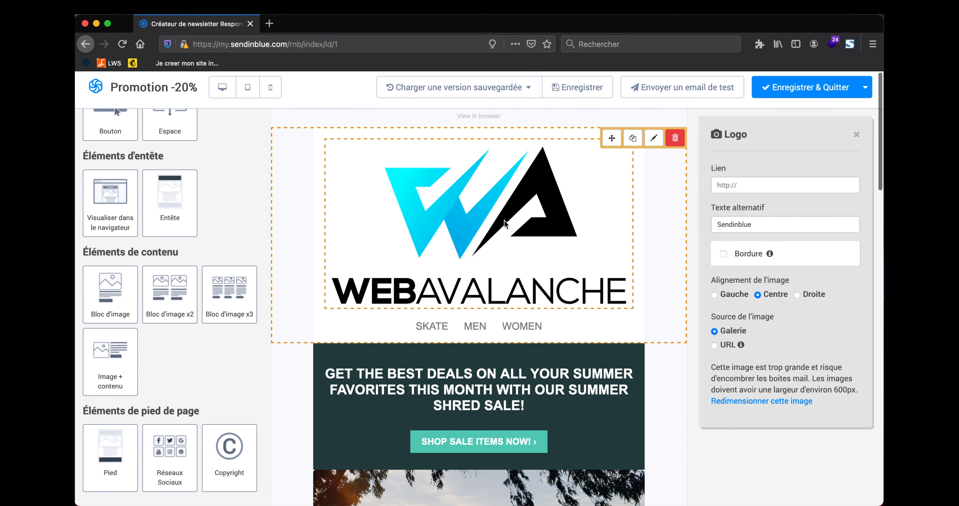
Step: Lower the header block's Espacement Haut to 15
left_click(556, 219)
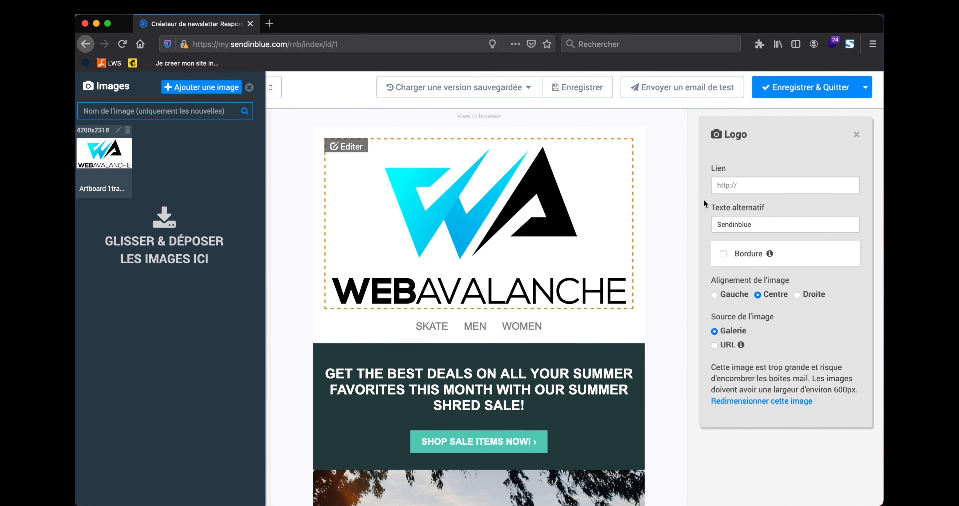
left_click(654, 141)
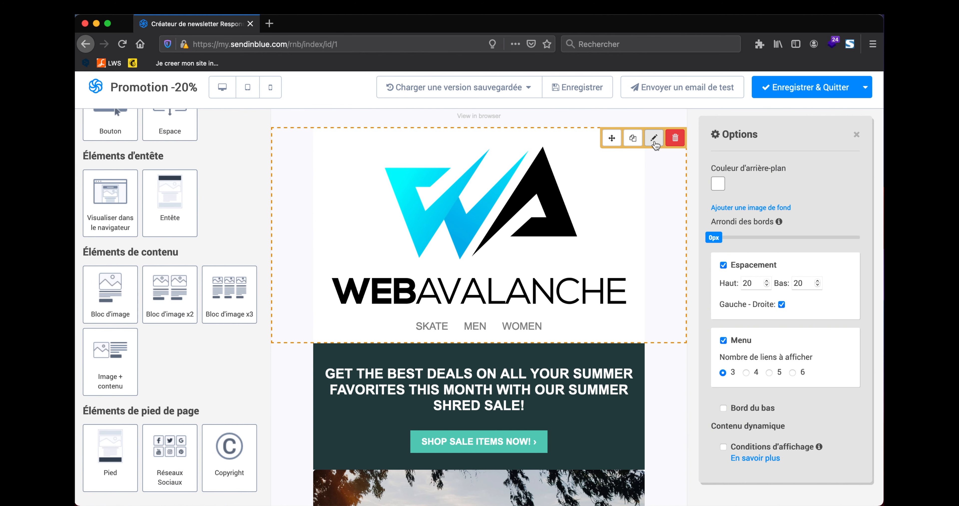
left_click(766, 286)
left_click(766, 286)
left_click(766, 286)
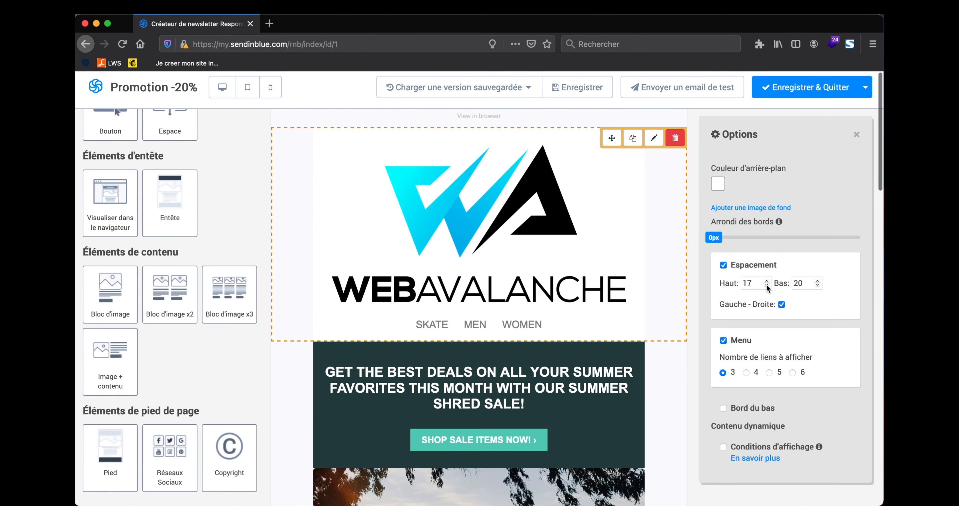
left_click(766, 286)
left_click(766, 285)
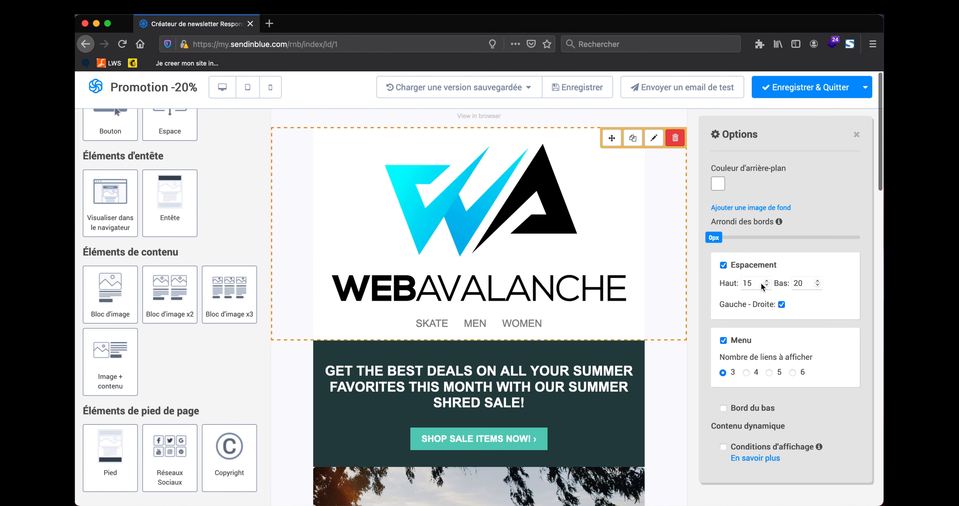
left_click(591, 197)
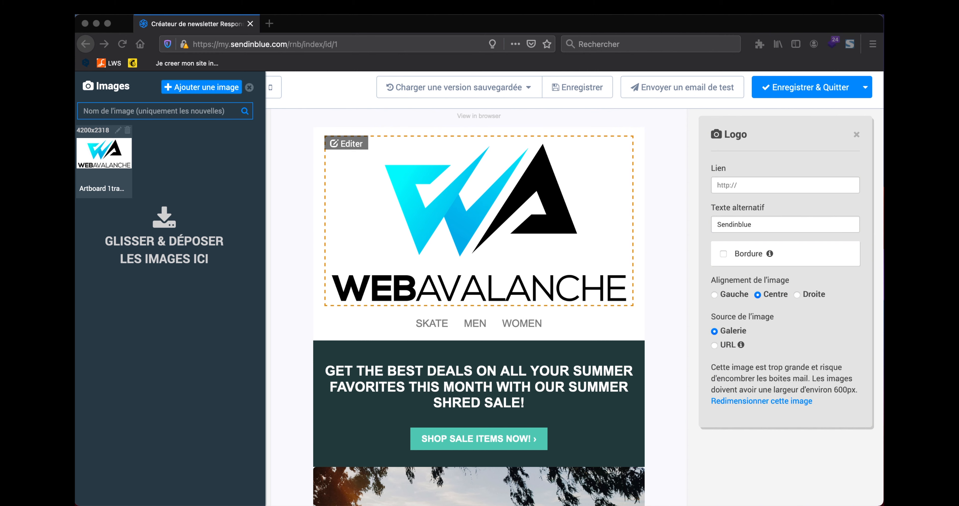
left_click(742, 185)
type("http://webavalanche.fr/")
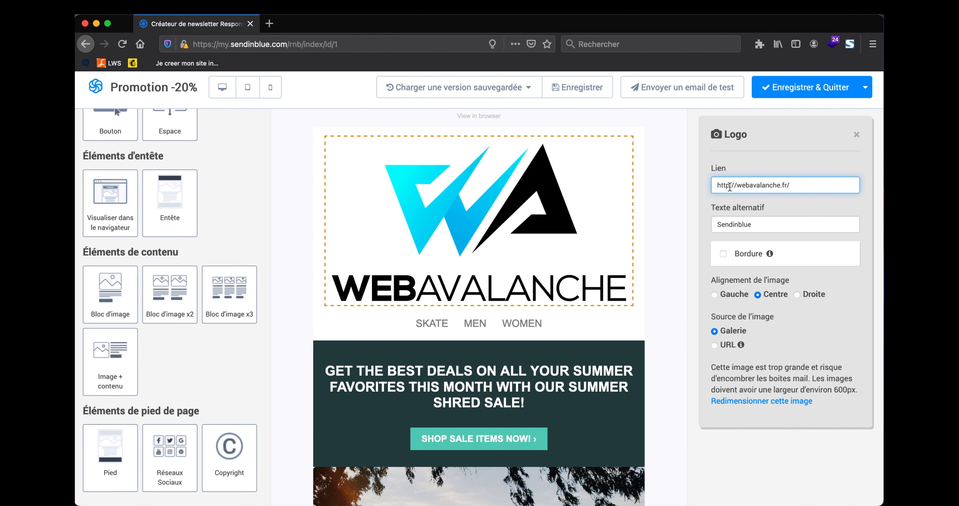
type("s:")
left_click(761, 156)
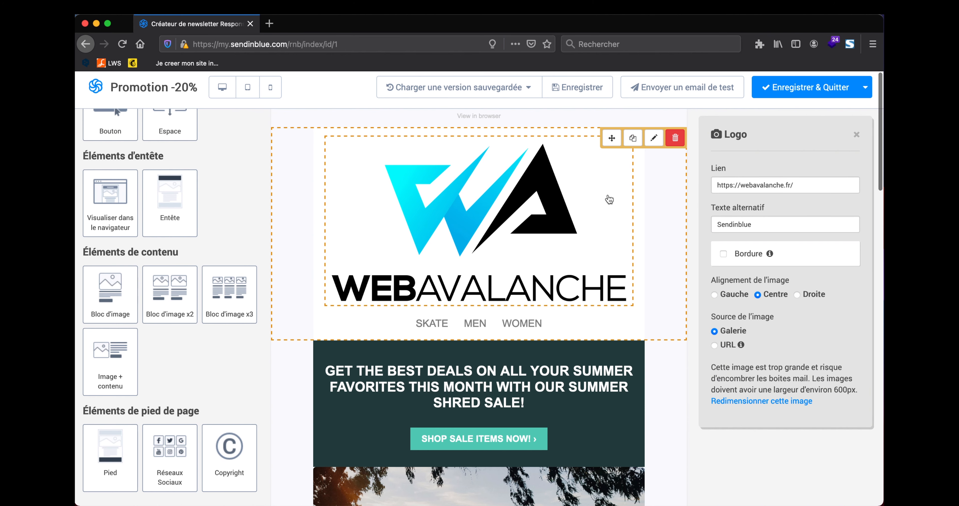
left_click(585, 93)
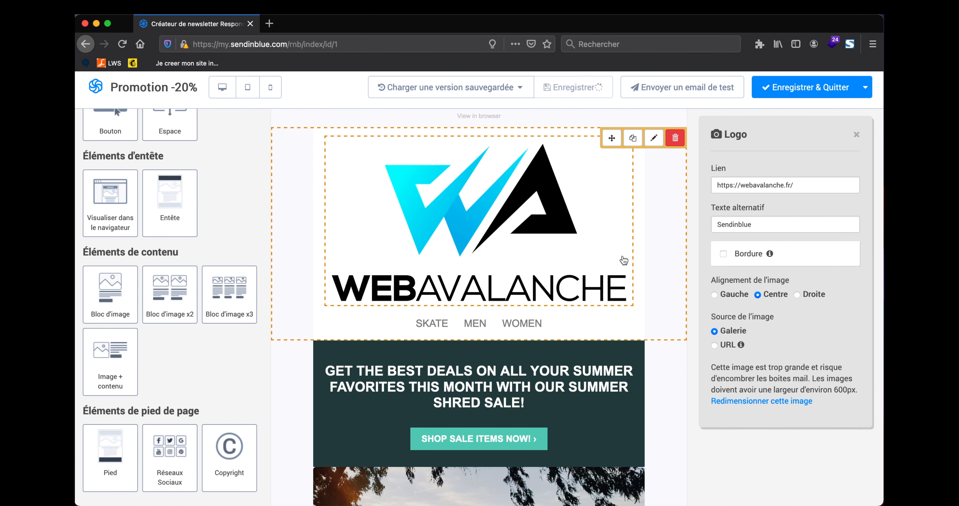
Step: Erase the WOMEN, MEN and SKATE link texts one by one, leaving the header menu empty
scroll(653, 316, "down", 1)
left_click(606, 308)
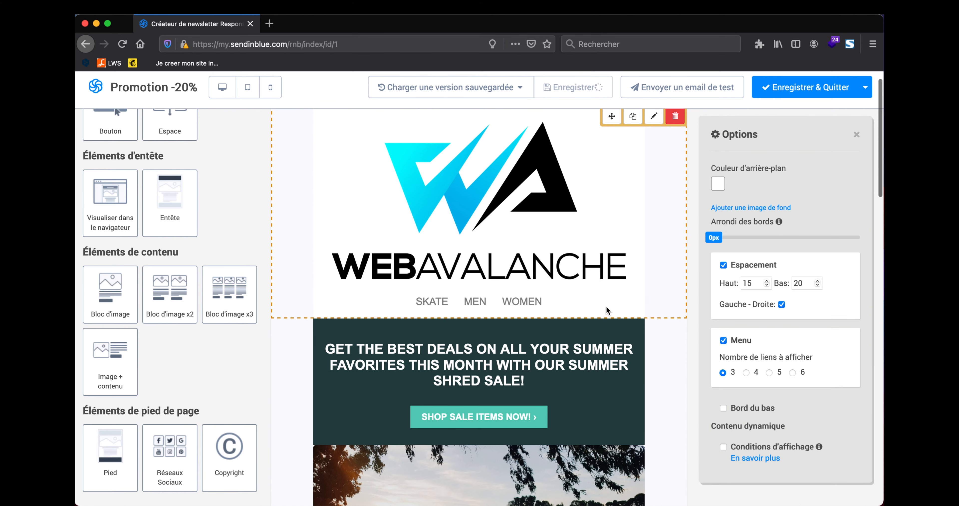
left_click(523, 302)
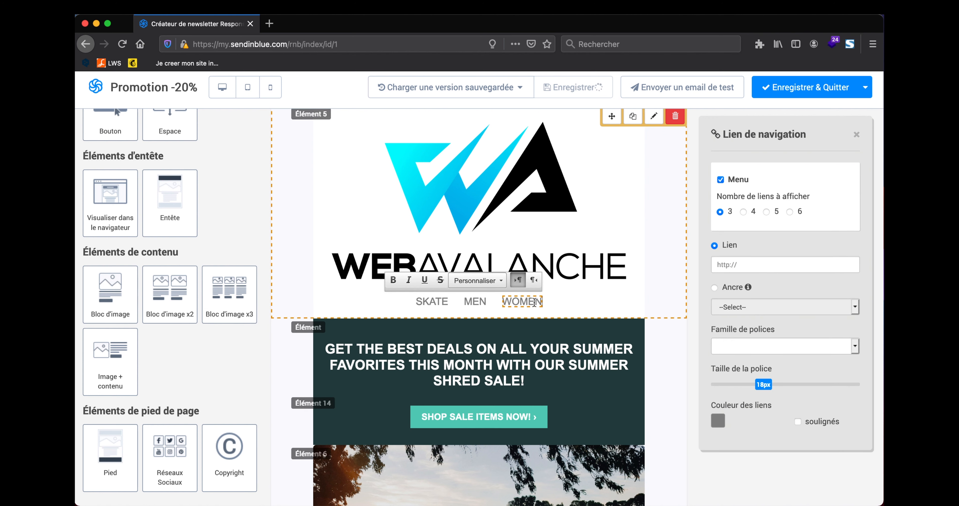
right_click(534, 303)
left_click(534, 302)
key("BackSpace")
key("BackSpace")
key("BackSpace")
key("BackSpace")
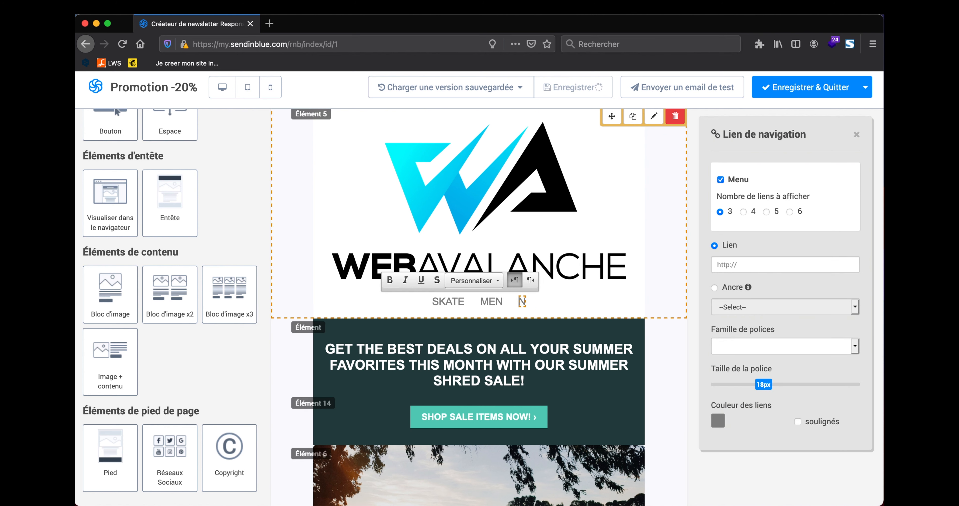
key("Delete")
left_click(499, 304)
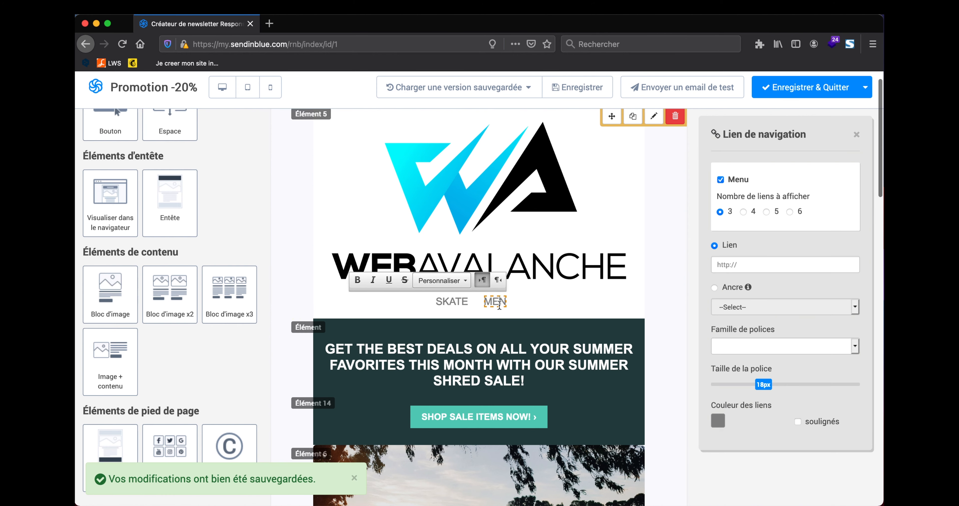
key("BackSpace")
key("BackSpace")
key("Delete")
left_click(469, 305)
key("BackSpace")
key("BackSpace")
key("BackSpace")
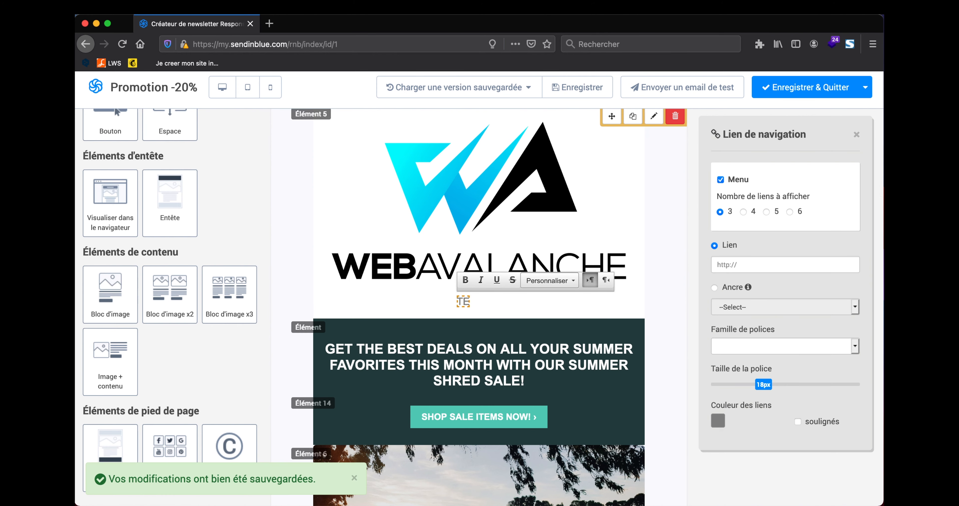
key("Delete")
key("Delete")
left_click(439, 300)
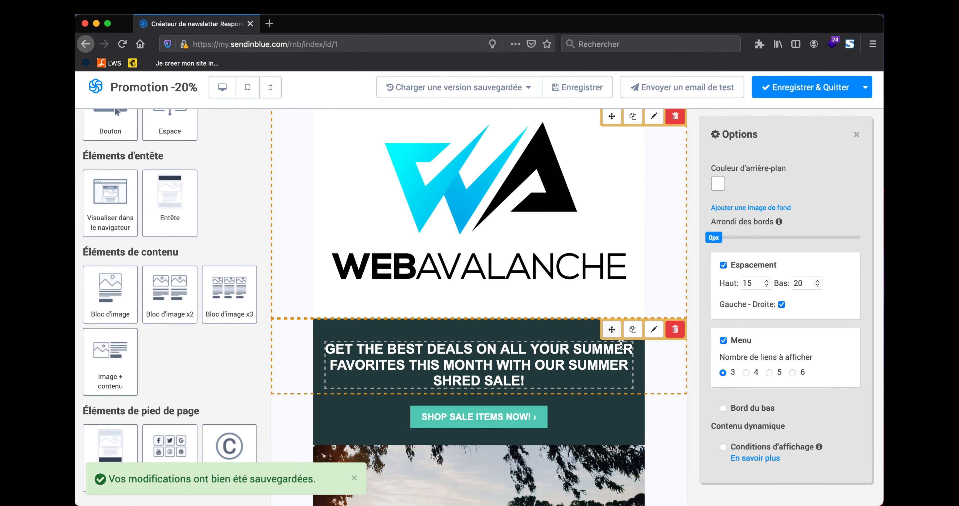
Step: Select and delete the English headline, then undo to restore it
scroll(481, 312, "down", 2)
left_click(481, 312)
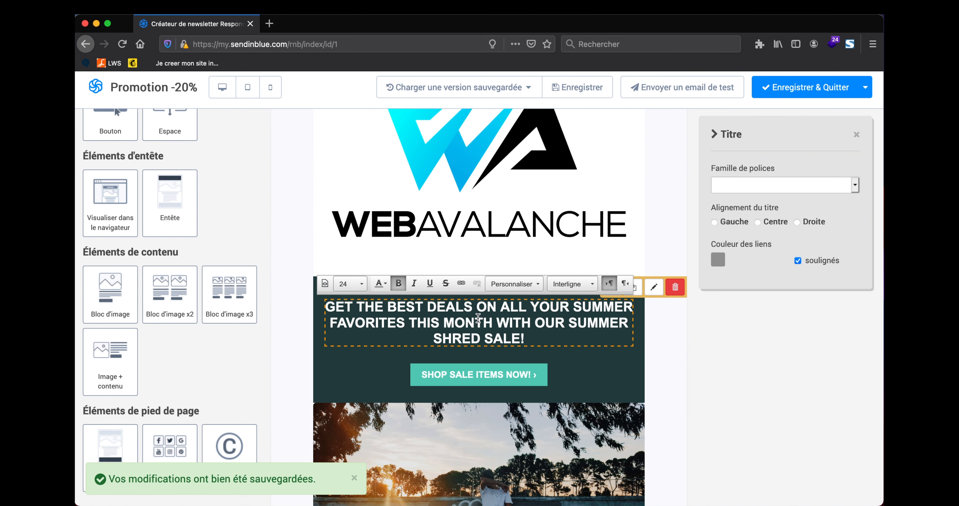
key("ctrl+a")
key("BackSpace")
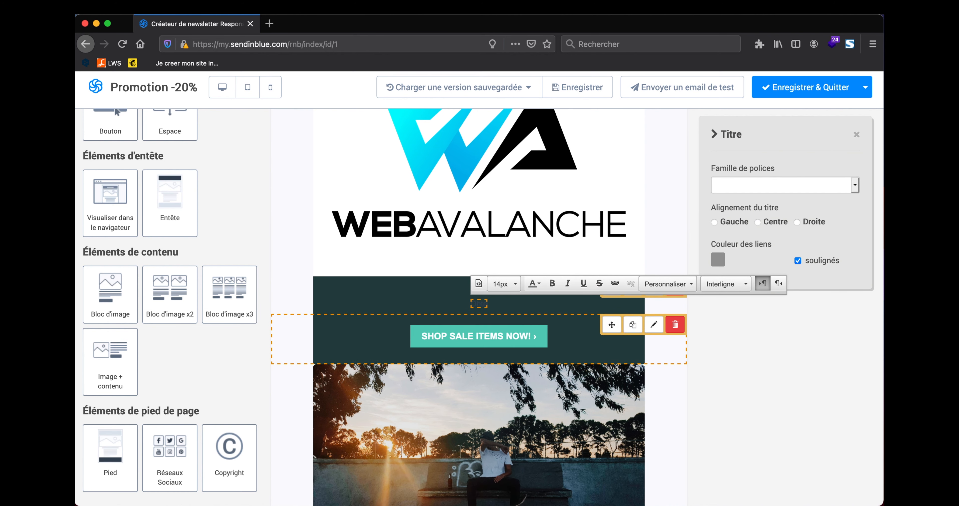
key("super+z")
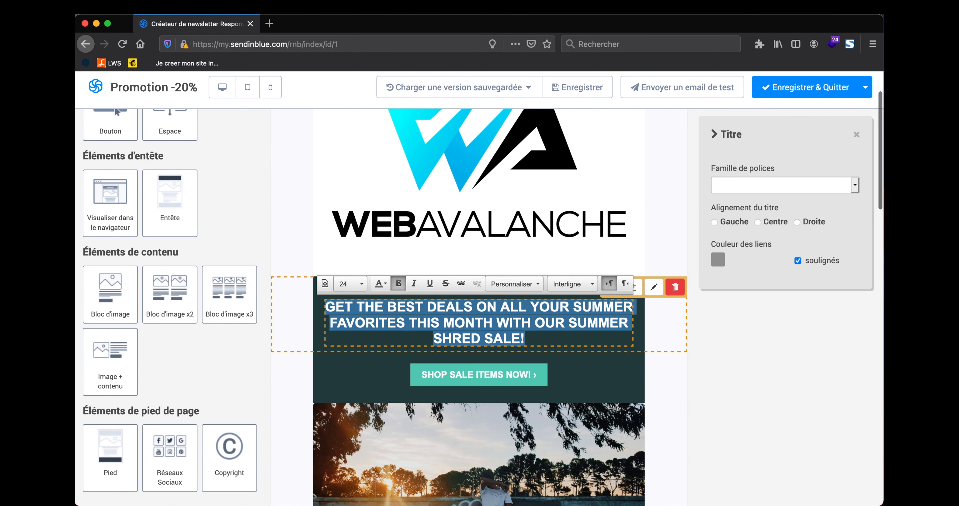
key("BackSpace")
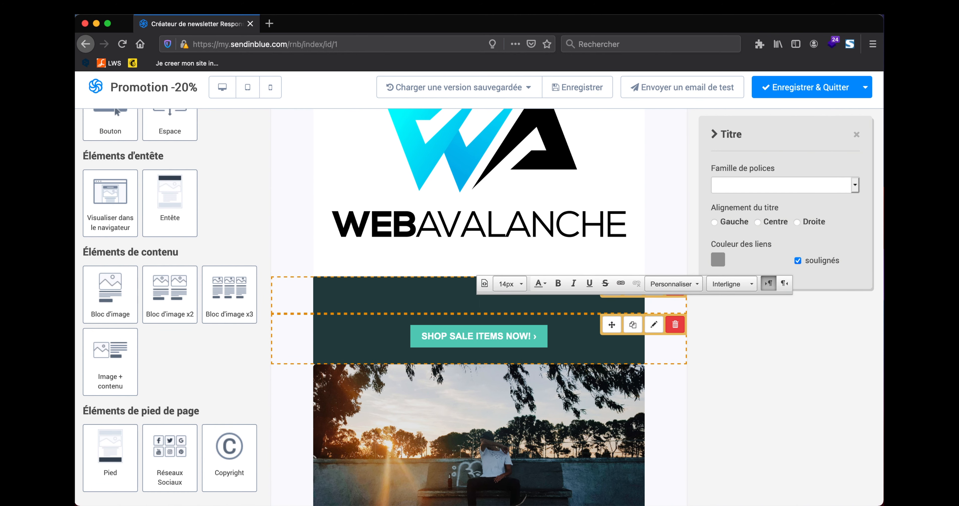
key("super+z")
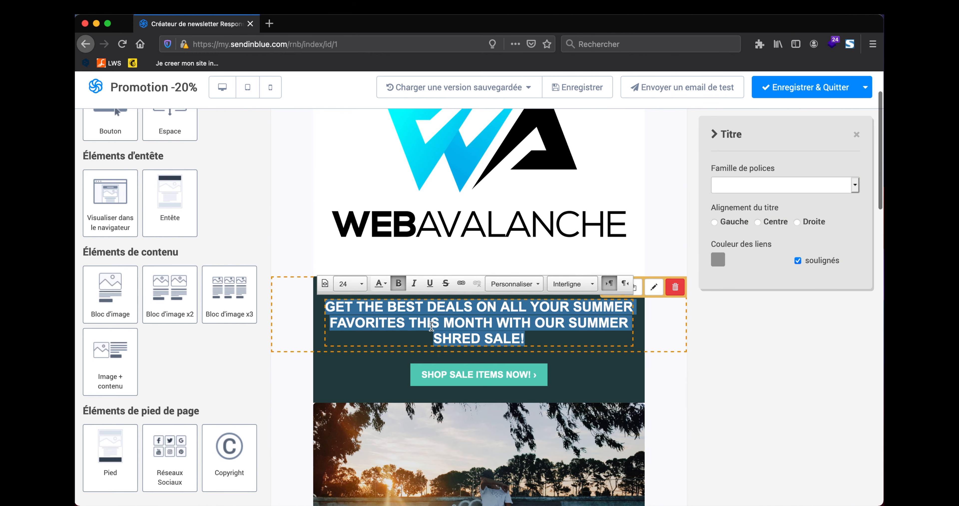
Step: Replace the English headline with 'Obtenez le' followed by 'pack newsletter pour seulemen 37 € TTC'
left_click(522, 328)
type("O")
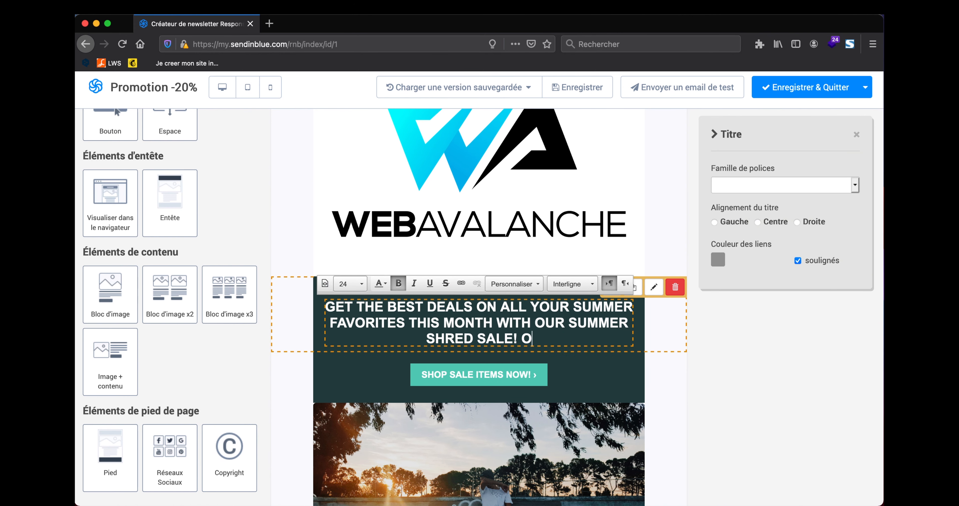
type("bet")
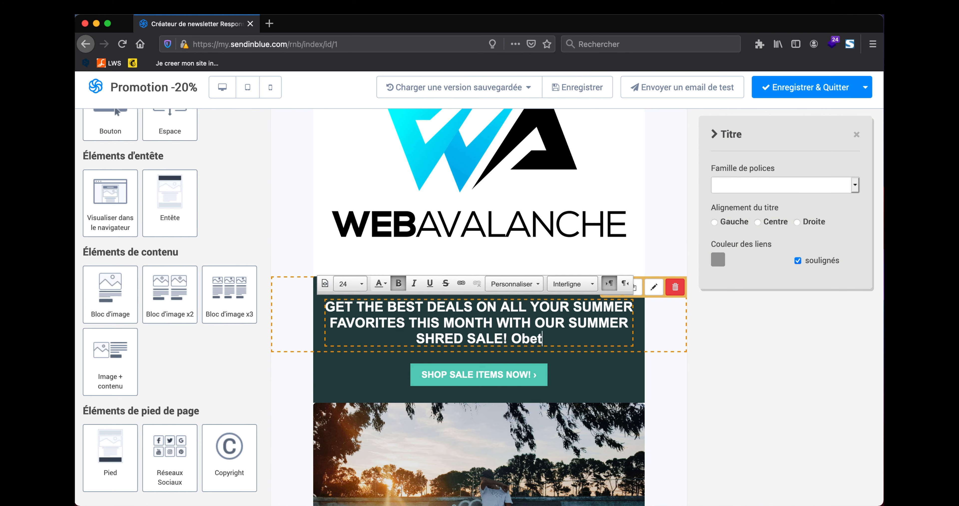
key("BackSpace")
key("BackSpace")
type("tenez le")
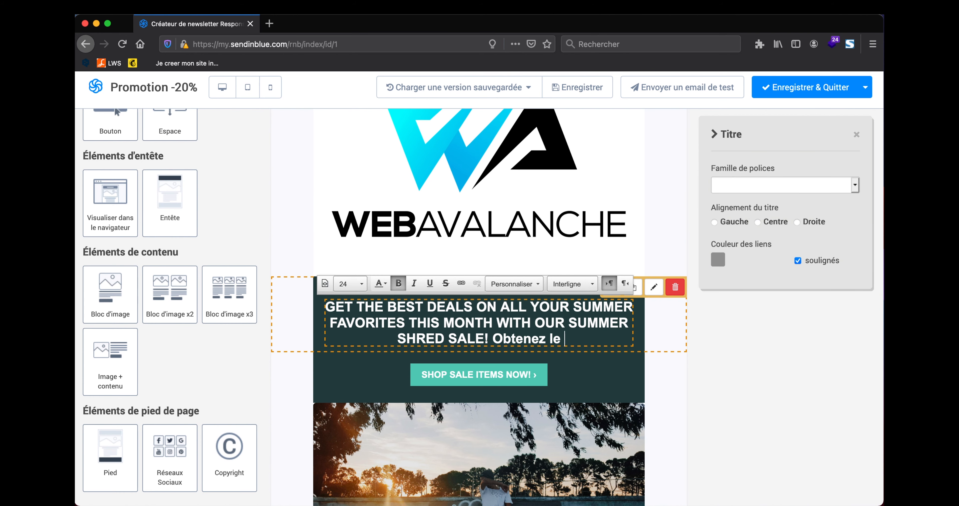
left_click_drag(497, 338, 291, 306)
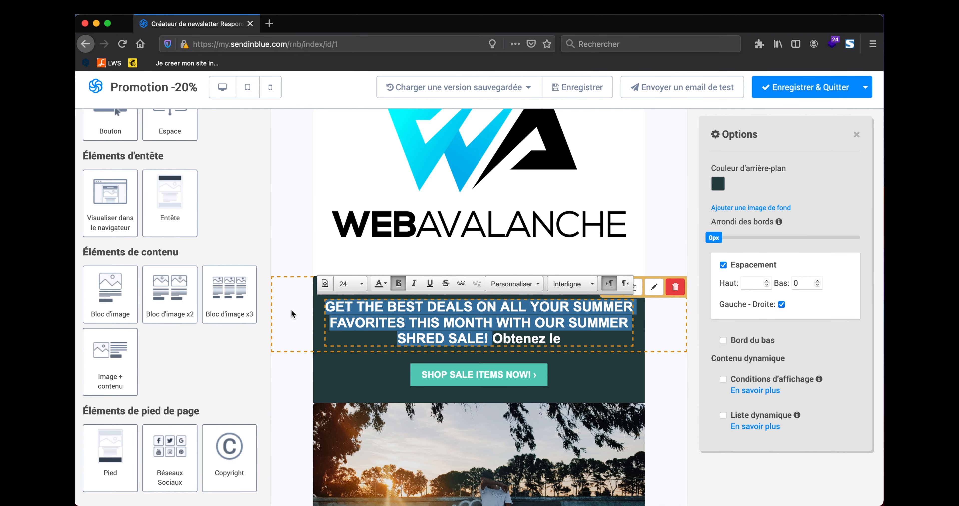
key("BackSpace")
left_click(510, 305)
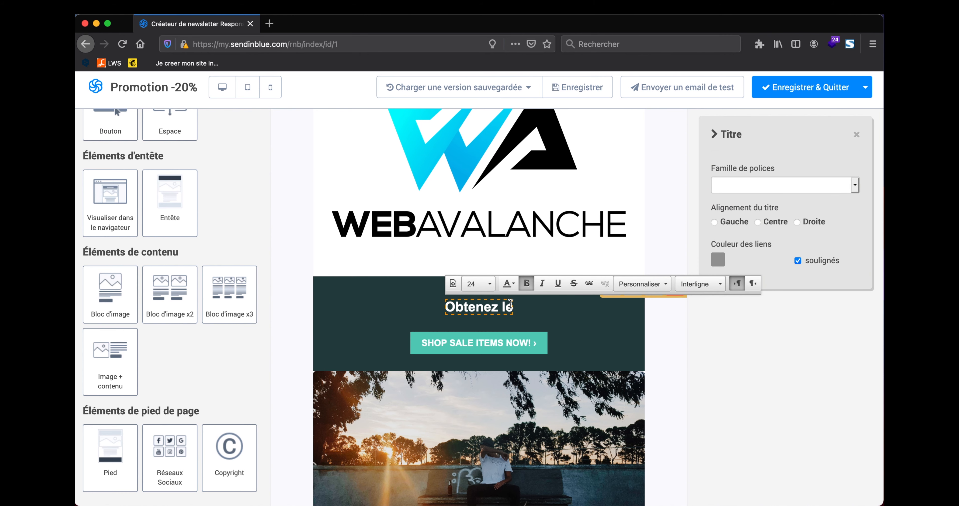
type("pack ne")
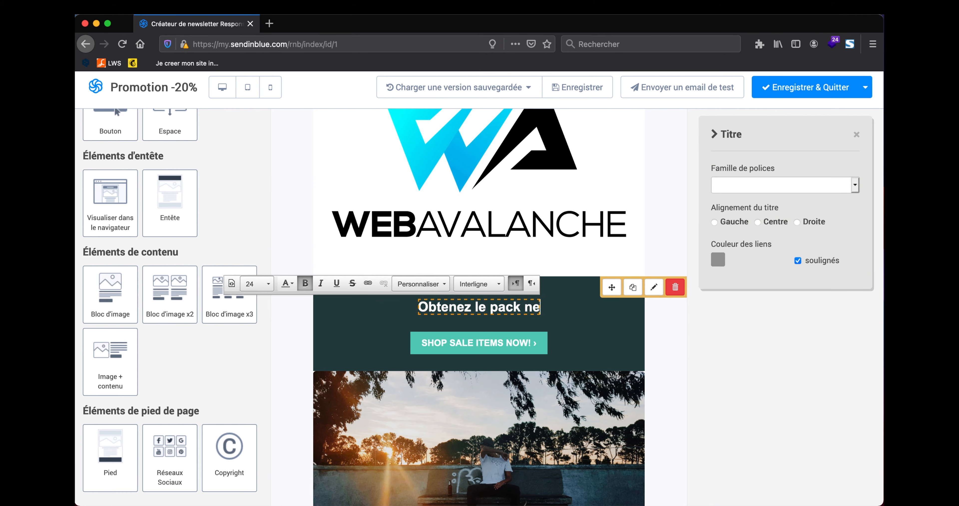
type("wslet")
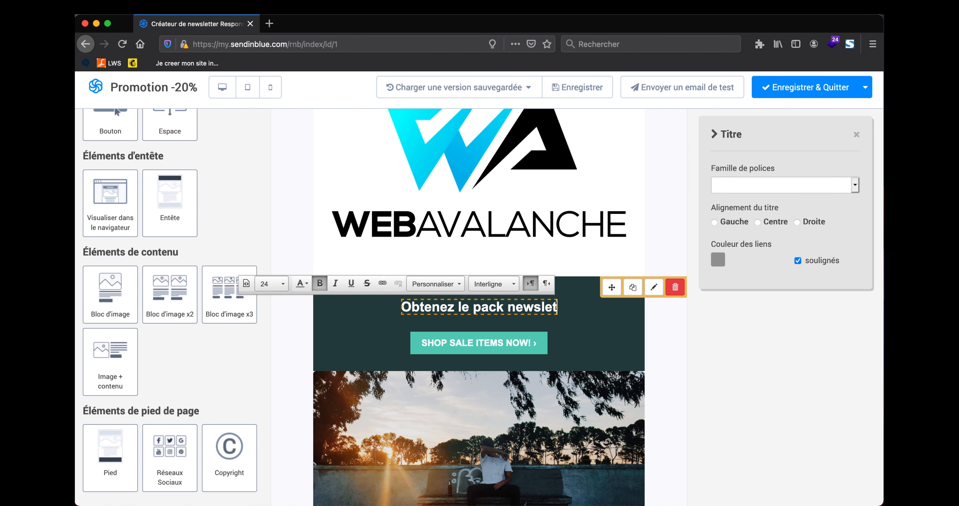
type("ter pour seuleme")
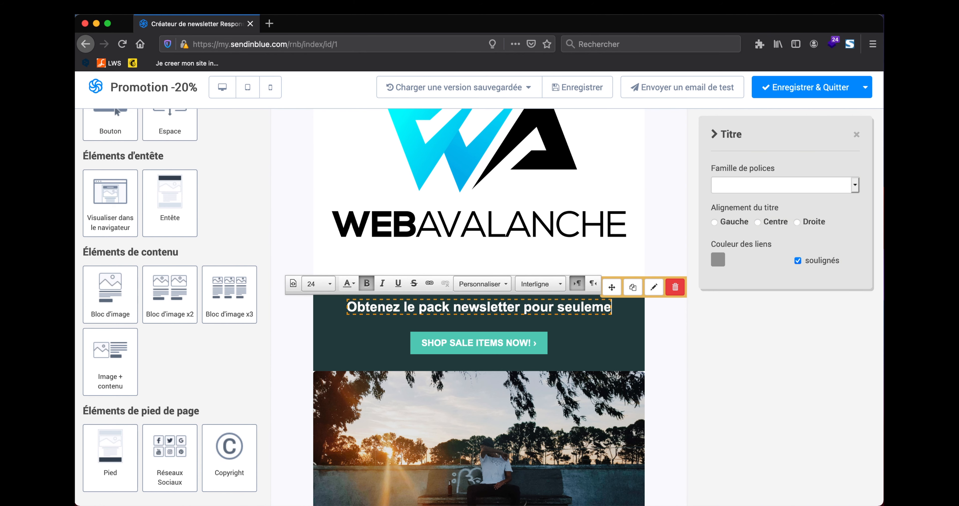
type("n 37 € TTC")
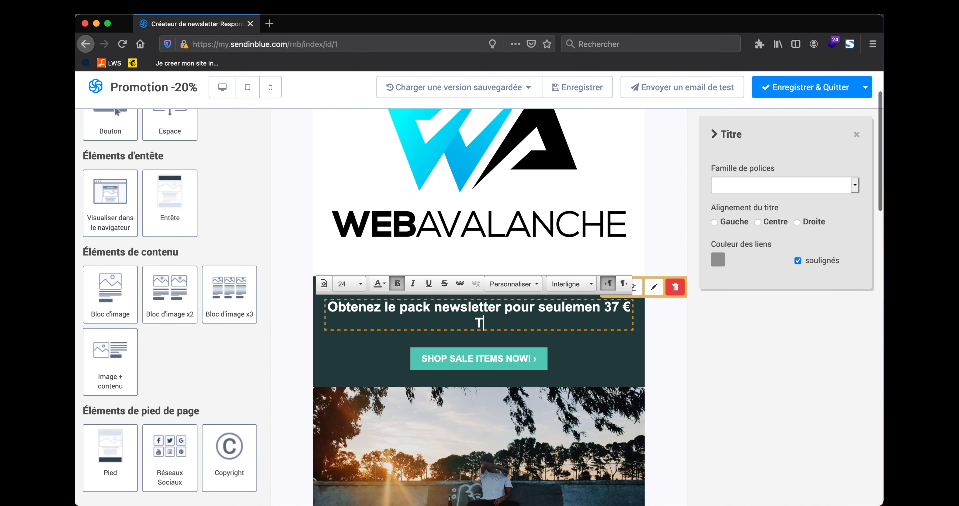
Step: Relabel the call-to-action button 'ACHETEZ MAINTENANT'
left_click(564, 362)
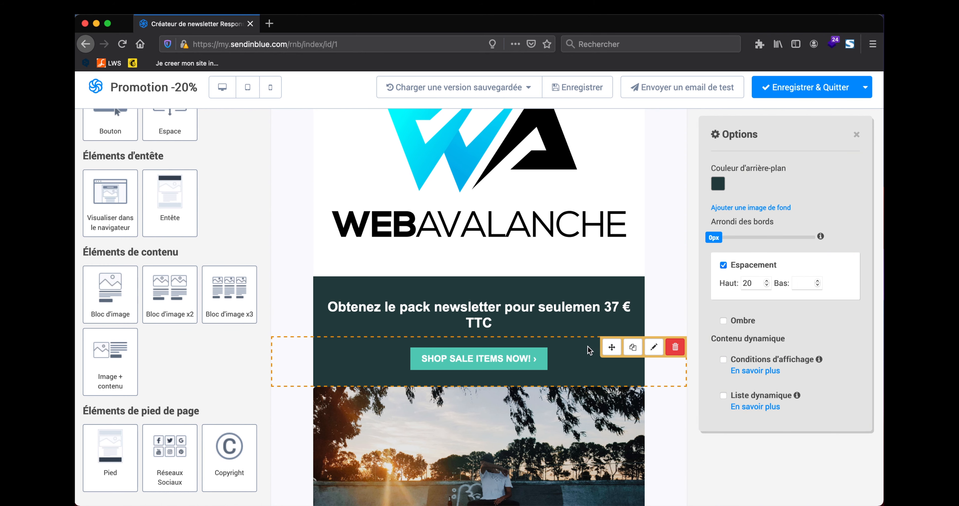
triple_click(524, 360)
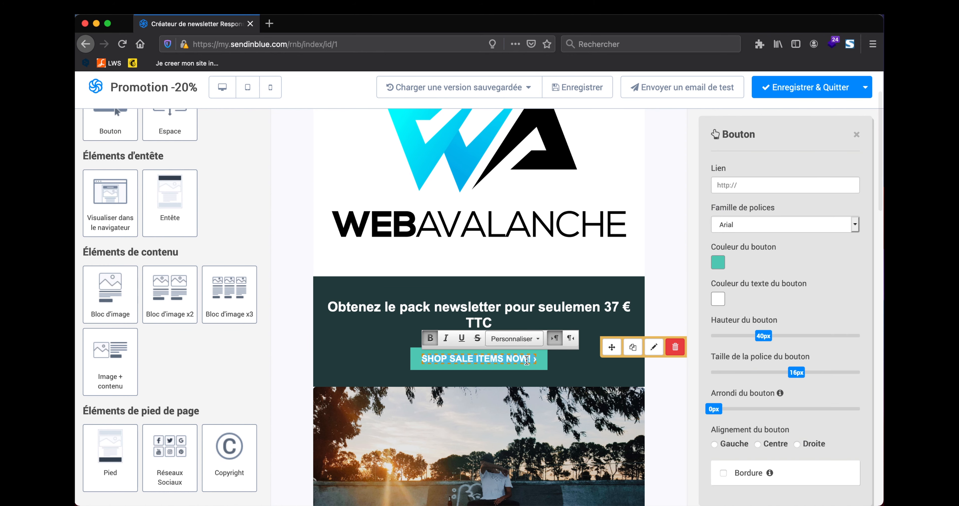
type("ACH")
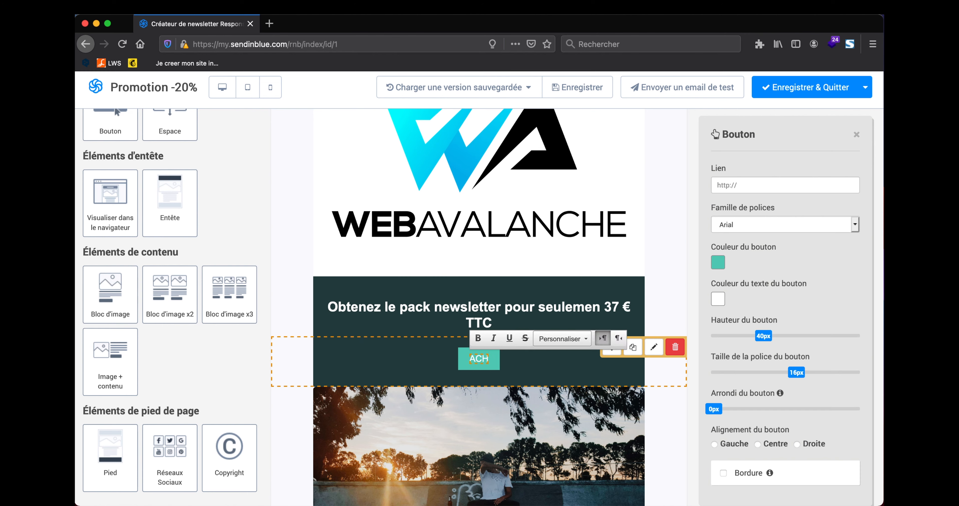
type("ETEZ MAINTENANT")
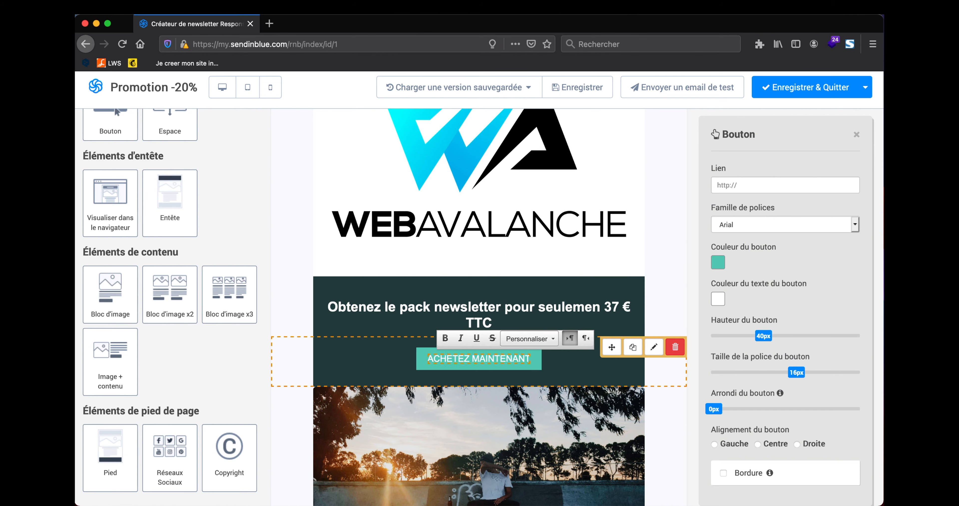
left_click(580, 370)
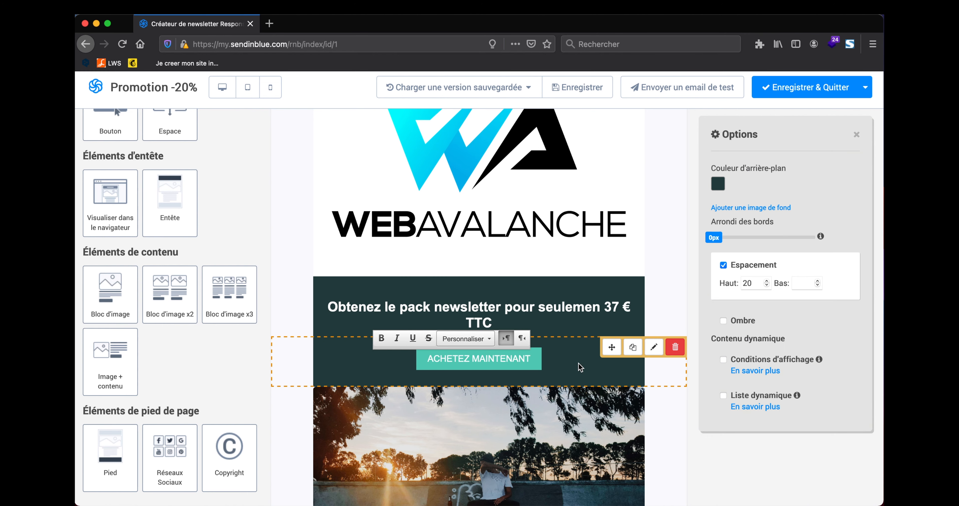
Step: Paste the impact.webavalanche.fr sales page URL as the button's link
left_click(523, 359)
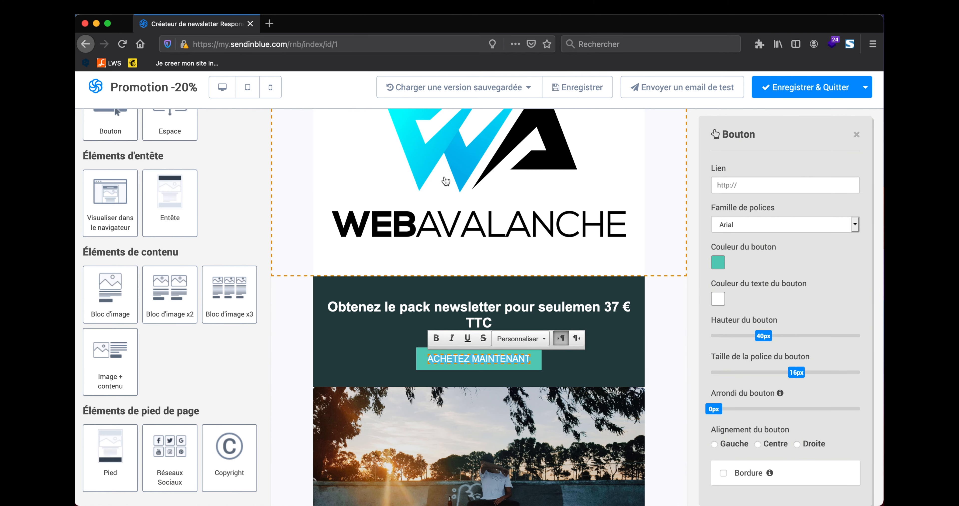
key("super+Tab")
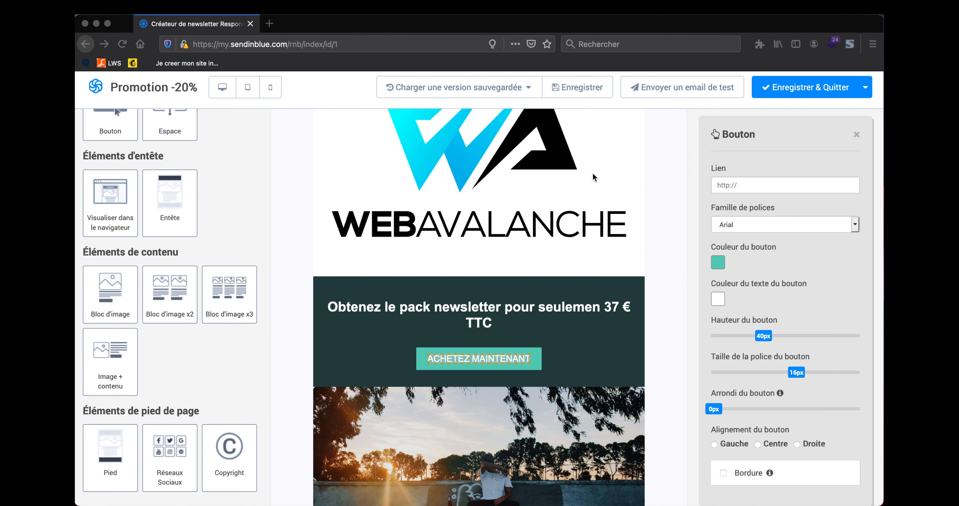
left_click(741, 186)
type("https://impact.webavalanche.fr/5f8b8281")
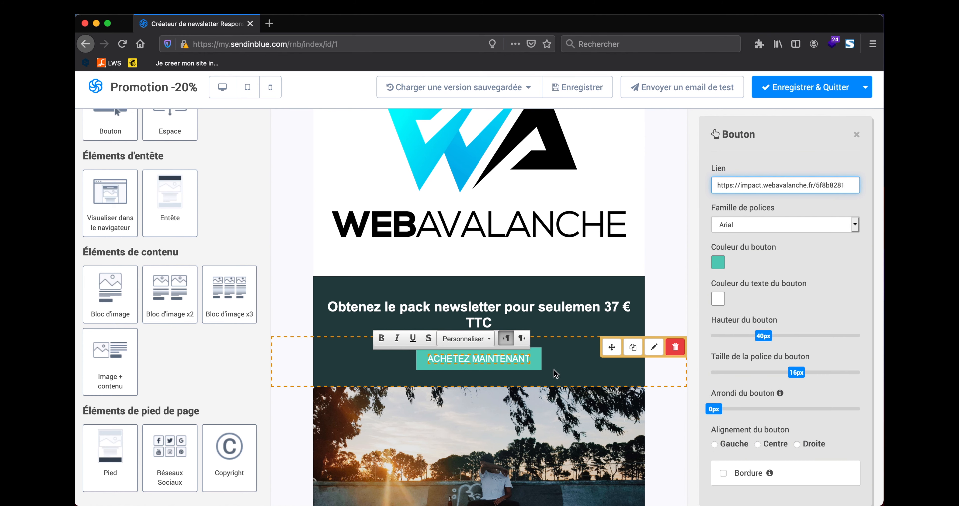
Step: Commit the button's new link and reopen its settings to verify it
left_click(537, 366)
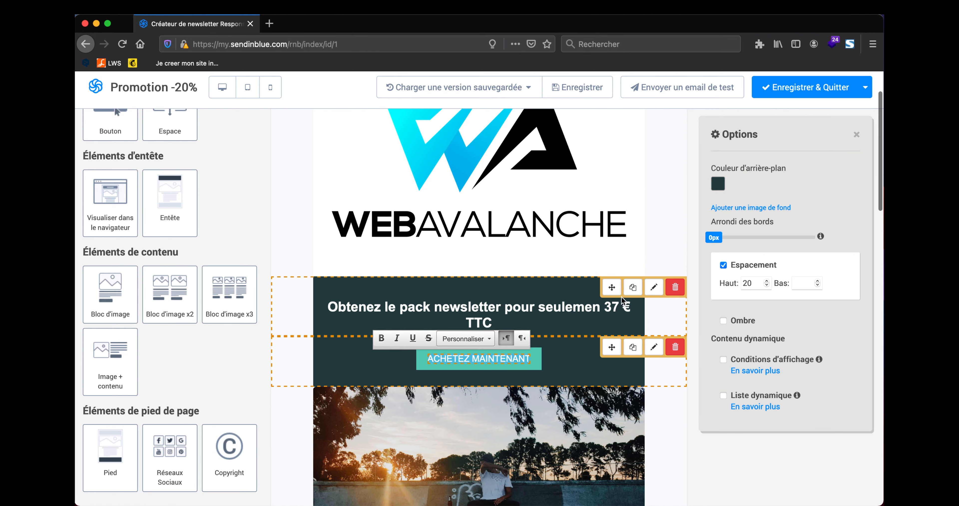
left_click(565, 364)
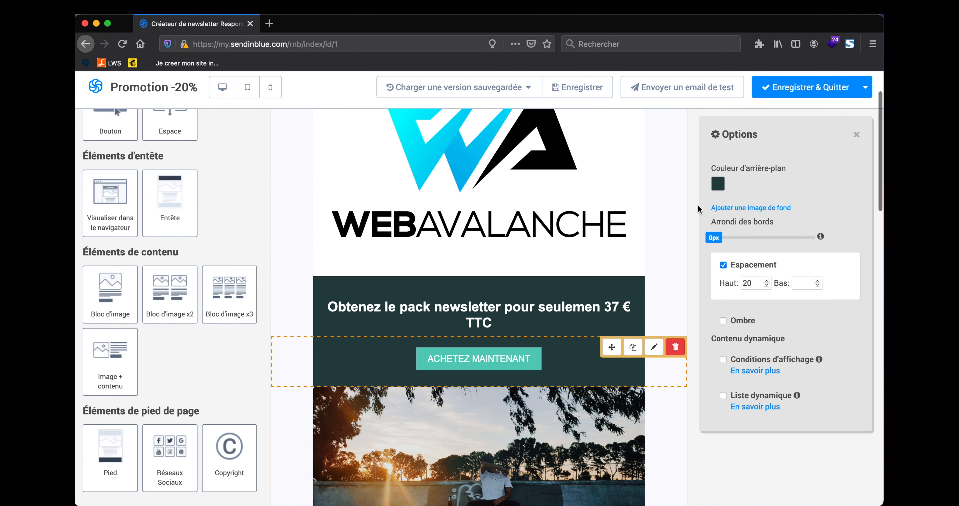
left_click(477, 356)
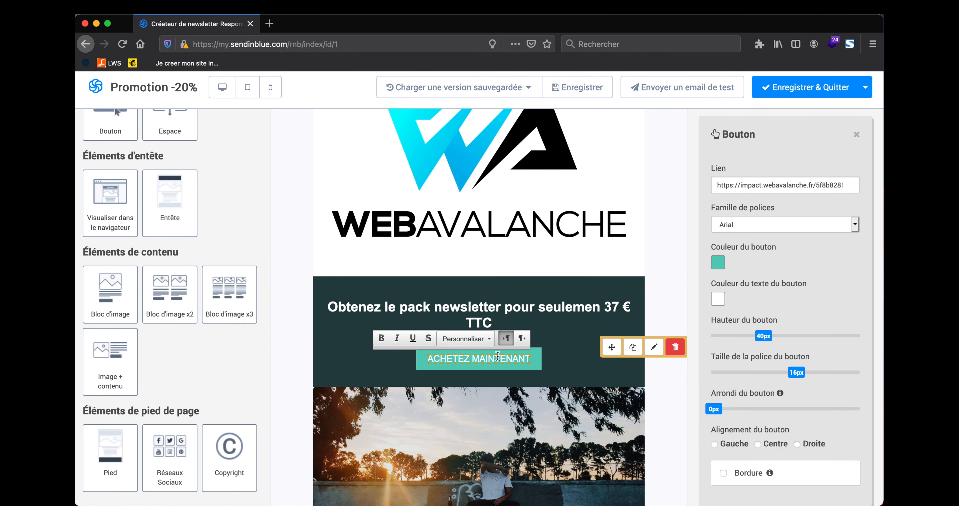
left_click(573, 341)
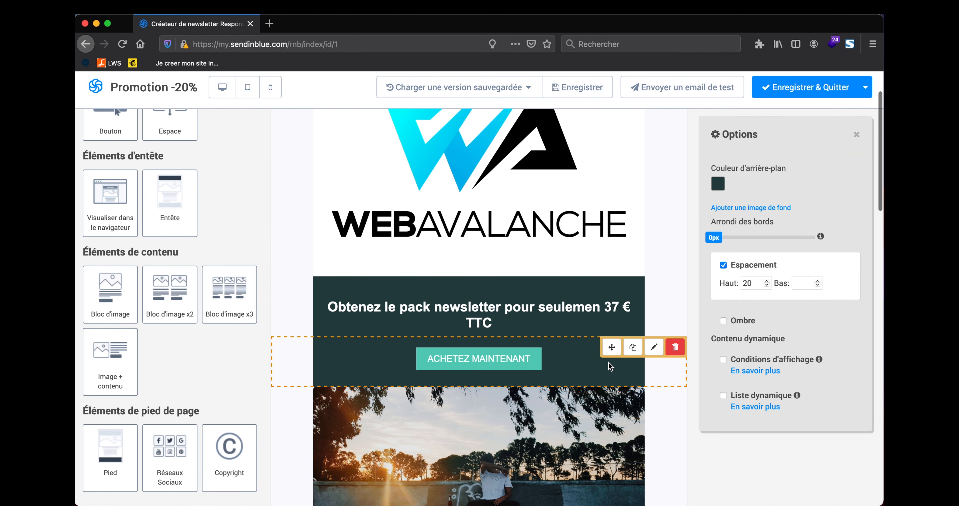
Step: Change the ACHETEZ MAINTENANT button fill to bright cyan #28e0ed
left_click(480, 355)
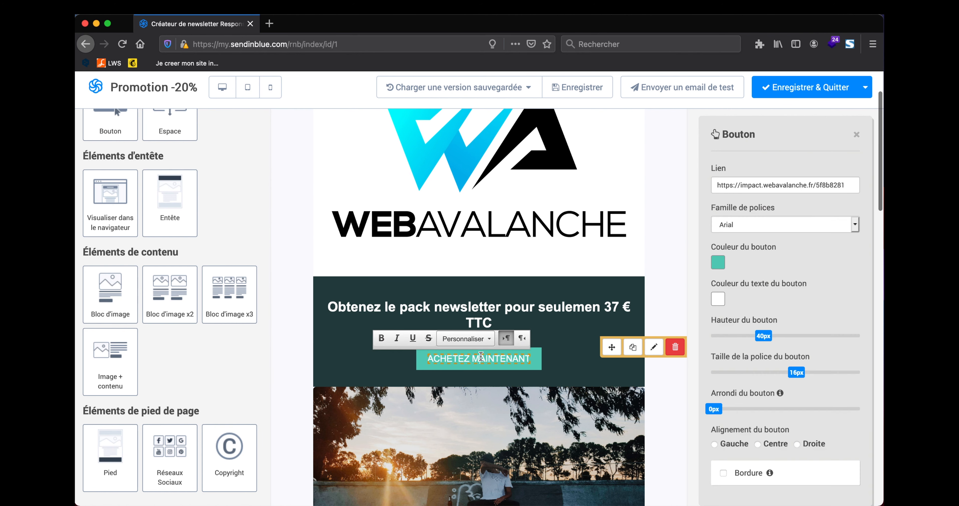
left_click(718, 262)
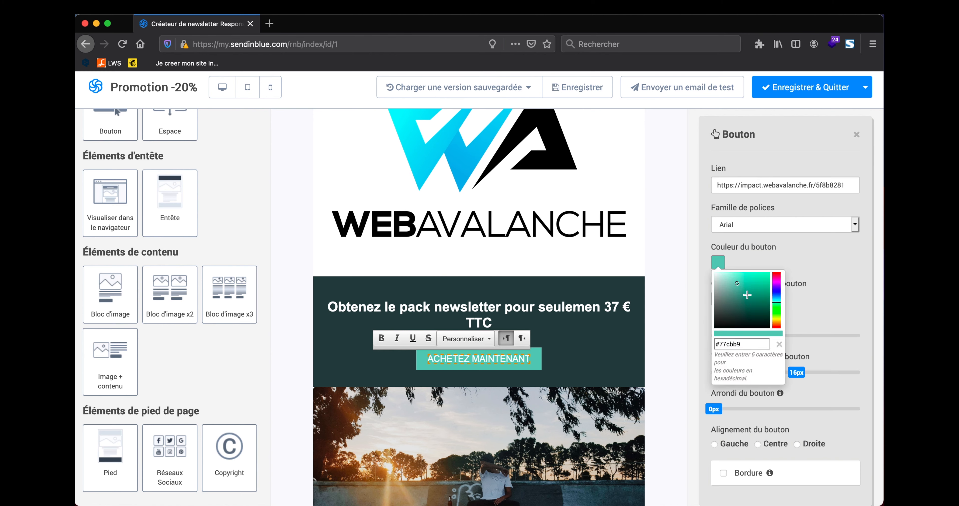
left_click(760, 287)
left_click_drag(759, 282, 760, 277)
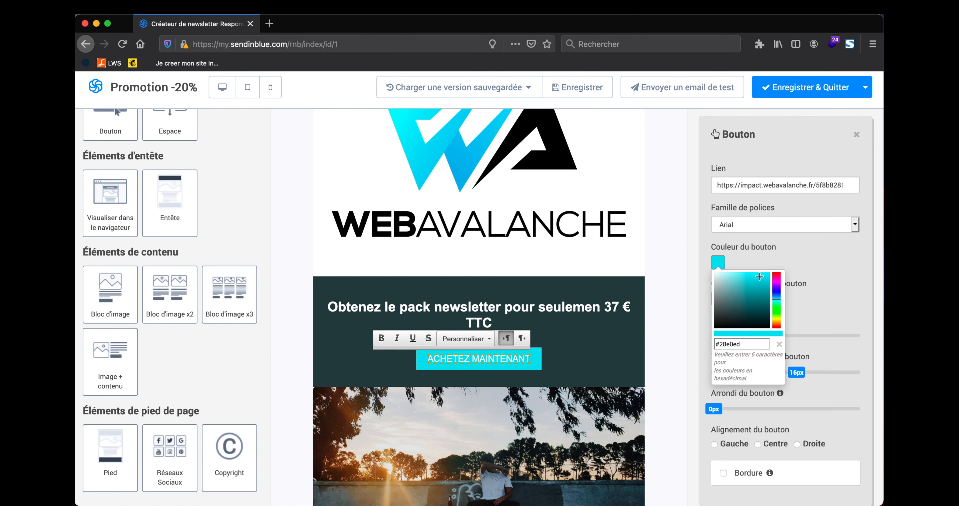
left_click(785, 261)
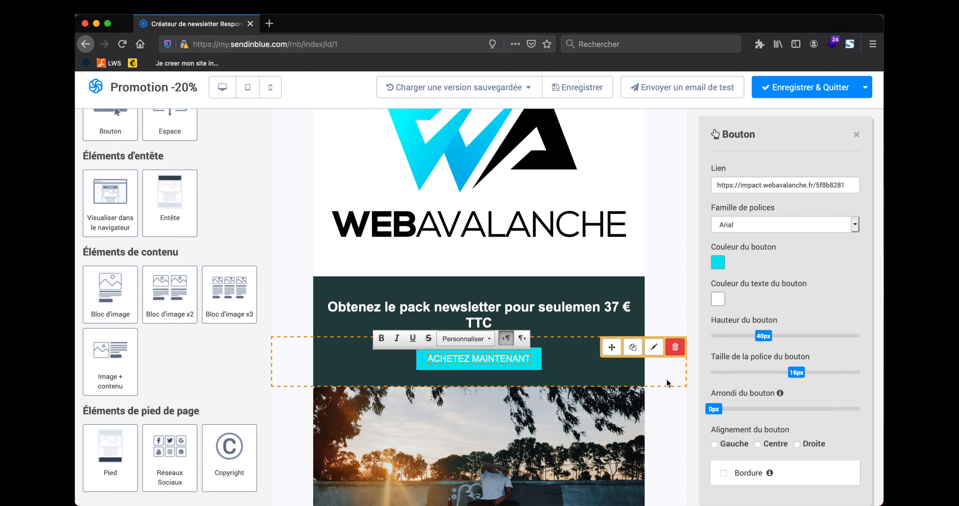
Step: Delete the skateboarder photo block below the cyan button, confirming with OK
left_click(668, 431)
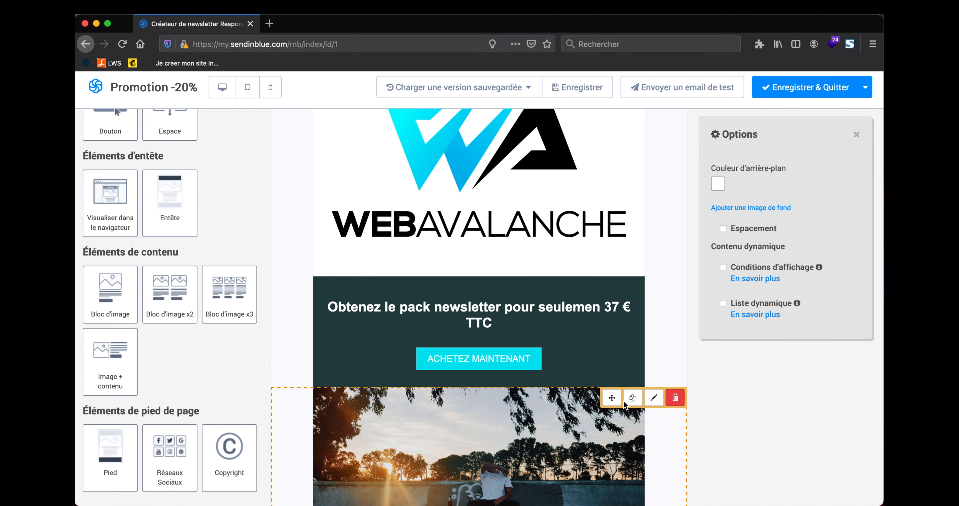
scroll(593, 373, "down", 2)
scroll(593, 373, "down", 2)
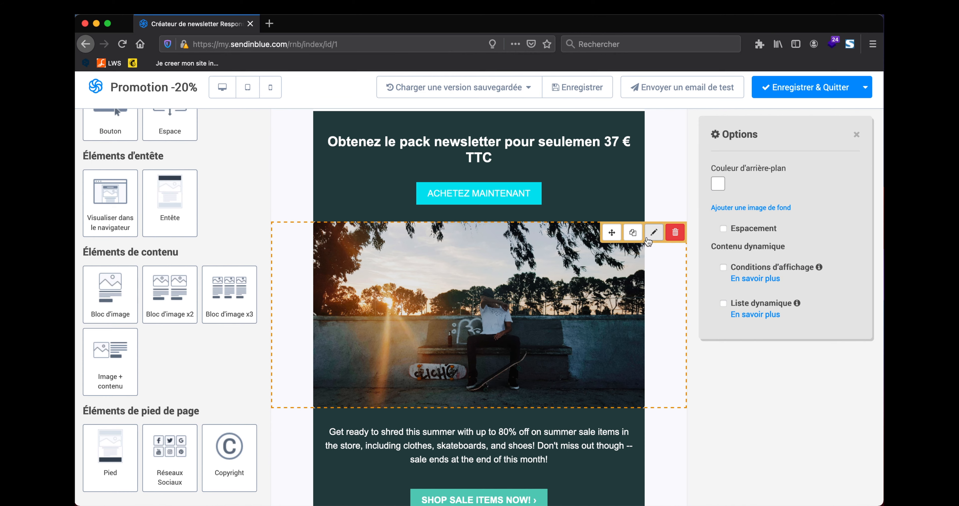
left_click(675, 232)
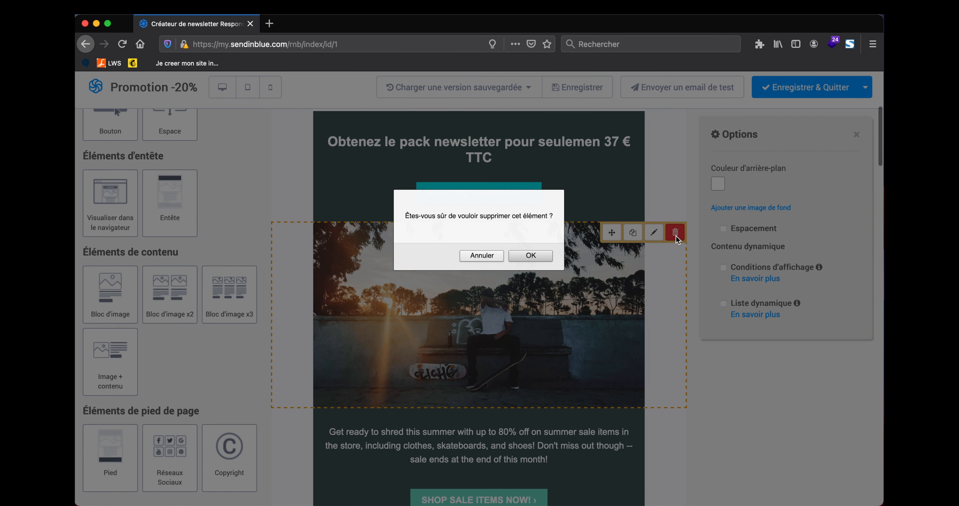
left_click(530, 255)
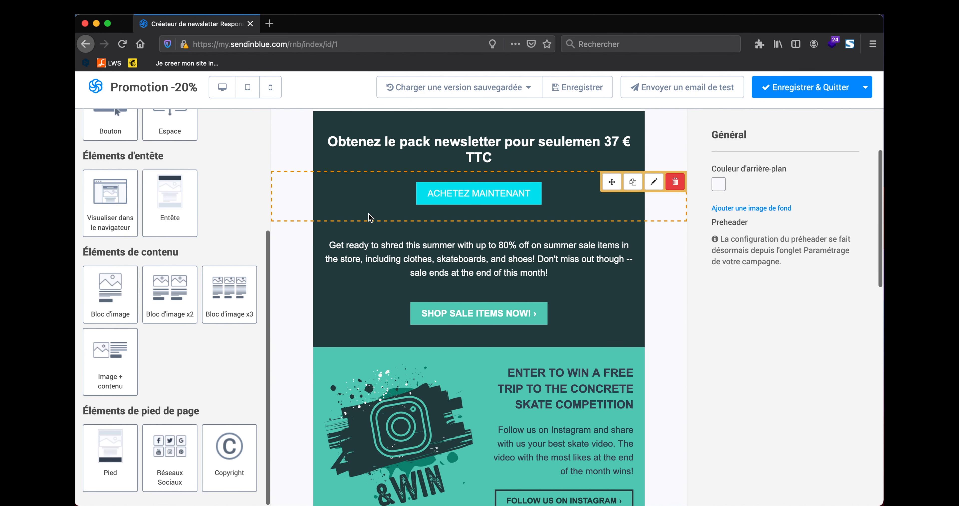
scroll(370, 217, "up", 3)
scroll(221, 183, "up", 4)
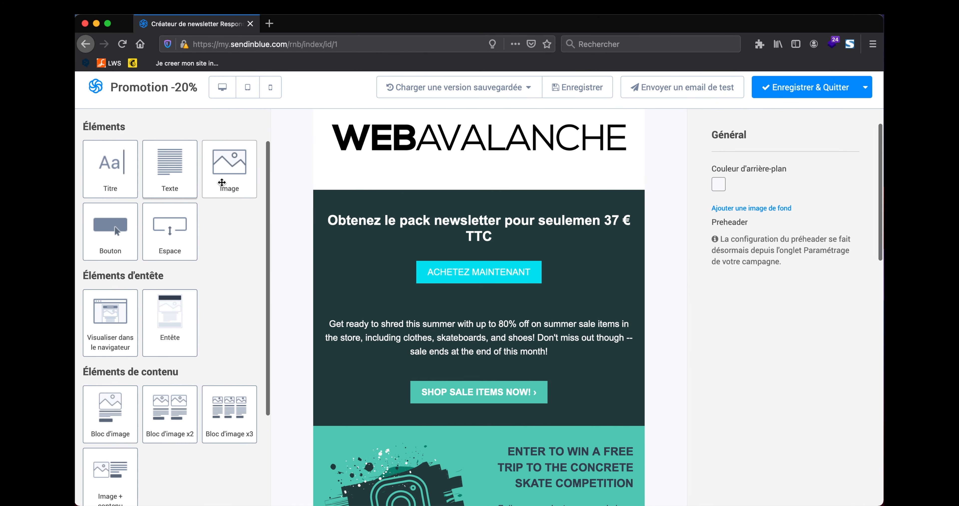
Step: Add an image block under the headline holding the uploaded 104 NEWSLETTERS box PNG
left_click_drag(221, 183, 462, 245)
left_click(489, 322)
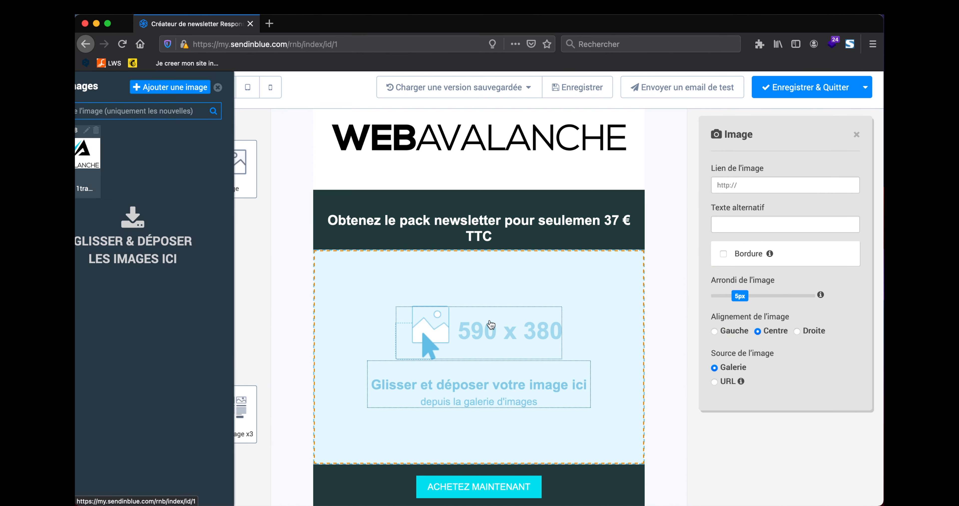
key("F11")
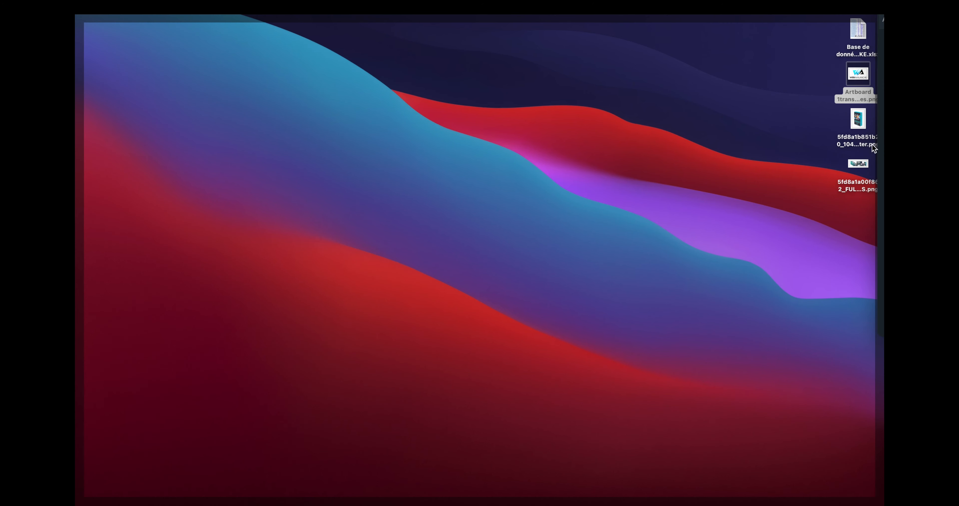
left_click(856, 164)
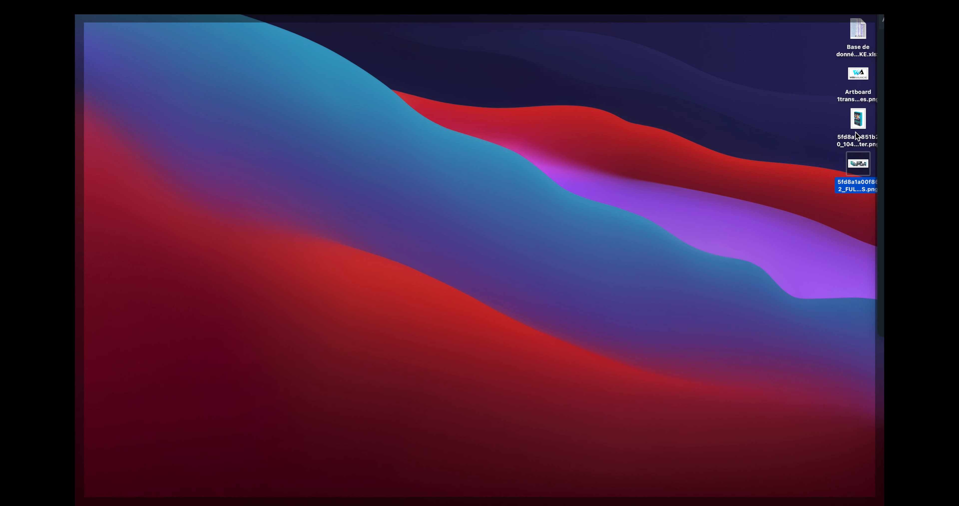
left_click_drag(857, 125, 183, 248)
key("F11")
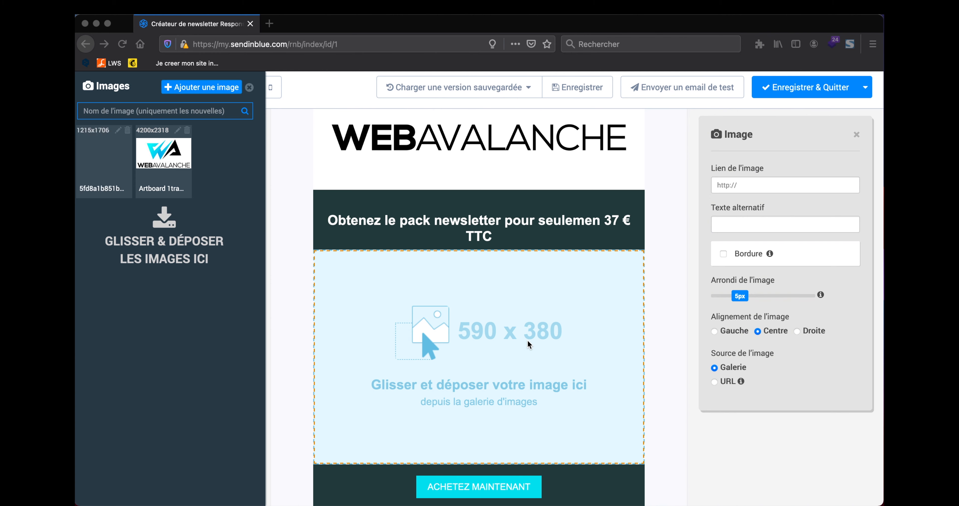
left_click_drag(114, 164, 460, 315)
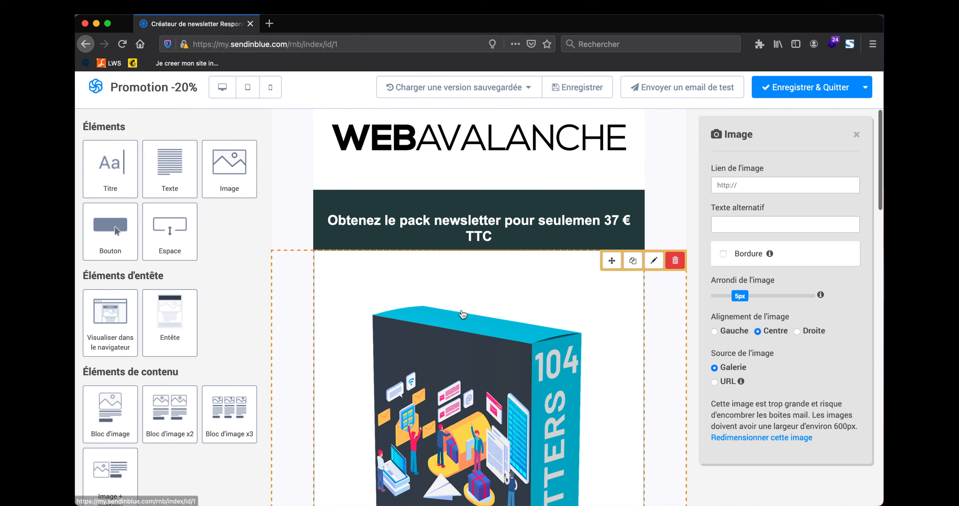
scroll(488, 303, "down", 1)
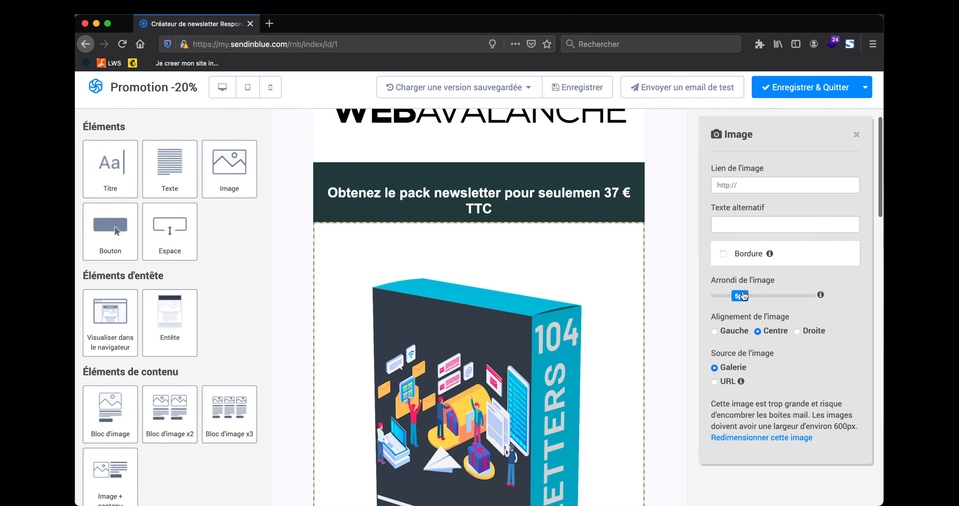
scroll(569, 293, "down", 8)
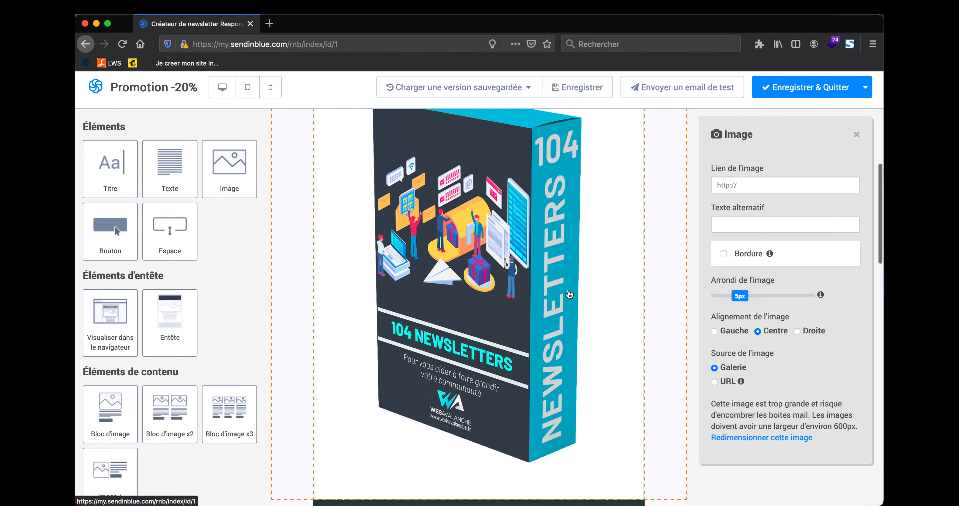
scroll(570, 294, "up", 10)
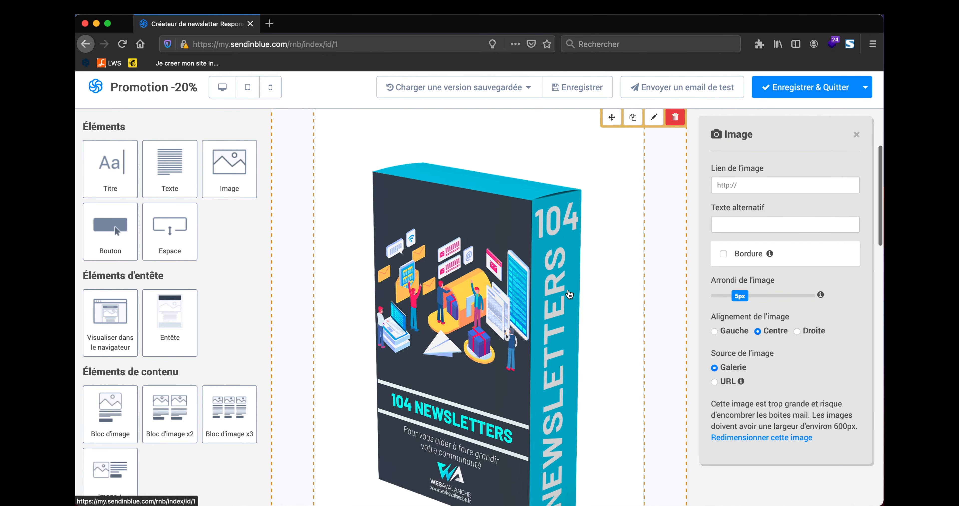
scroll(510, 405, "down", 9)
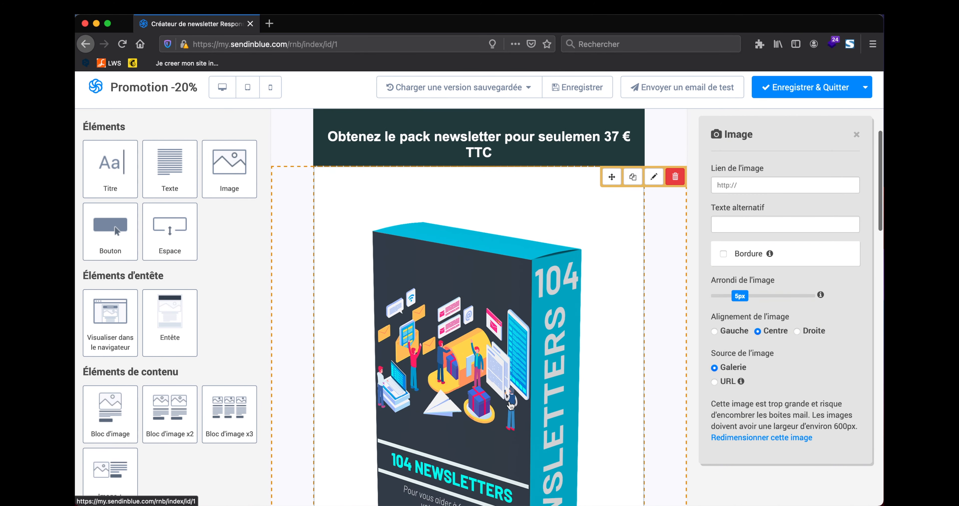
scroll(510, 405, "down", 2)
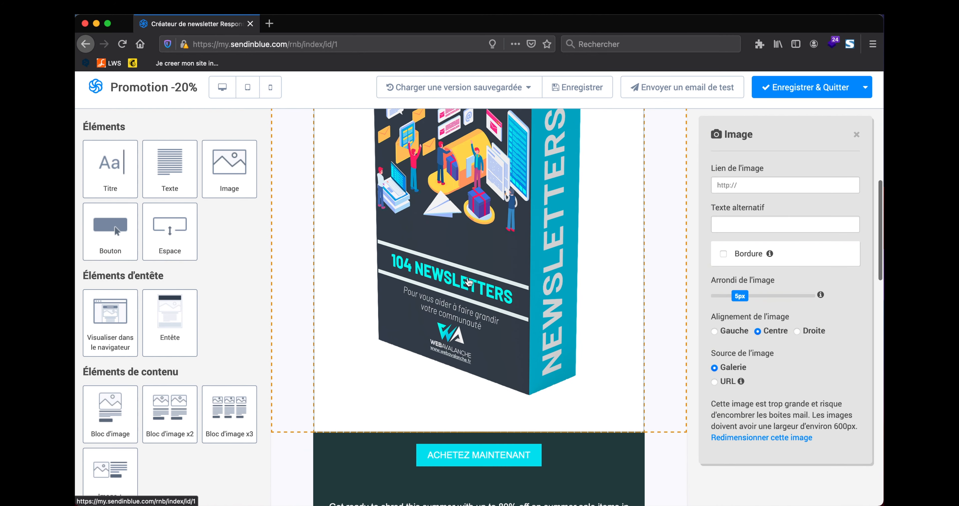
scroll(468, 283, "down", 3)
scroll(522, 302, "up", 14)
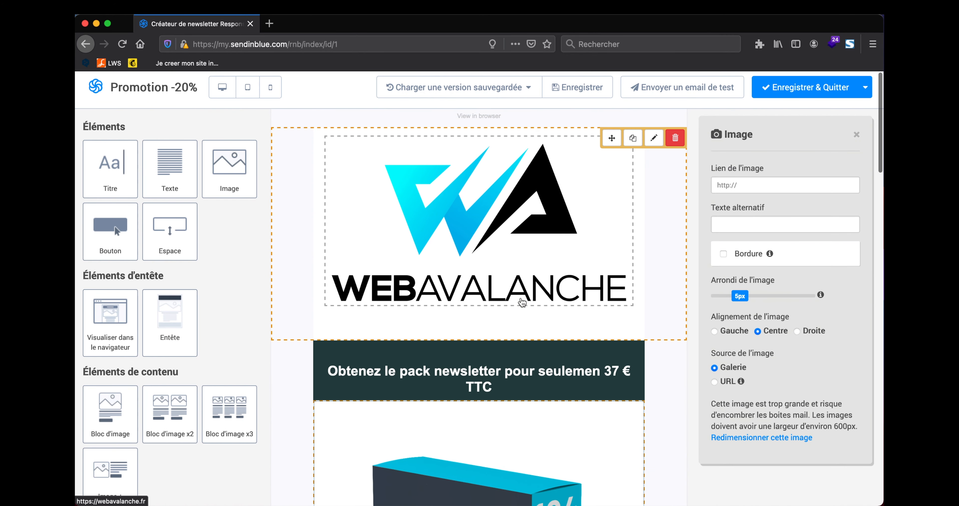
scroll(492, 234, "down", 11)
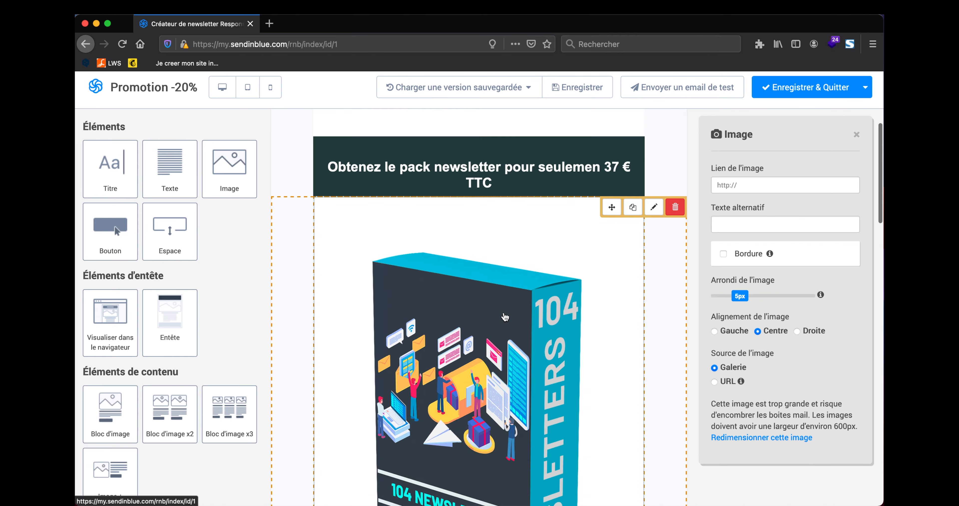
scroll(512, 269, "down", 6)
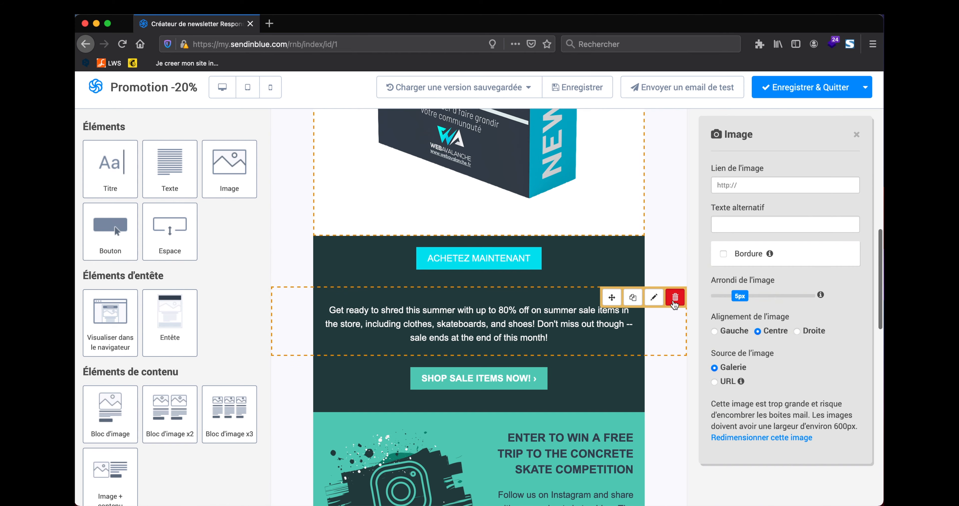
Step: Delete the summer sale text, SHOP SALE ITEMS NOW button and Instagram contest blocks
left_click(675, 297)
left_click(536, 252)
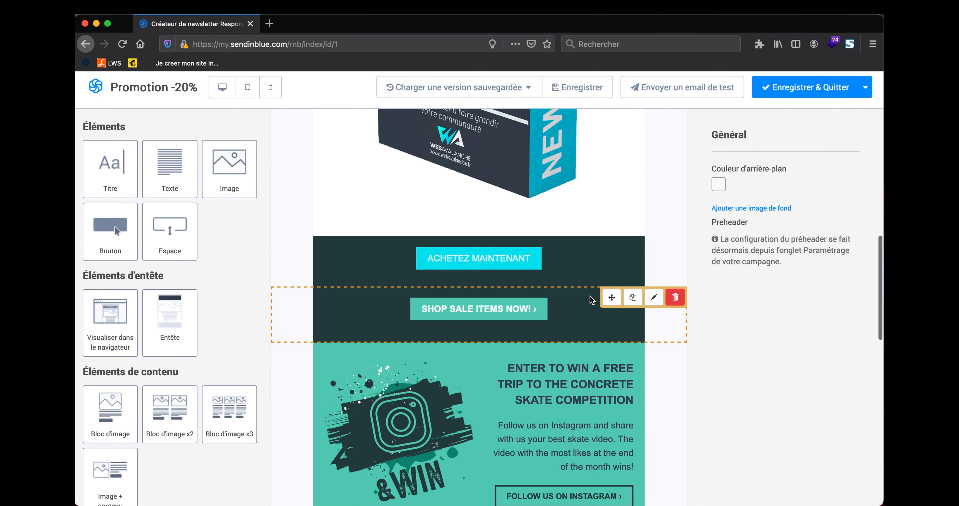
left_click(674, 297)
left_click(557, 260)
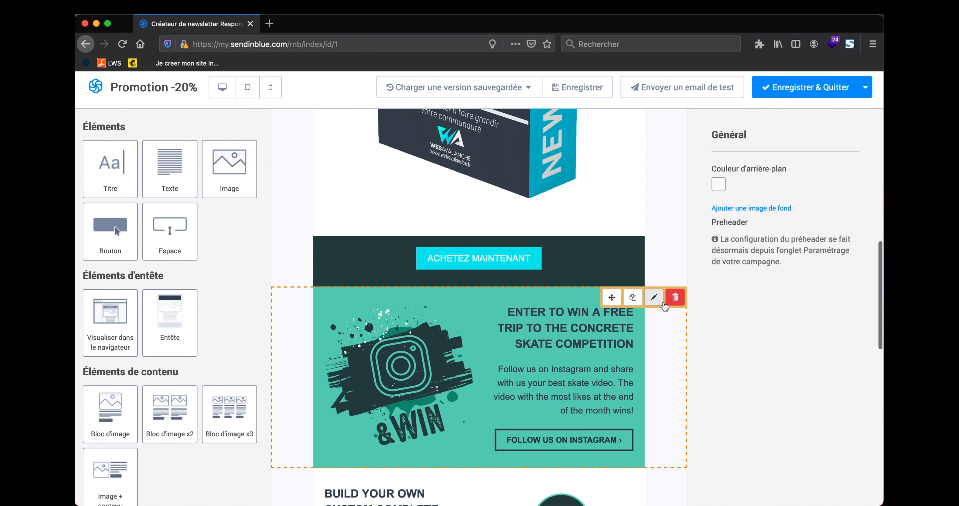
left_click(674, 297)
left_click(554, 260)
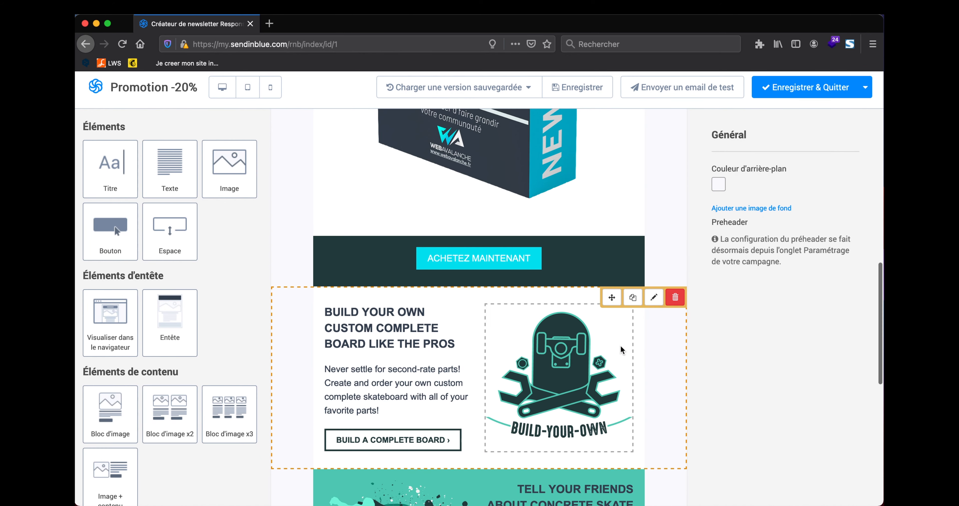
Step: Delete the BUILD YOUR OWN and TELL YOUR FRIENDS blocks, keeping the JOIN footer heading
left_click(675, 296)
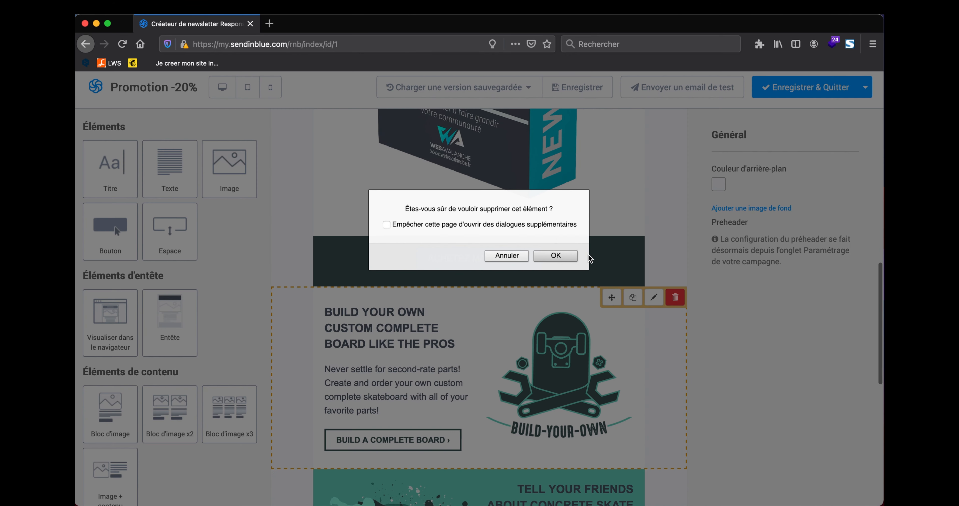
left_click(555, 256)
left_click(675, 296)
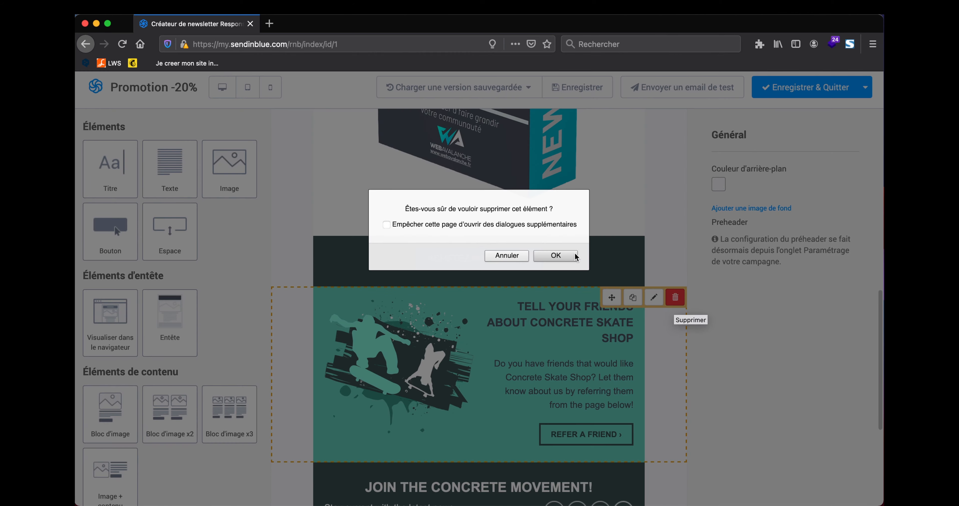
left_click(575, 256)
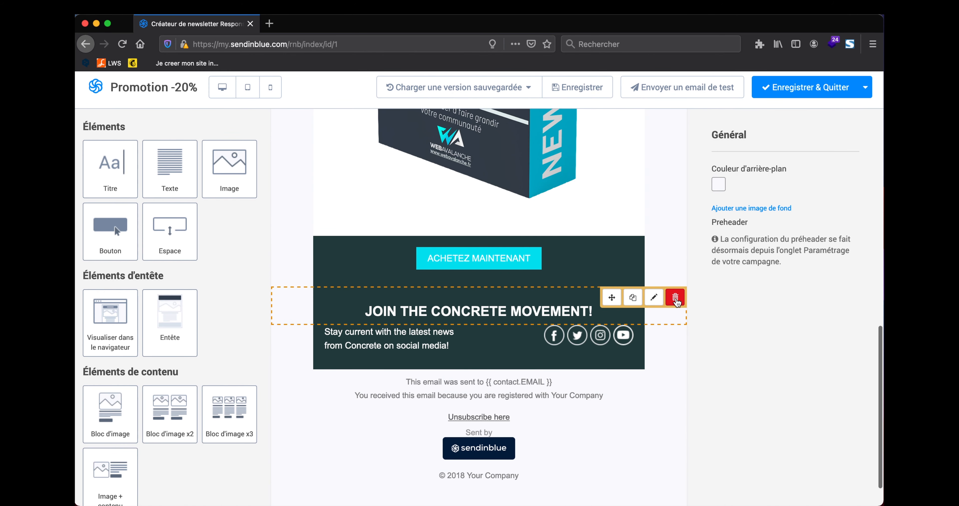
left_click(675, 297)
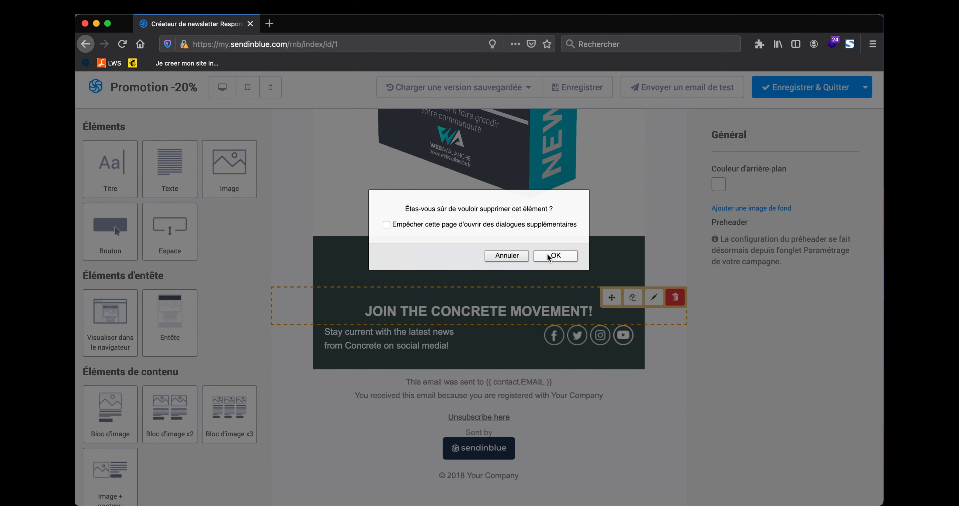
left_click(519, 255)
left_click(454, 310)
Step: Replace the footer heading text with the French 'REJOIGNEZ … SUR LES RESEAUX SOCIAUX' wording
key("ctrl+a")
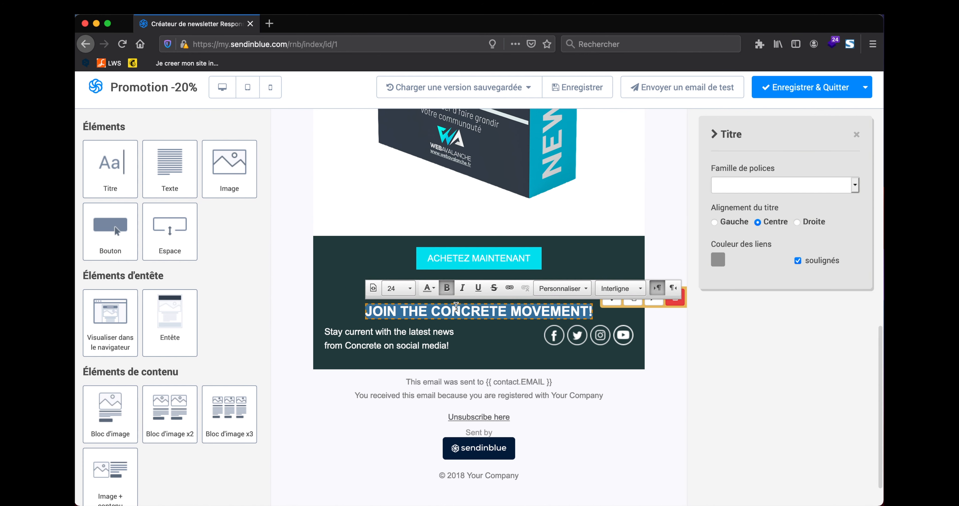
key("BackSpace")
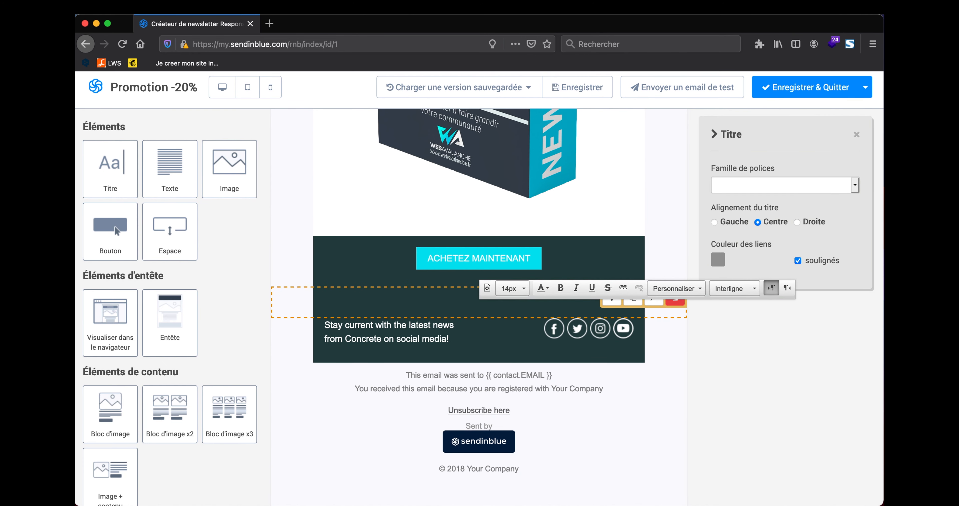
key("ctrl+z")
key("Return")
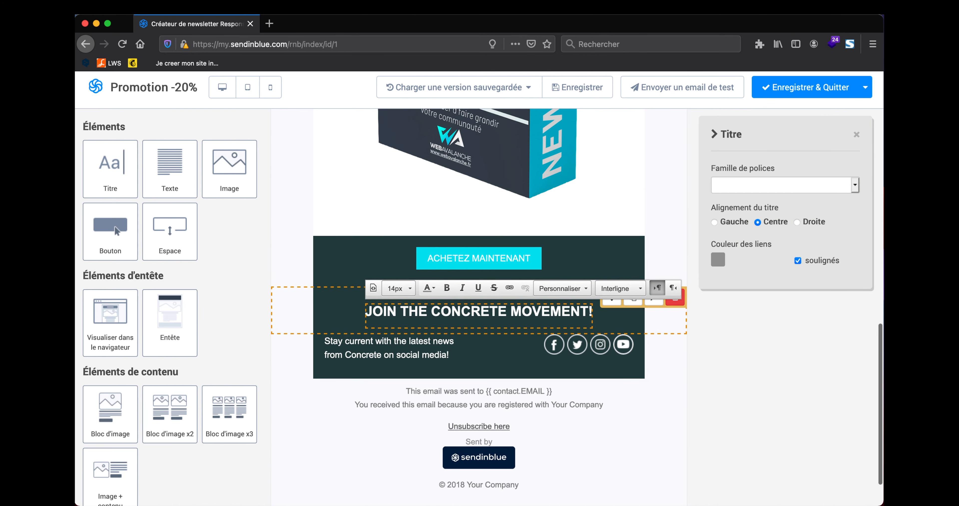
type("REJOI")
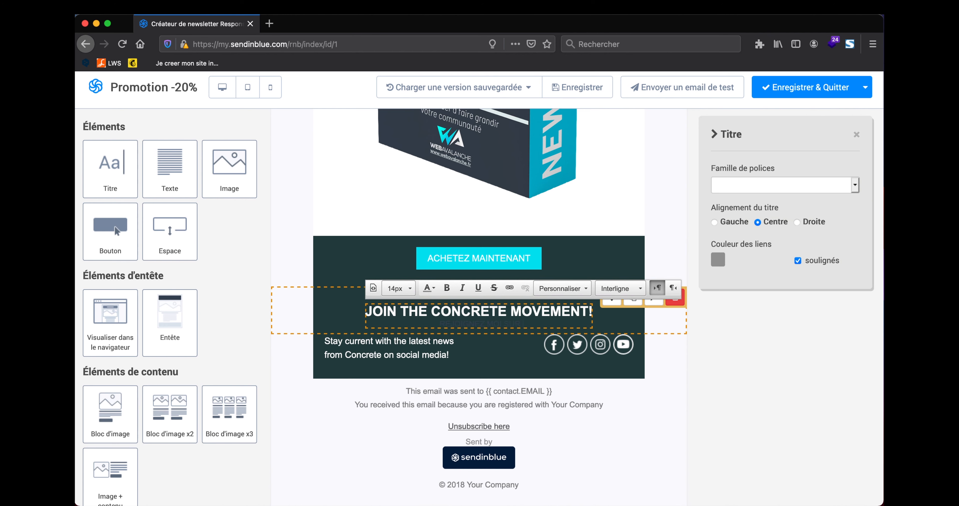
type("GNEZ MOI SUR")
key("ctrl+a")
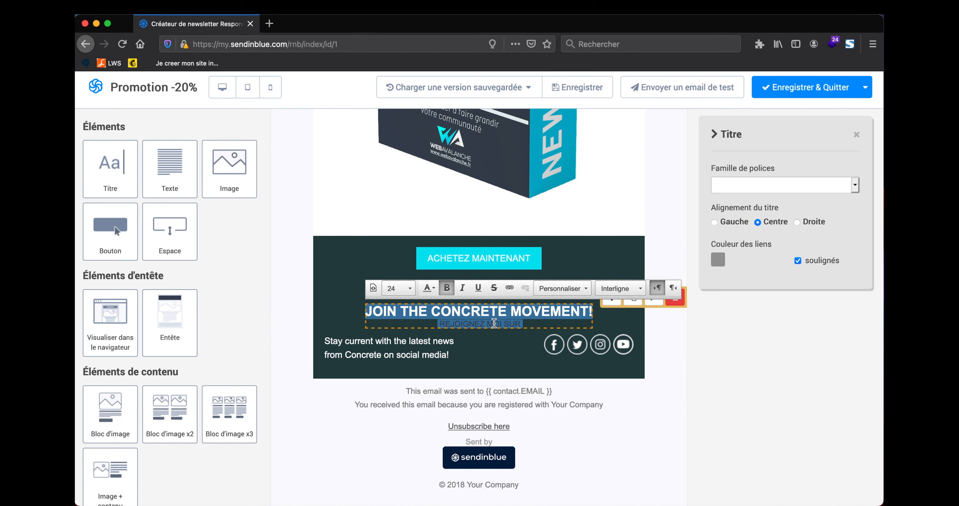
key("BackSpace")
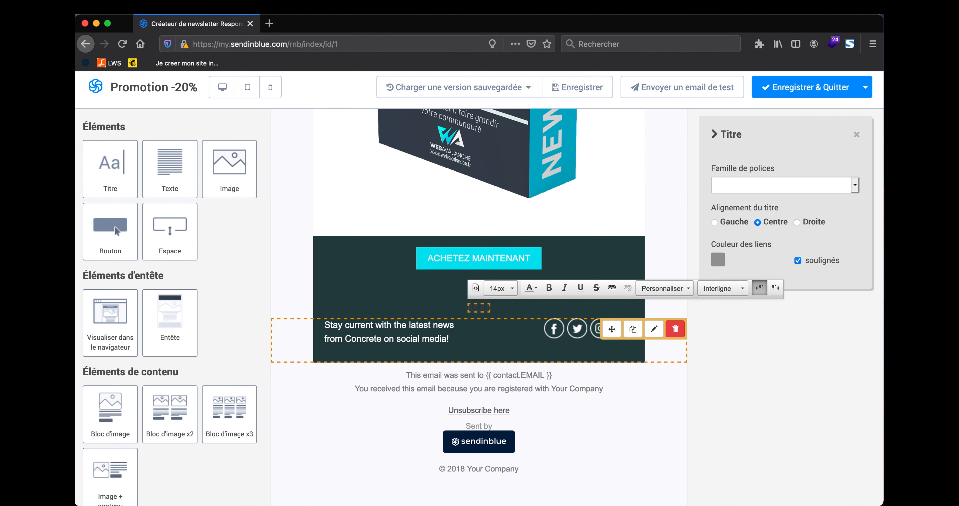
type("REJOIGNEZ NOUS SUR")
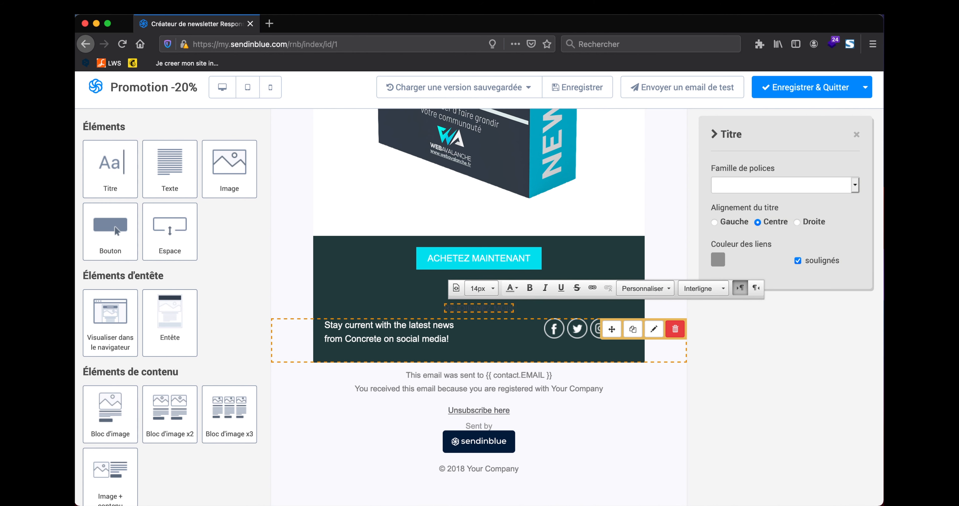
type(" LES RE")
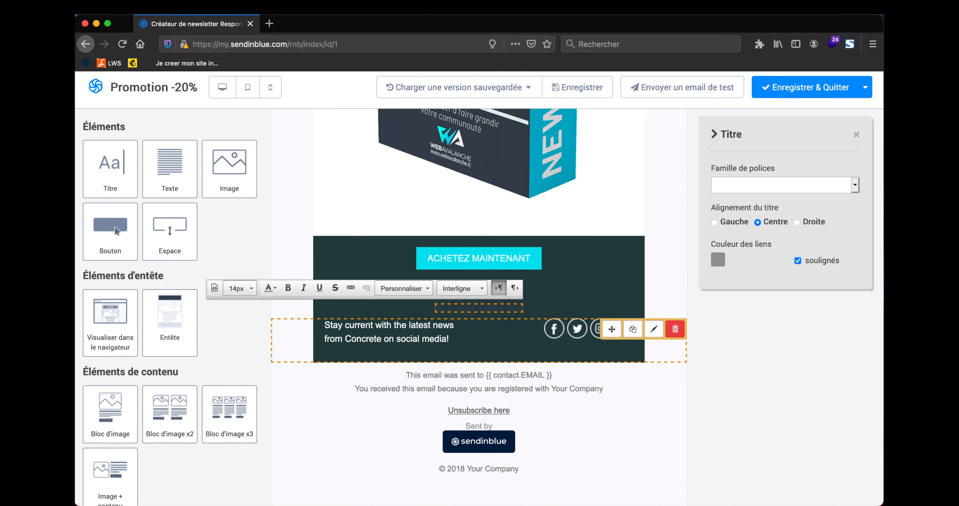
type("SEAUX SOCIAUX")
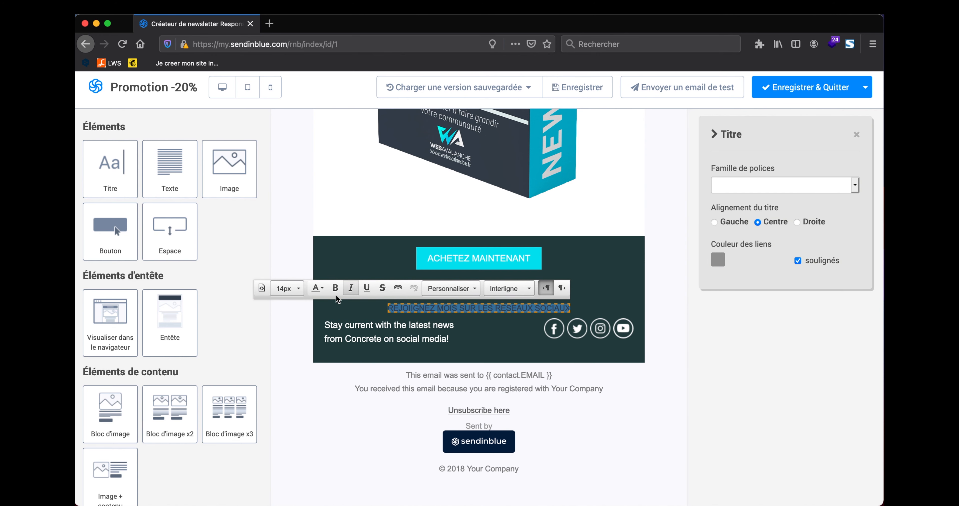
Step: Format the footer heading at size 22, white and bold
left_click(288, 288)
scroll(300, 383, "down", 3)
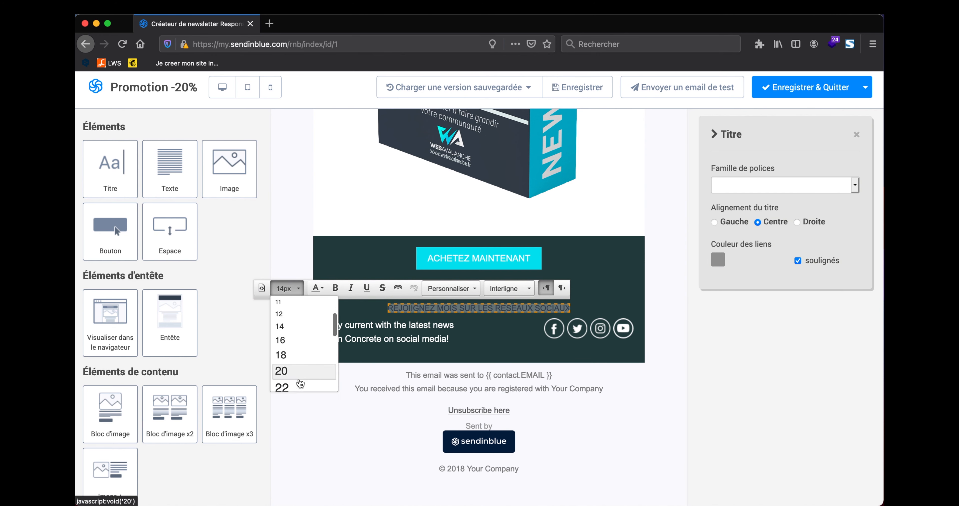
left_click(300, 381)
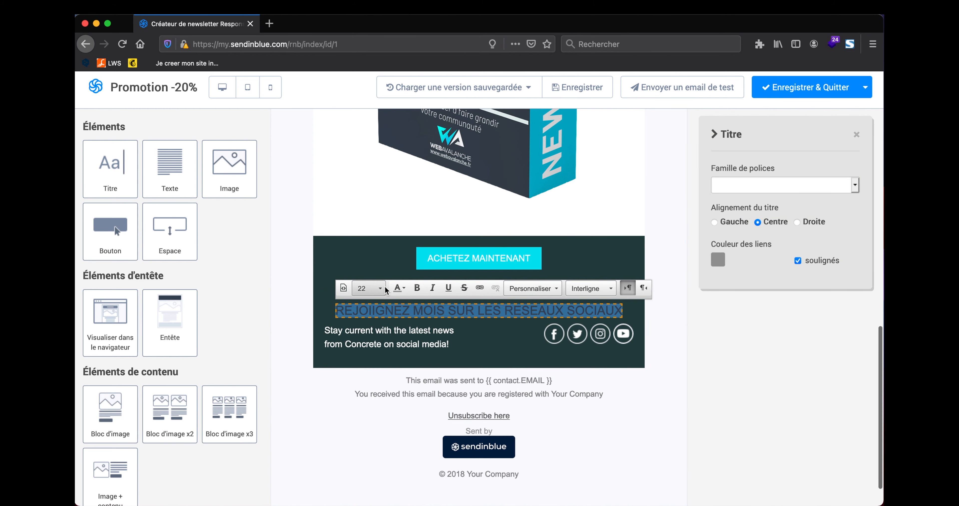
left_click(406, 294)
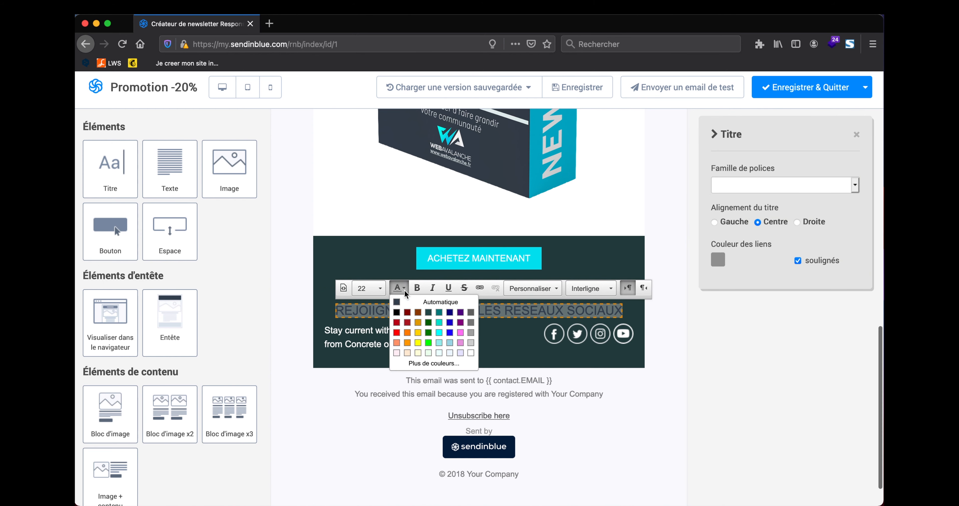
left_click(470, 347)
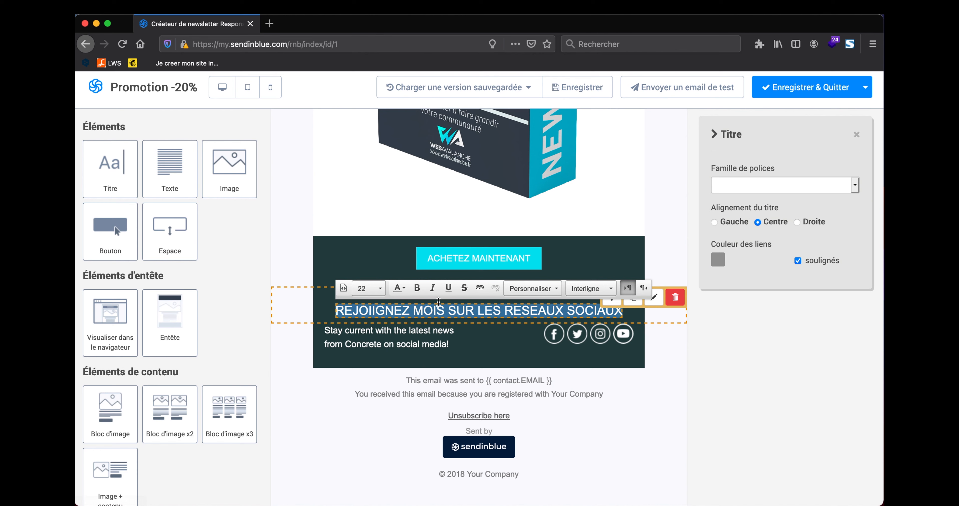
left_click(417, 288)
Step: Fix the typos REJOIIGNEZ and MOIS so the heading reads 'REJOIGNEZ MOI'
left_click(373, 314)
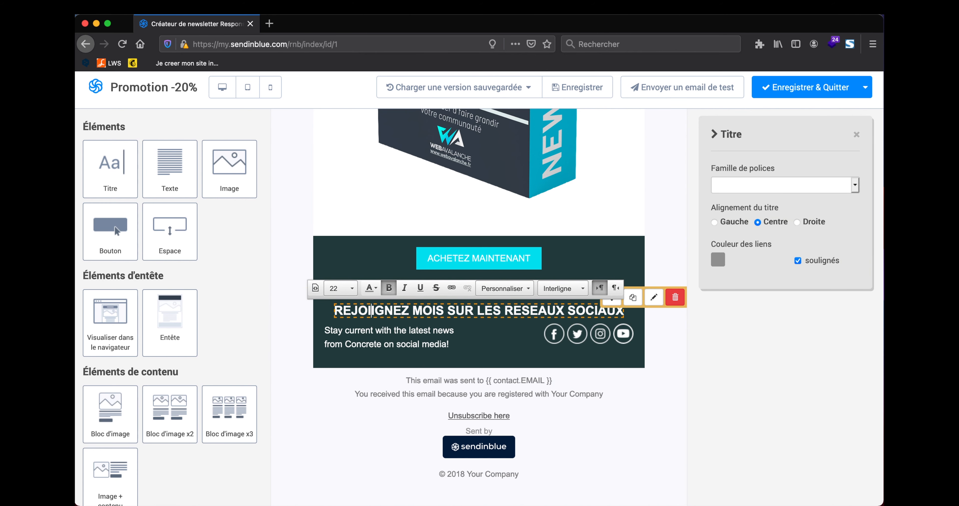
key("BackSpace")
left_click(439, 308)
key("BackSpace")
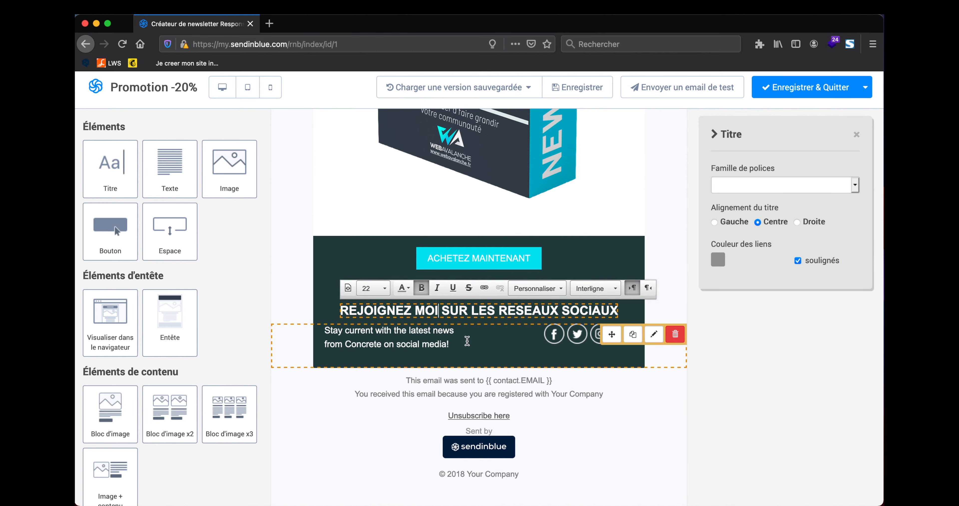
left_click(448, 336)
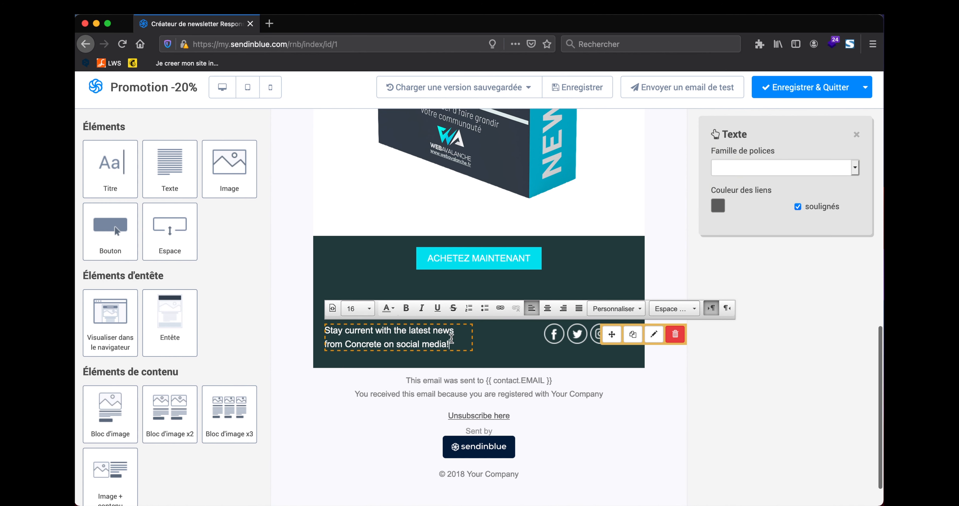
Step: Delete the Stay current text and set the social block's text placement to Haut above centred icons
key("super+a")
key("BackSpace")
left_click(558, 330)
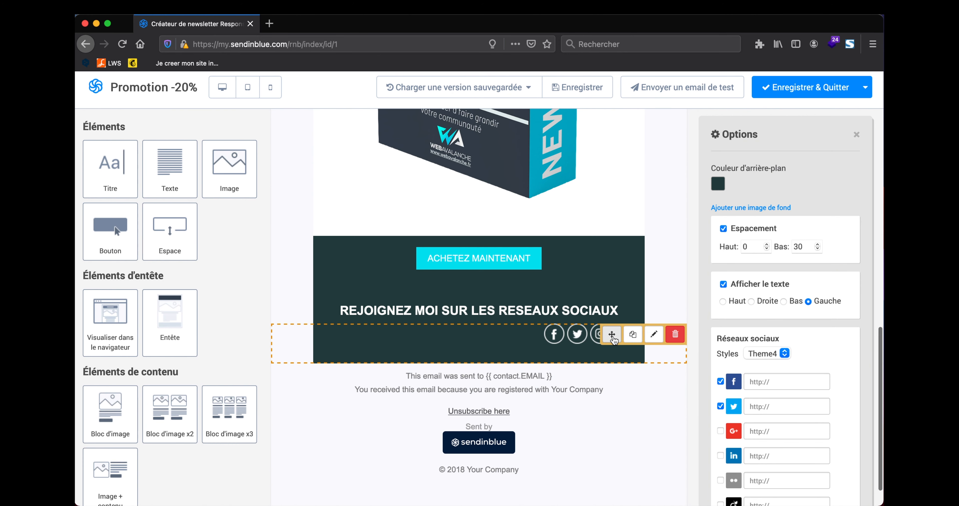
left_click_drag(612, 335, 546, 350)
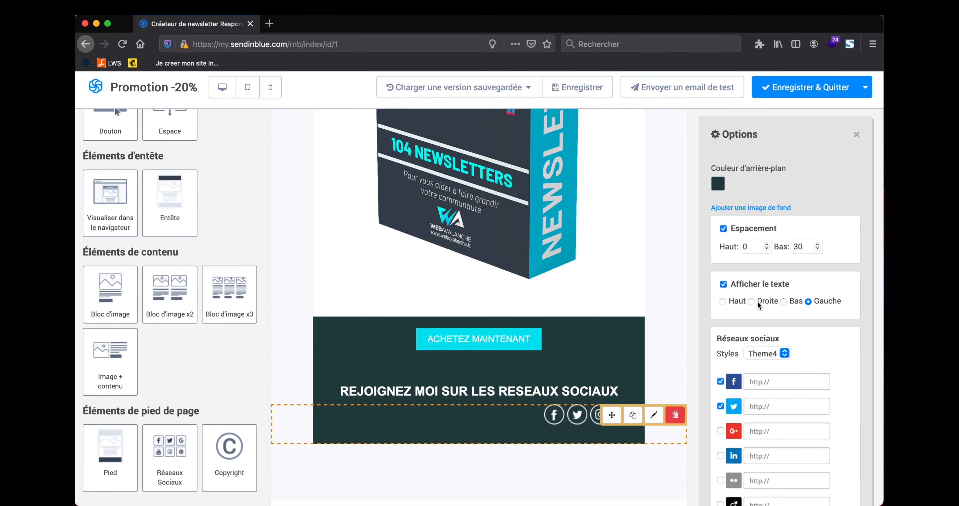
left_click(722, 301)
scroll(491, 408, "down", 1)
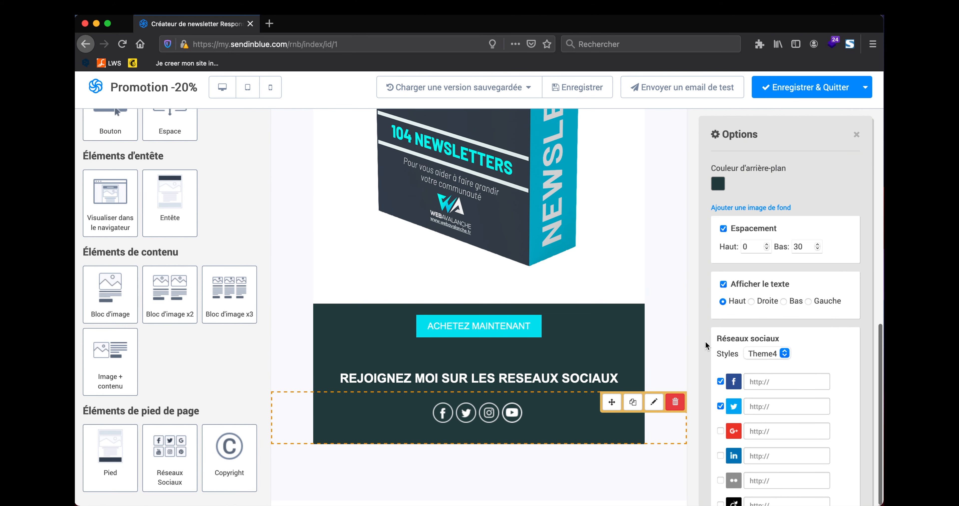
scroll(720, 372, "down", 2)
scroll(725, 374, "down", 2)
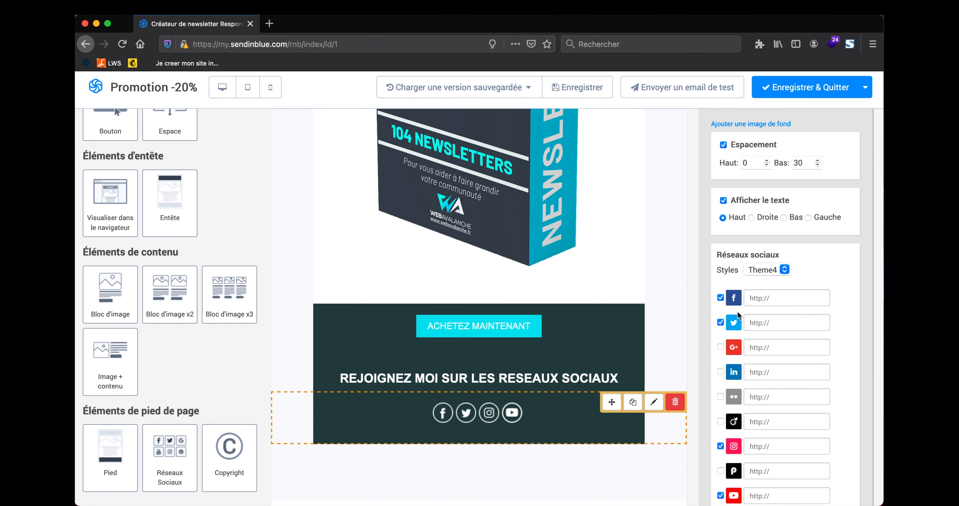
left_click(759, 300)
left_click(760, 323)
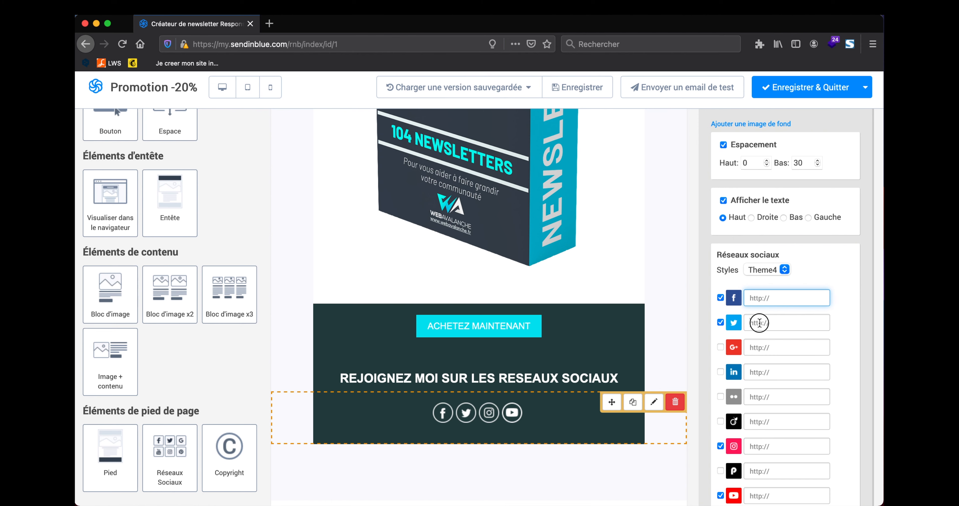
left_click(758, 349)
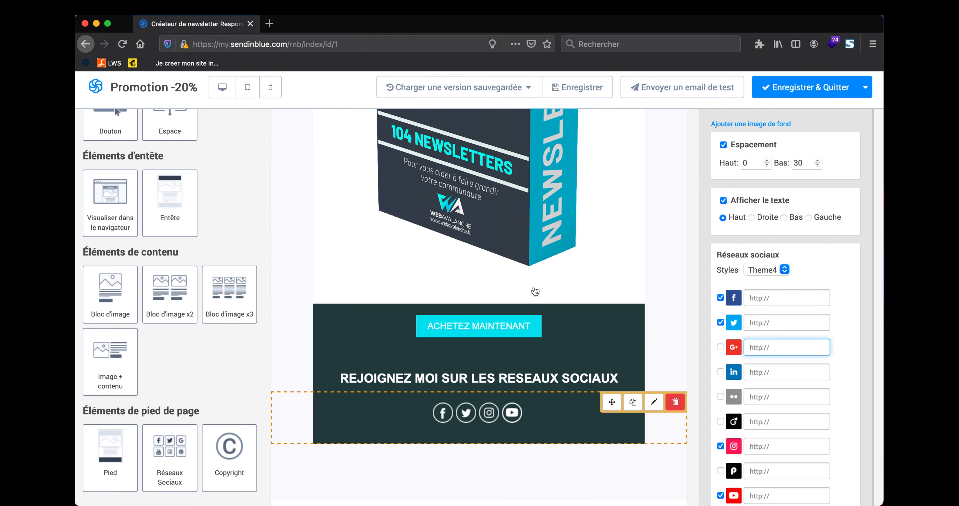
key("super+Tab")
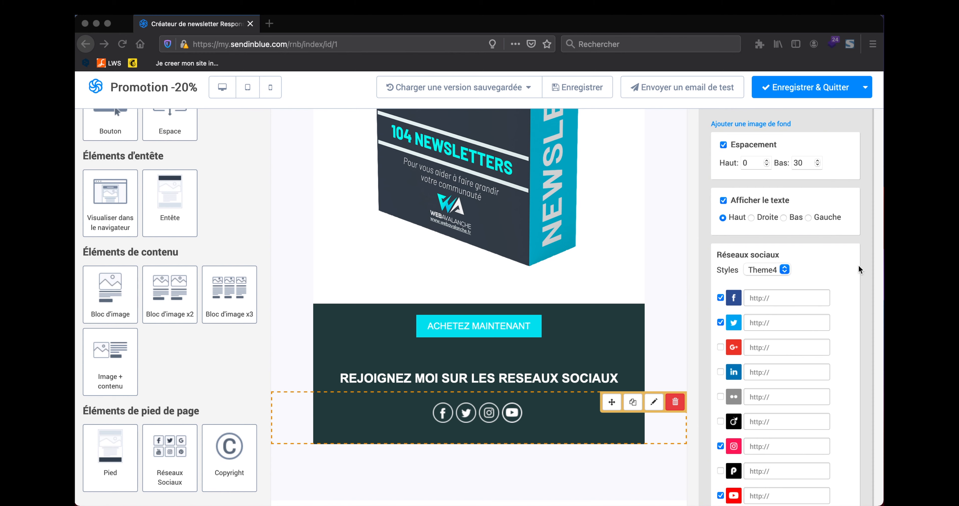
key("super+Tab")
left_click(779, 297)
type("http://webavalanche.fr/")
left_click(761, 324)
type("http://webavalanche.fr/")
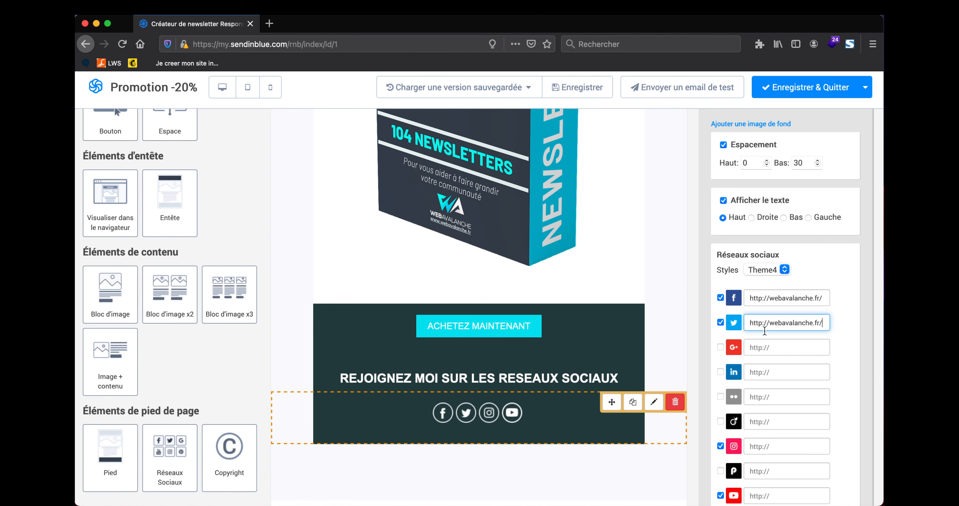
left_click(765, 447)
type("http://webavalanche.fr/")
scroll(765, 446, "down", 5)
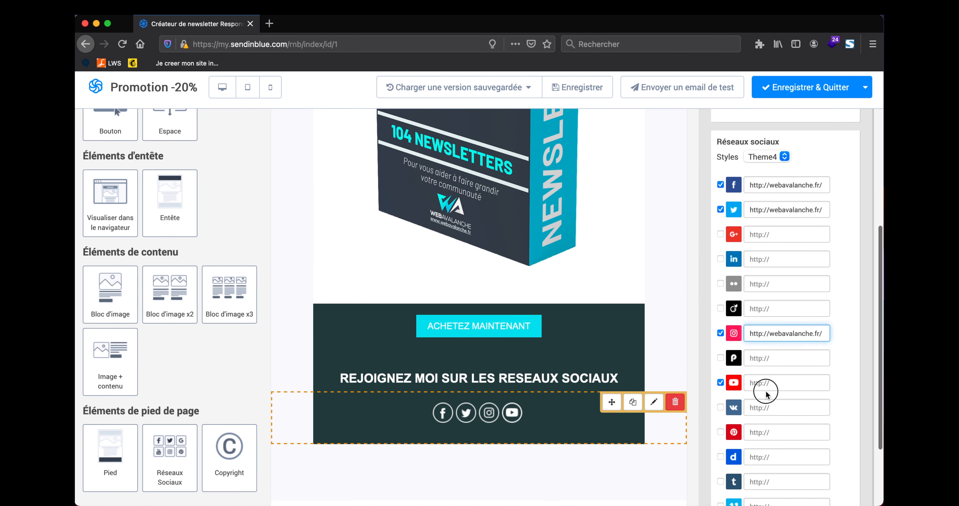
left_click(767, 383)
type("http://webavalanche.fr/")
scroll(767, 385, "down", 2)
scroll(768, 385, "up", 7)
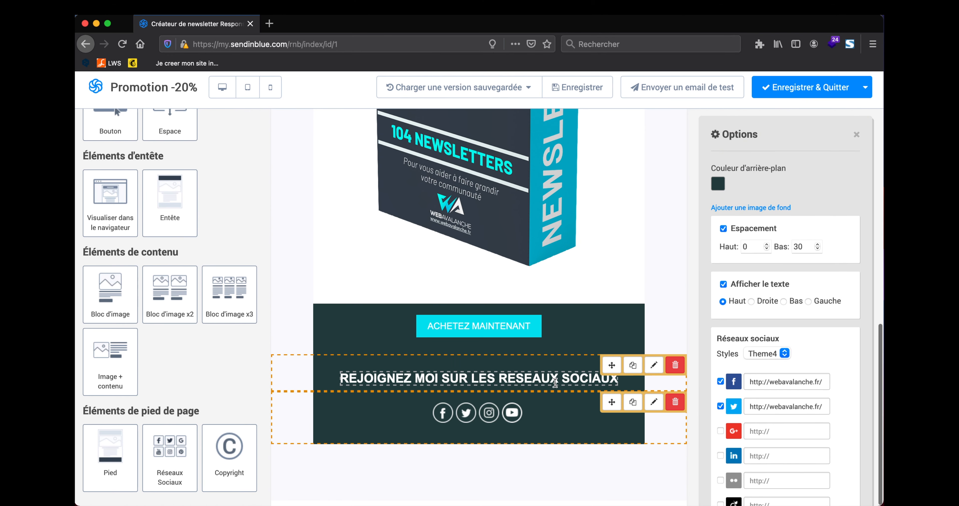
scroll(732, 337, "down", 5)
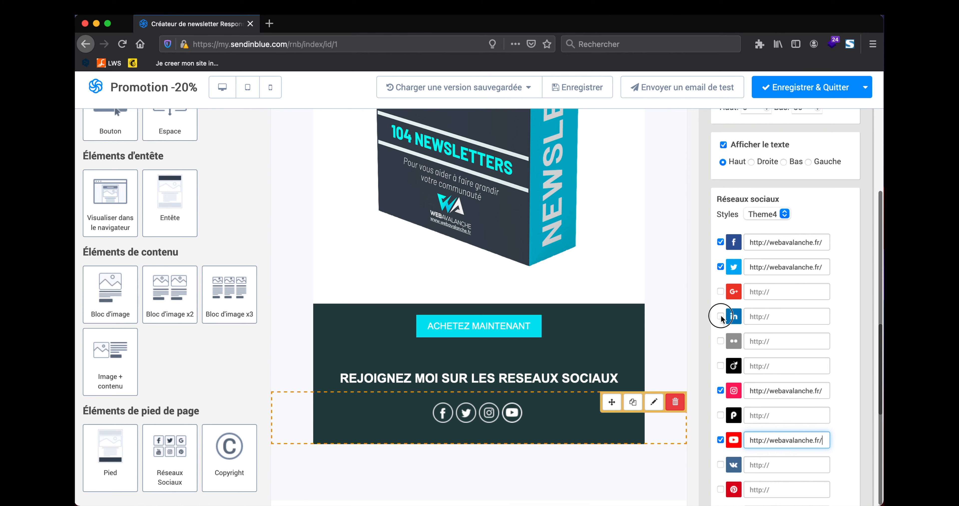
left_click(720, 316)
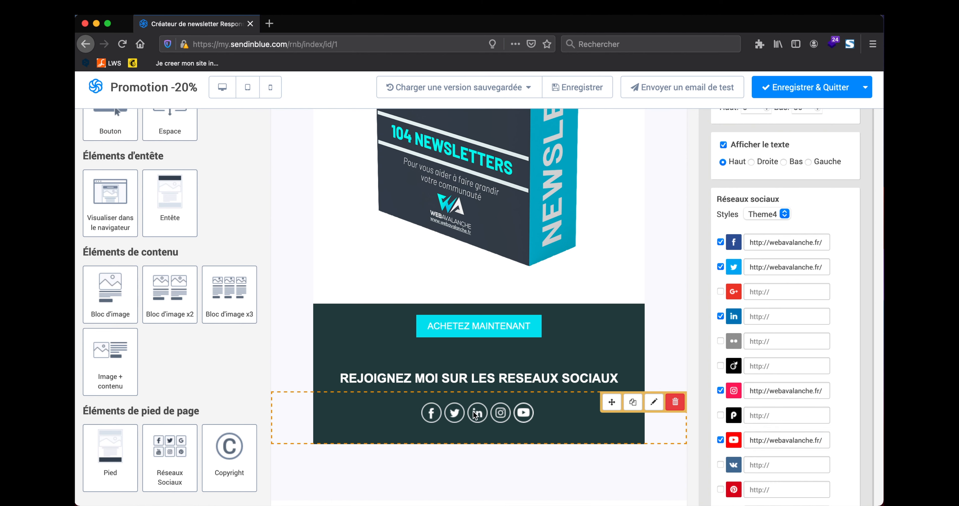
left_click(775, 317)
type("http://webavalanche.fr/")
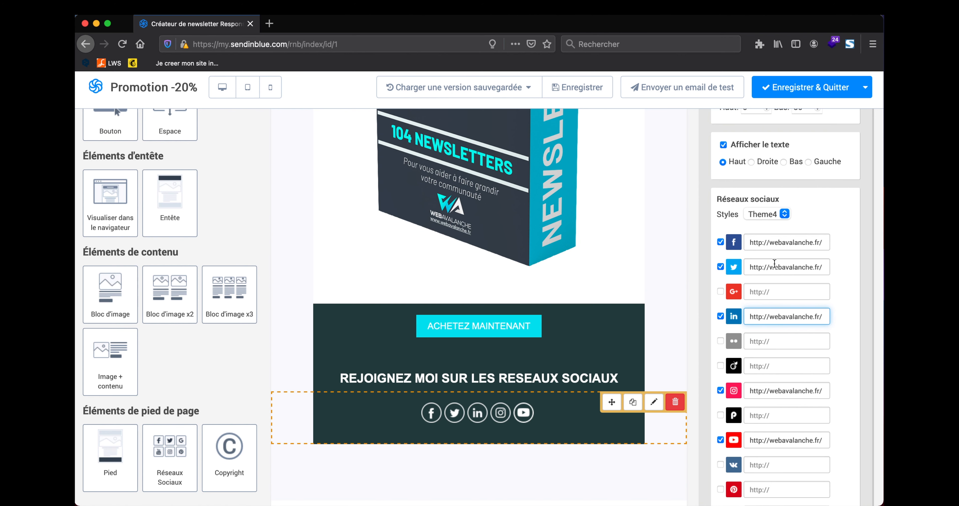
mouse_move(681, 337)
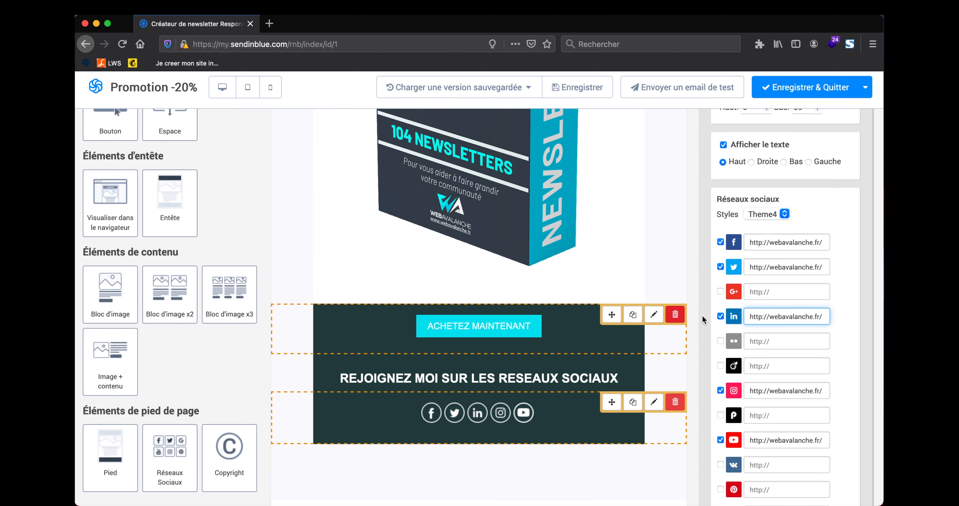
Step: Add a text block under the 37 € TTC headline reading 'LALALALALALALLA'
scroll(499, 311, "up", 10)
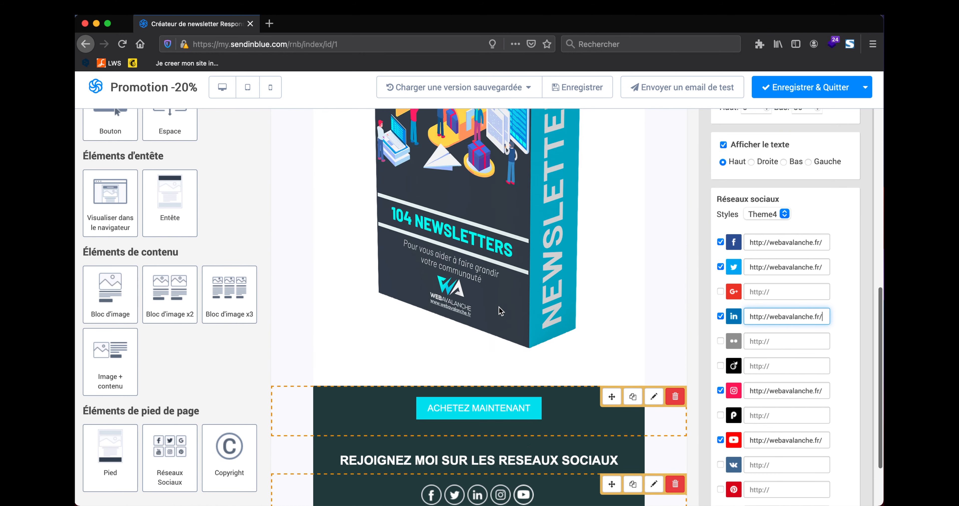
scroll(471, 338, "down", 1)
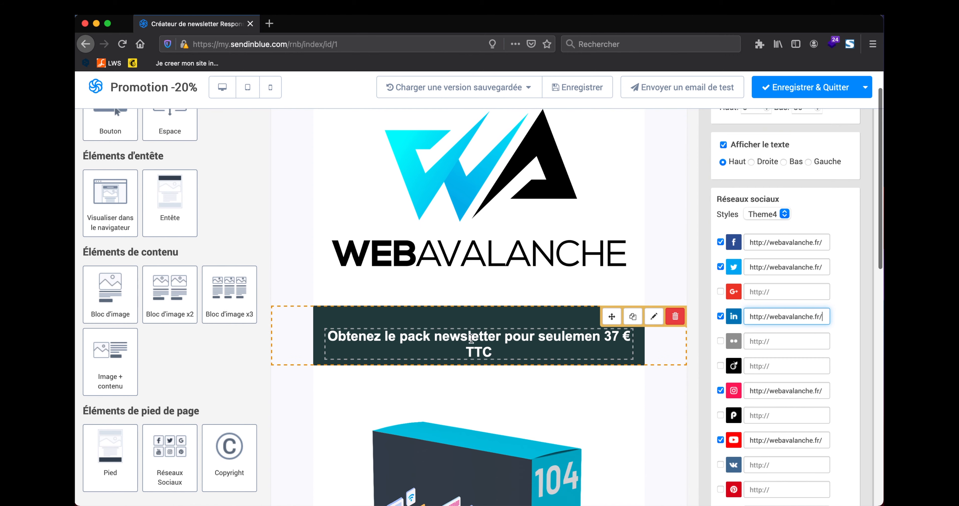
scroll(170, 290, "up", 5)
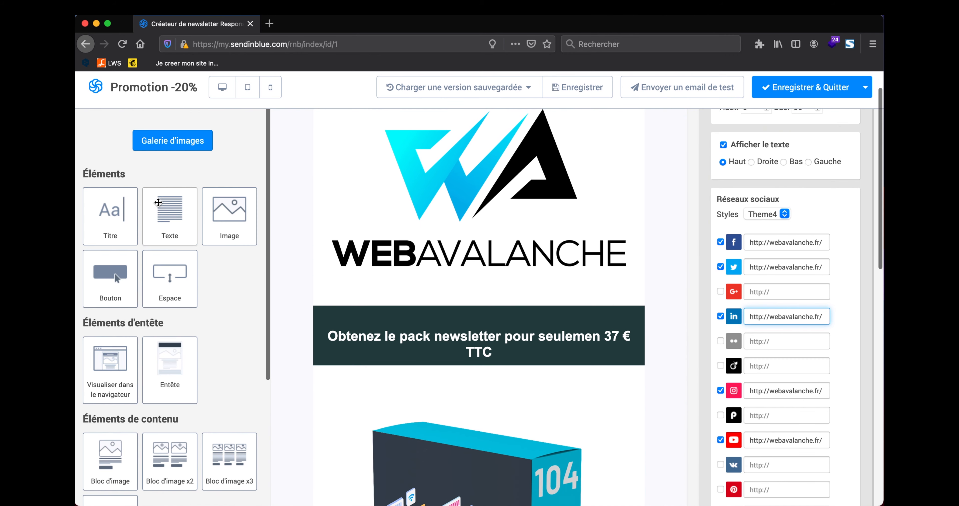
left_click_drag(174, 209, 403, 407)
left_click(412, 400)
key("super+a")
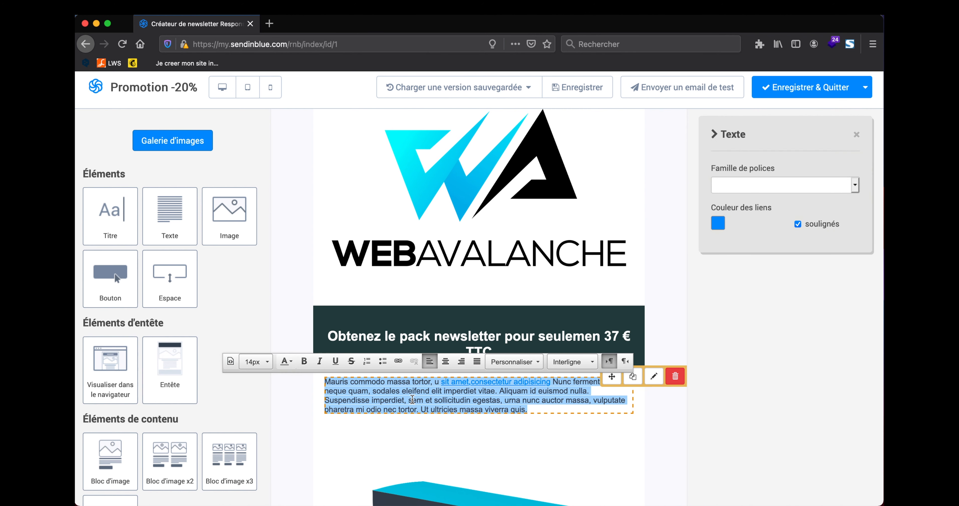
type("LALALALALALALLA")
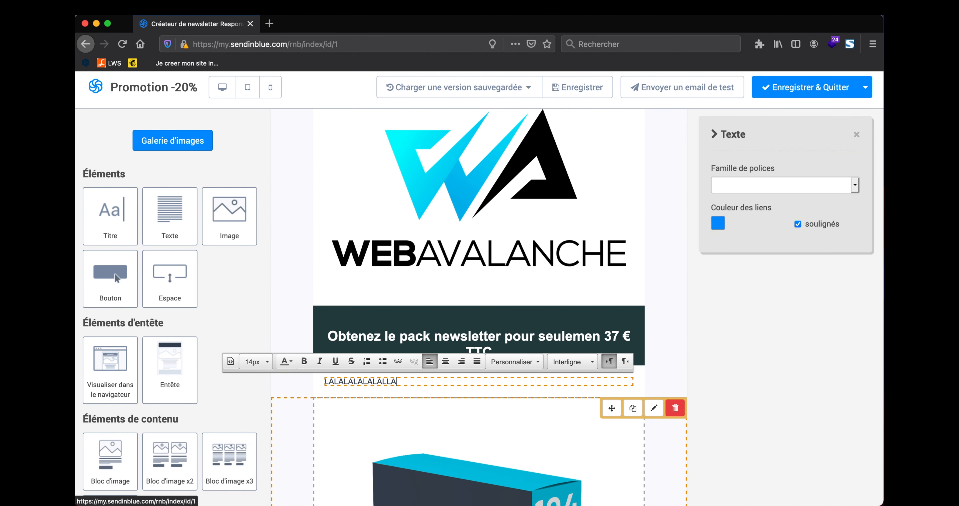
left_click(704, 309)
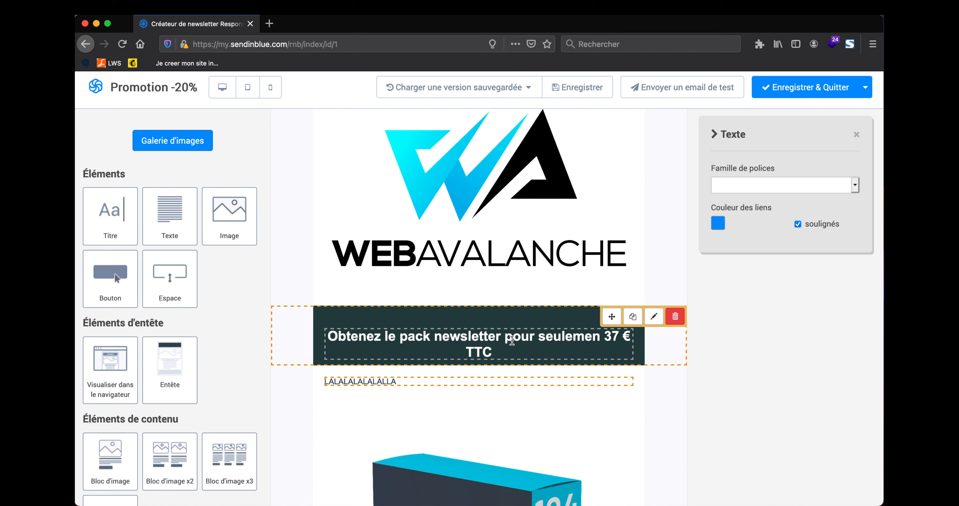
scroll(512, 343, "down", 4)
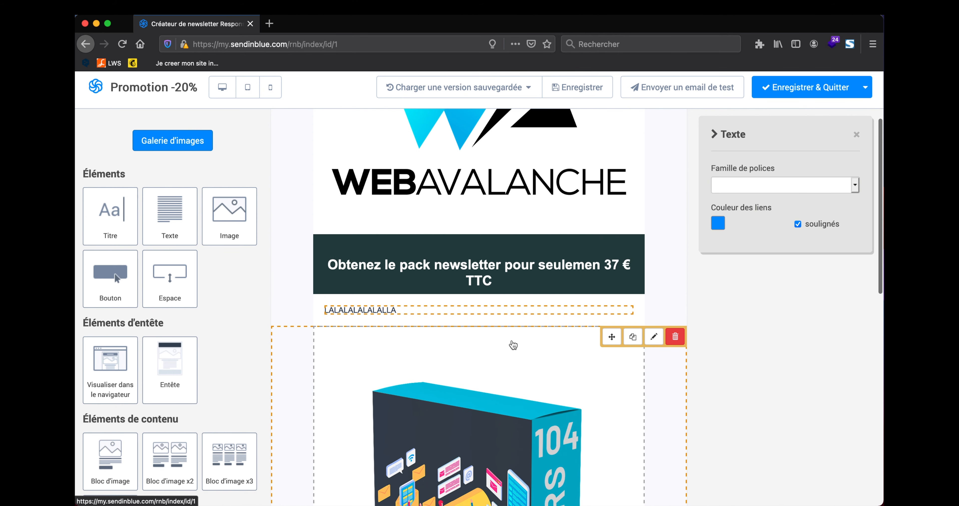
scroll(513, 345, "up", 2)
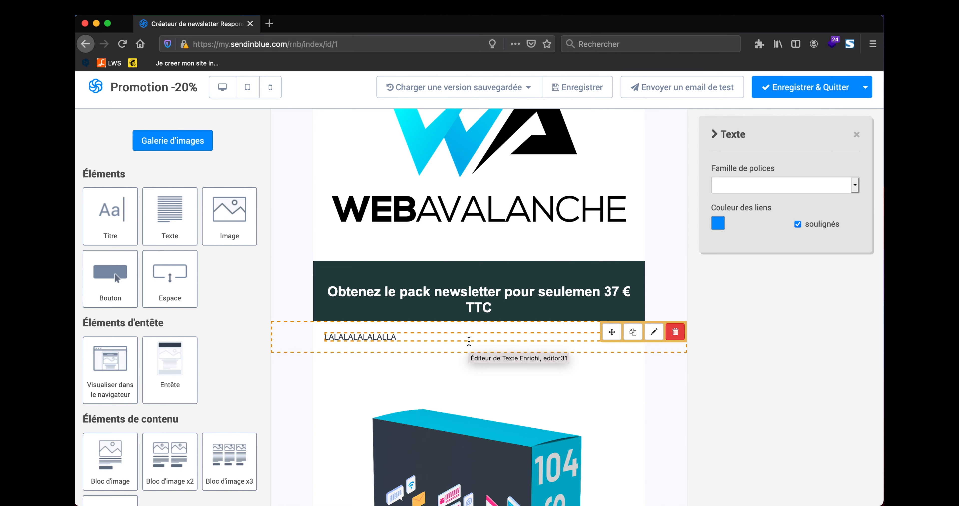
scroll(504, 322, "up", 2)
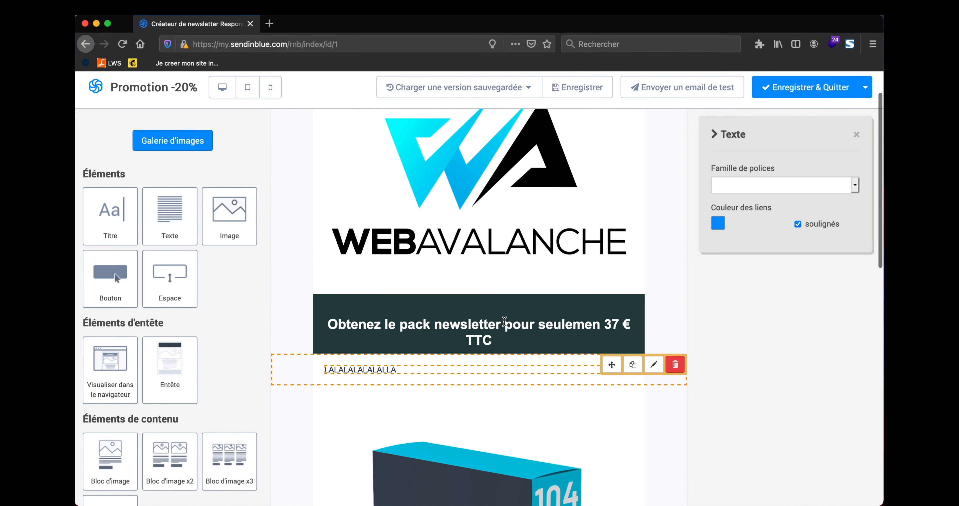
scroll(503, 320, "up", 3)
Step: Close the Texte panel and review the email down to the unsubscribe footer block
left_click(856, 134)
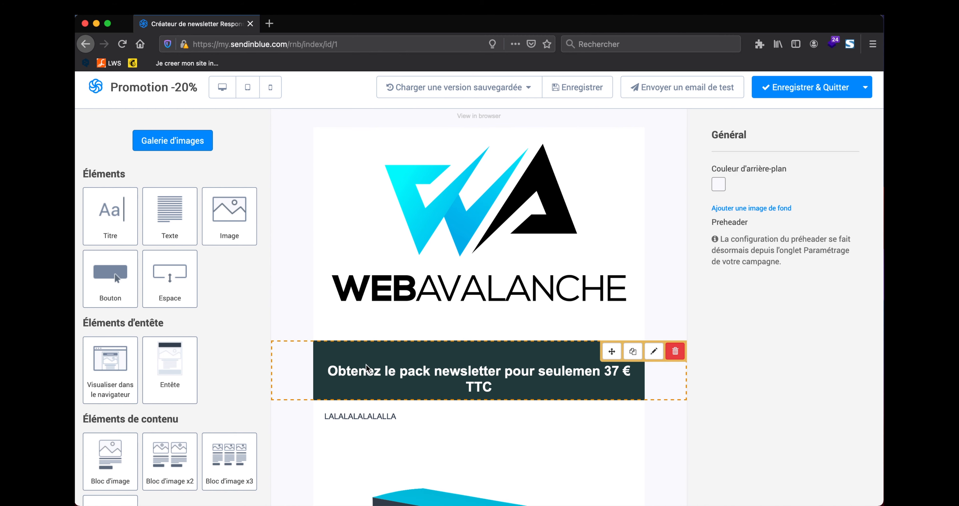
scroll(397, 401, "down", 10)
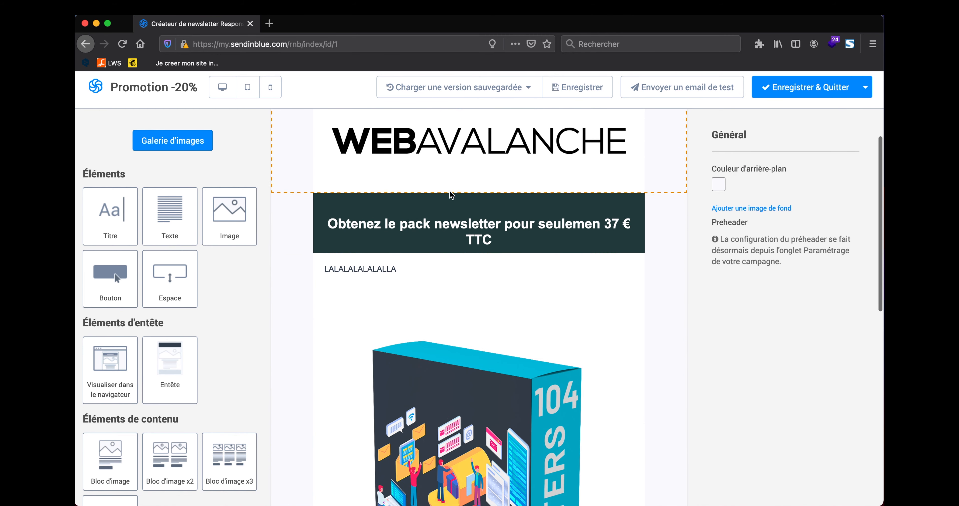
scroll(441, 271, "down", 20)
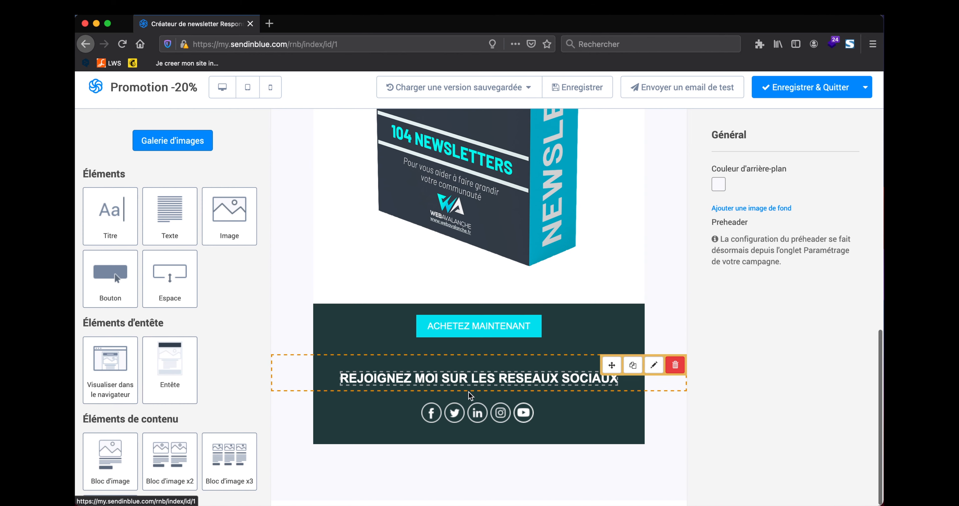
scroll(112, 271, "down", 3)
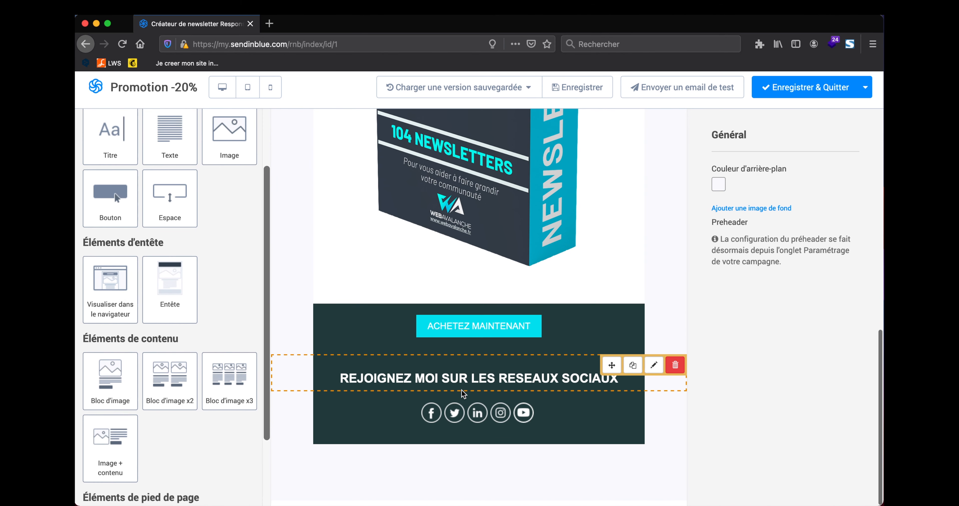
scroll(456, 423, "up", 2)
scroll(456, 424, "down", 2)
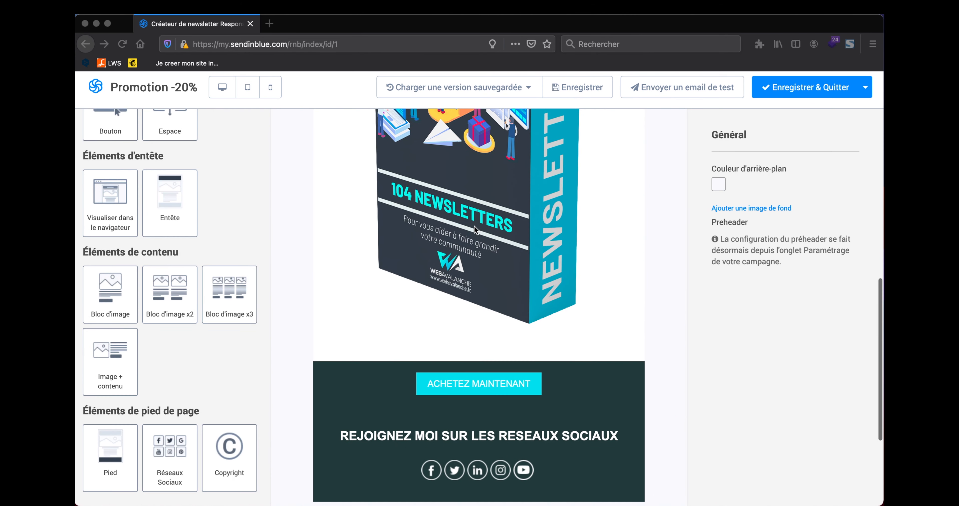
scroll(474, 226, "down", 5)
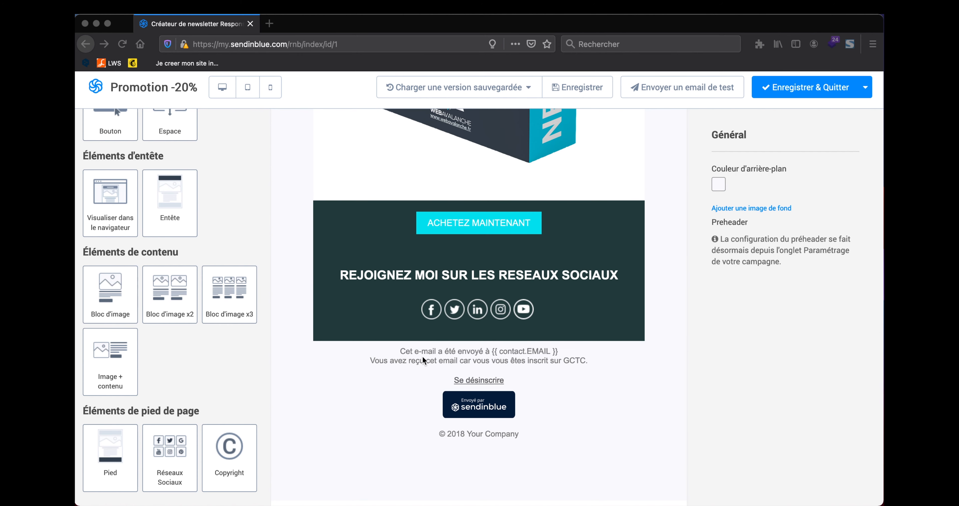
left_click(429, 352)
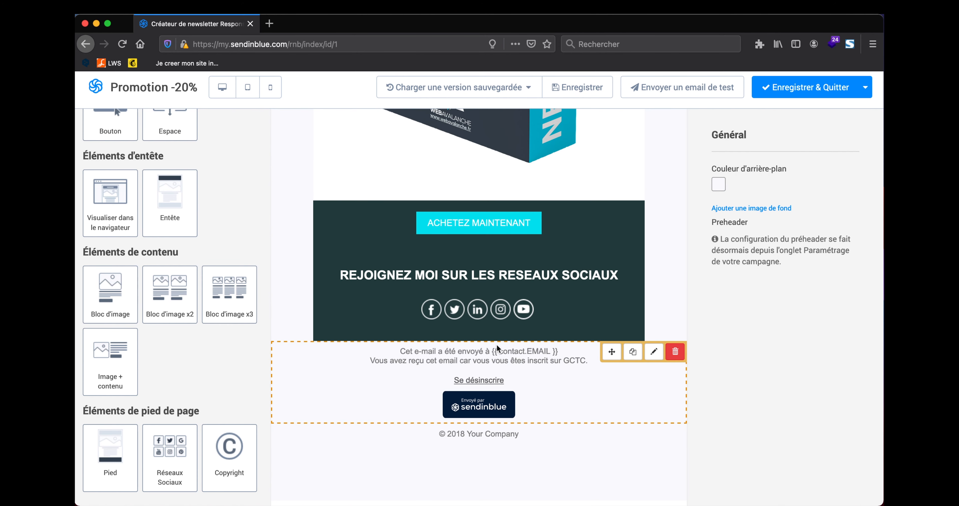
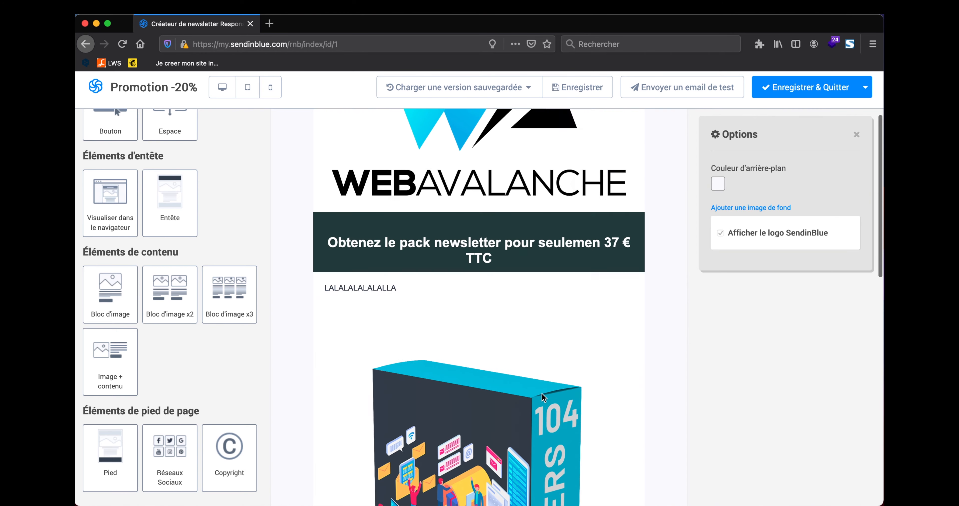
Step: Scroll the Promotion -20% newsletter to review the logo, price banner, text and product image
scroll(504, 366, "up", 3)
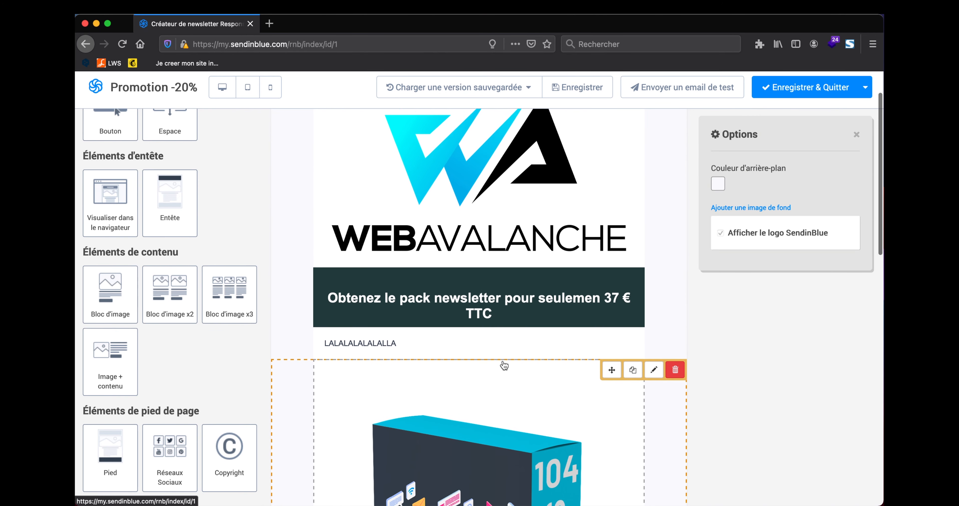
scroll(543, 336, "down", 6)
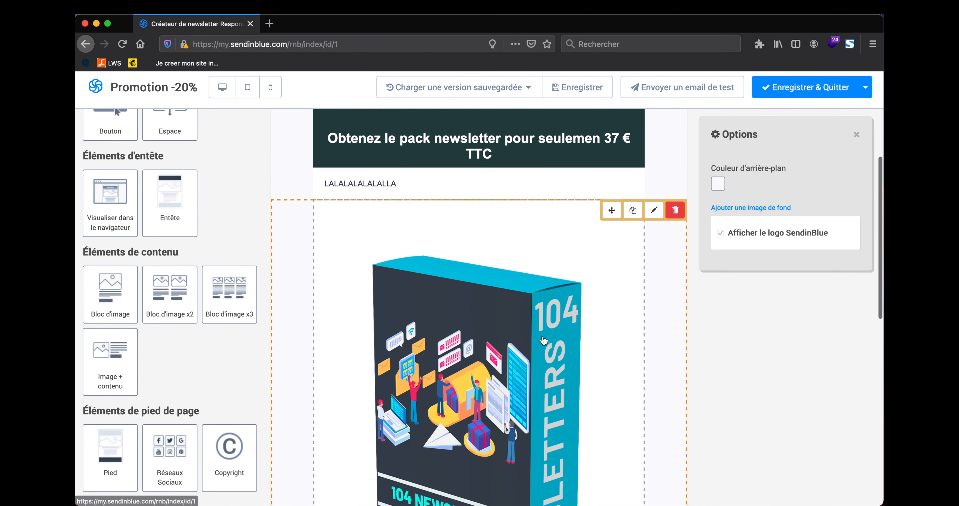
scroll(542, 336, "up", 6)
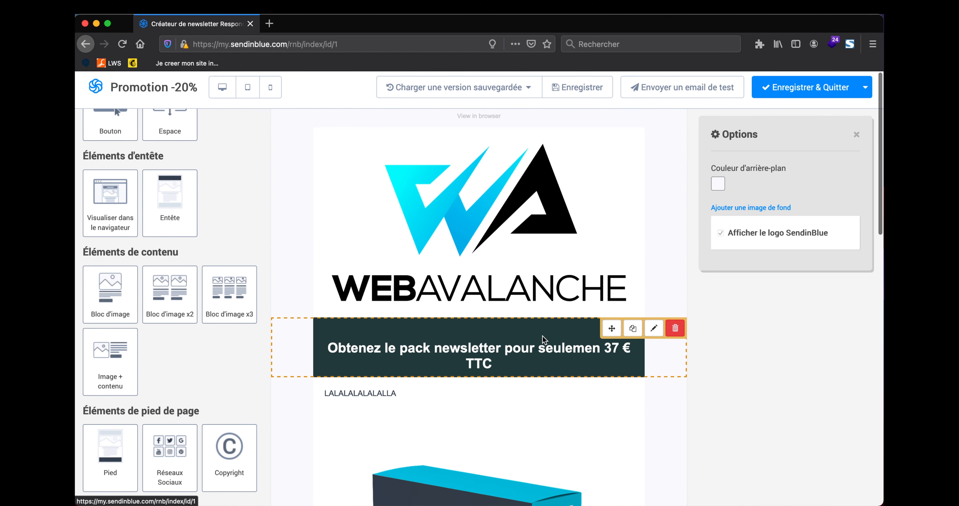
Step: Resize the WEBAVALANCHE logo to 300 px wide (300×166) and save it
left_click(532, 228)
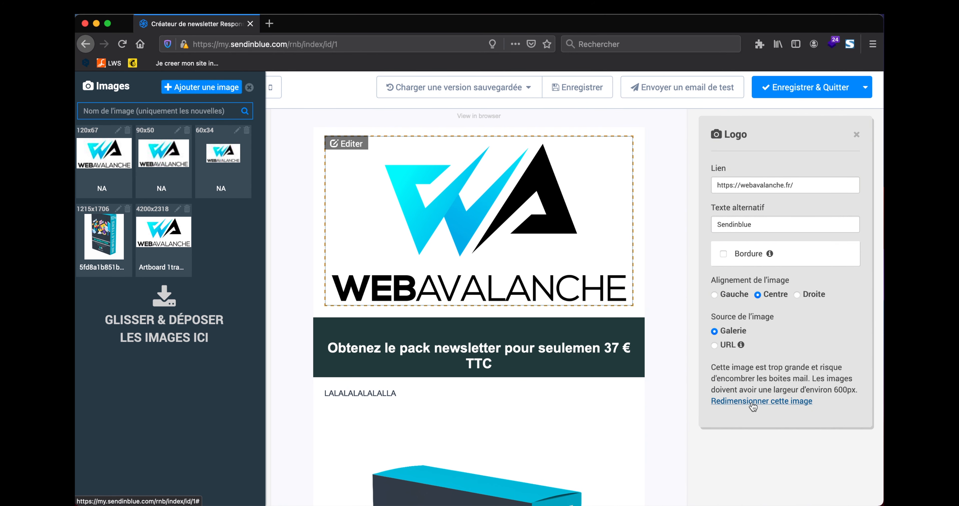
left_click(756, 406)
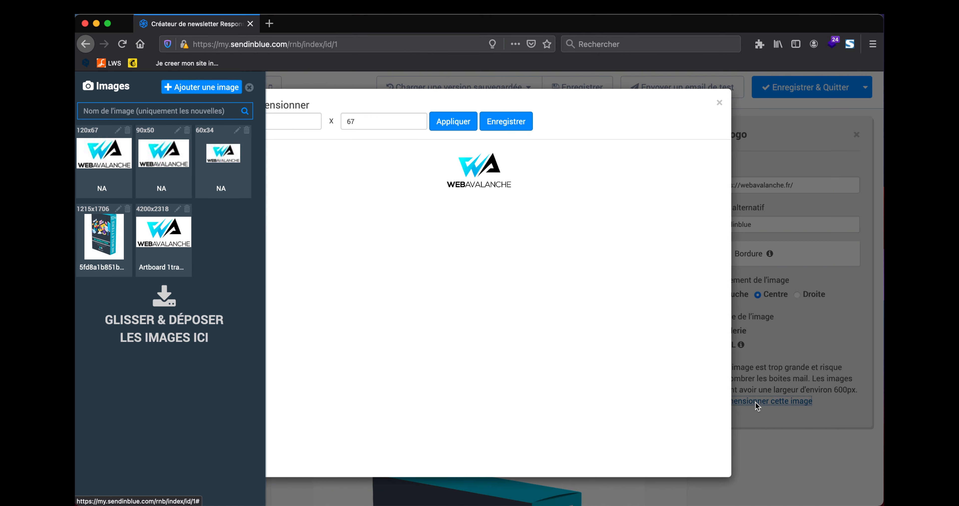
left_click_drag(263, 122, 228, 122)
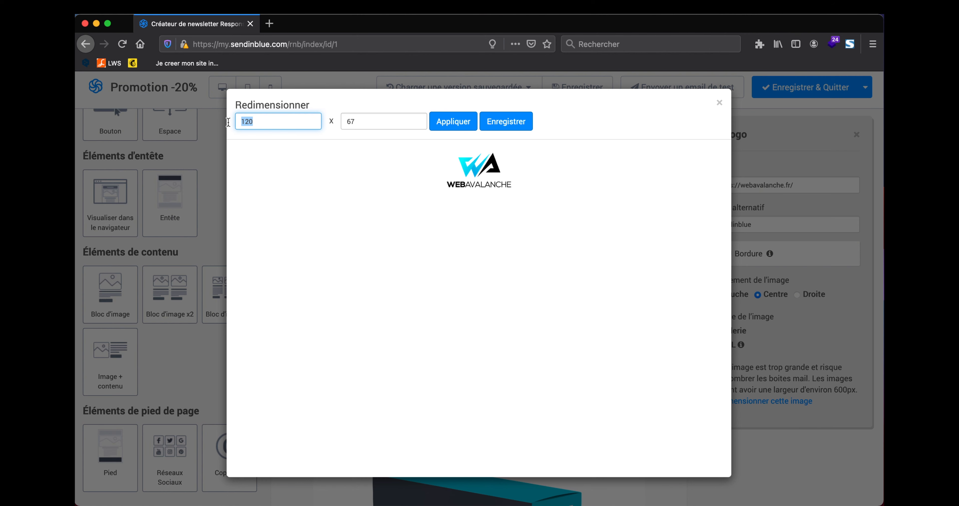
type("300")
left_click(455, 125)
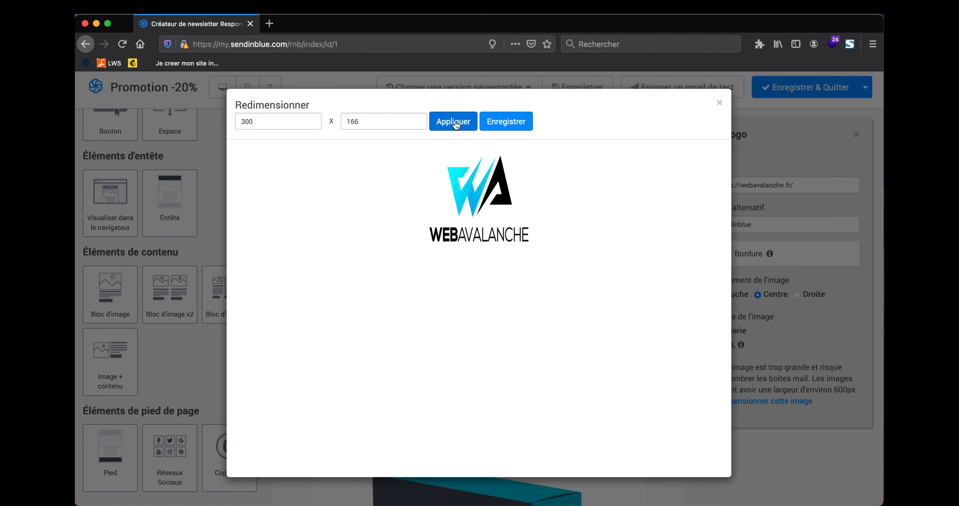
left_click(506, 125)
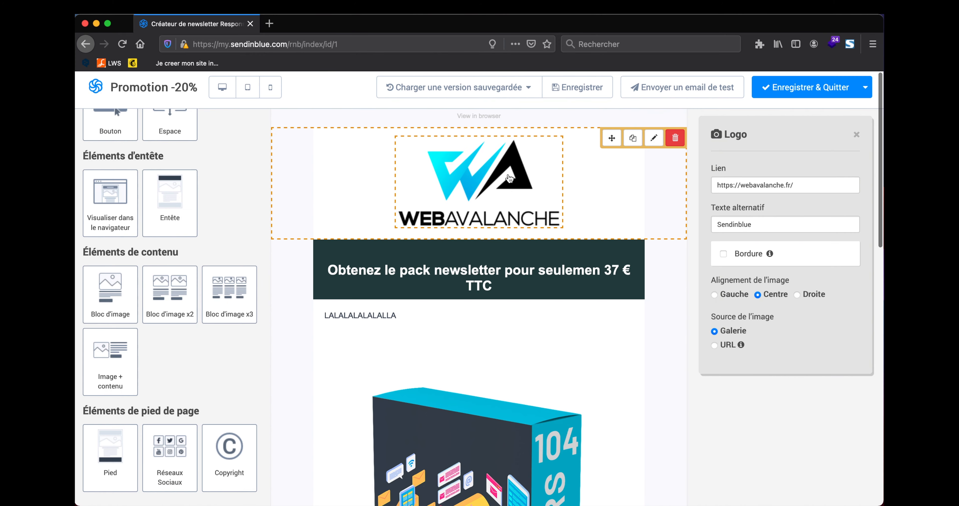
Step: Resize the product box image from 590 to 300 px wide (300×422) and save it
scroll(488, 299, "down", 3)
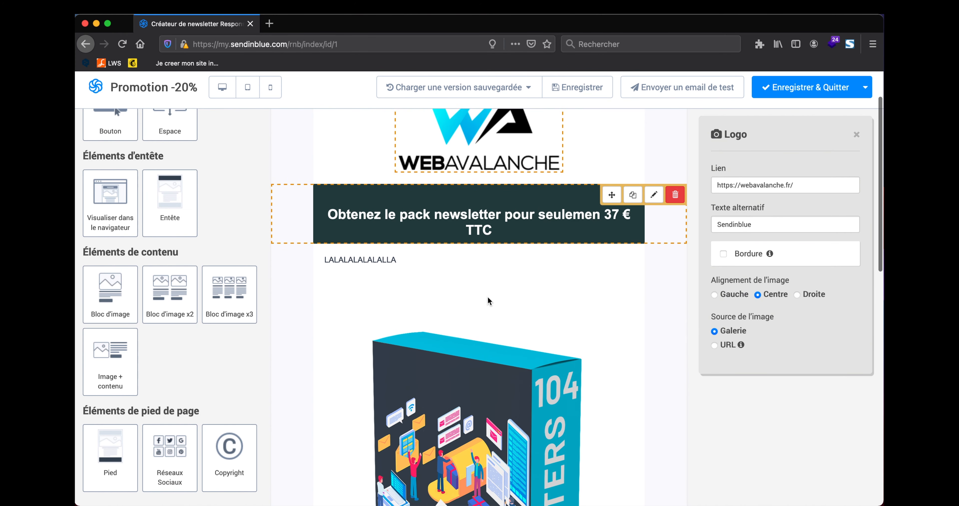
scroll(488, 300, "down", 5)
left_click(506, 331)
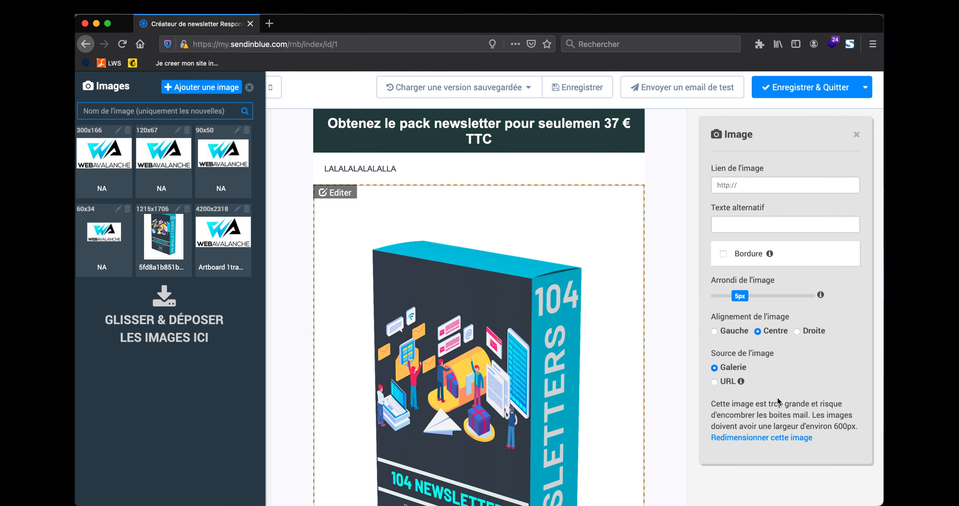
left_click(788, 438)
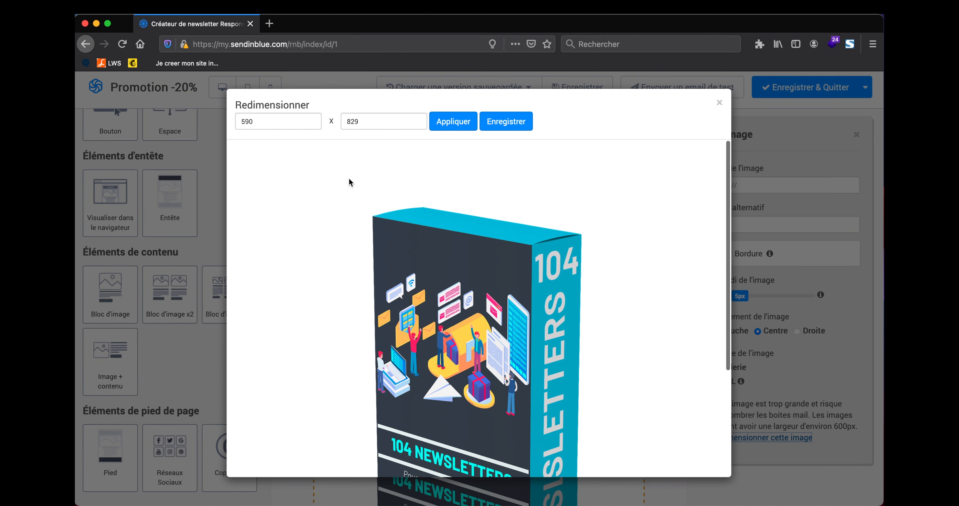
left_click(259, 123)
double_click(246, 122)
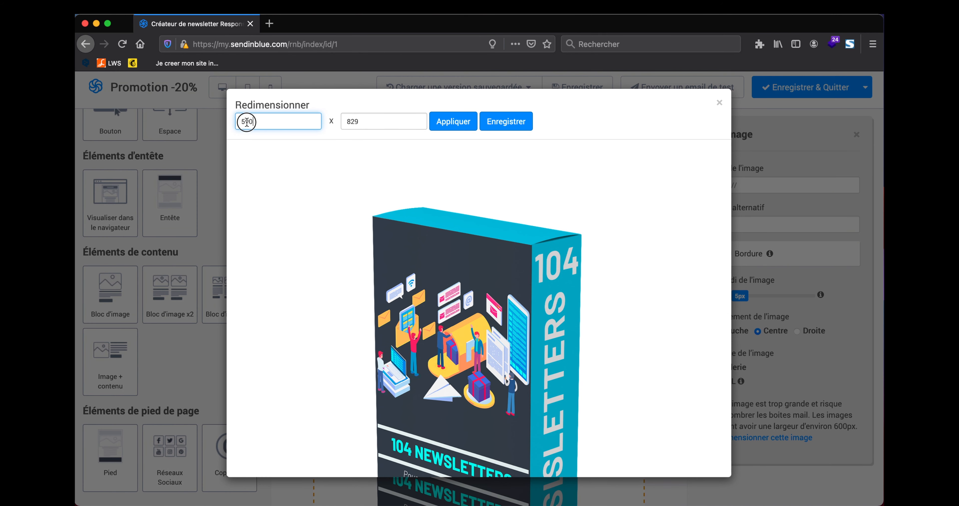
type("300")
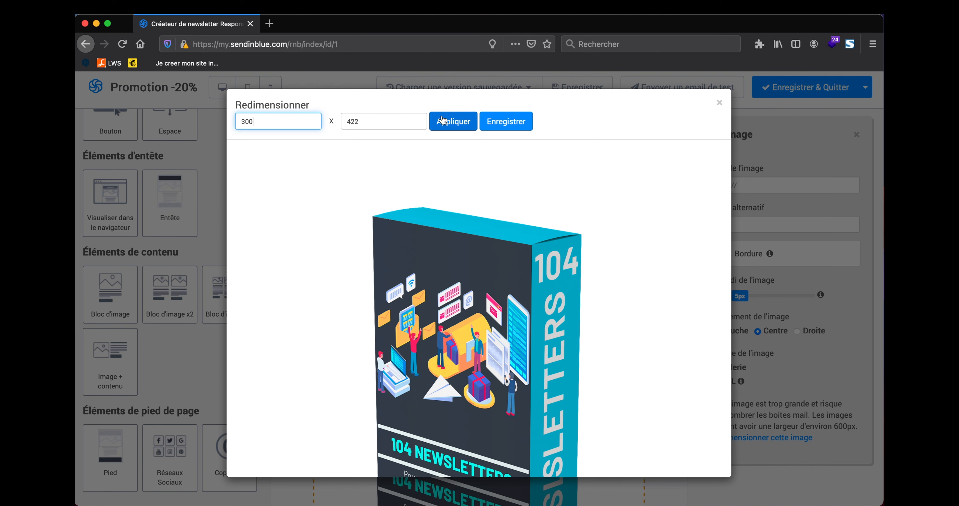
left_click(445, 123)
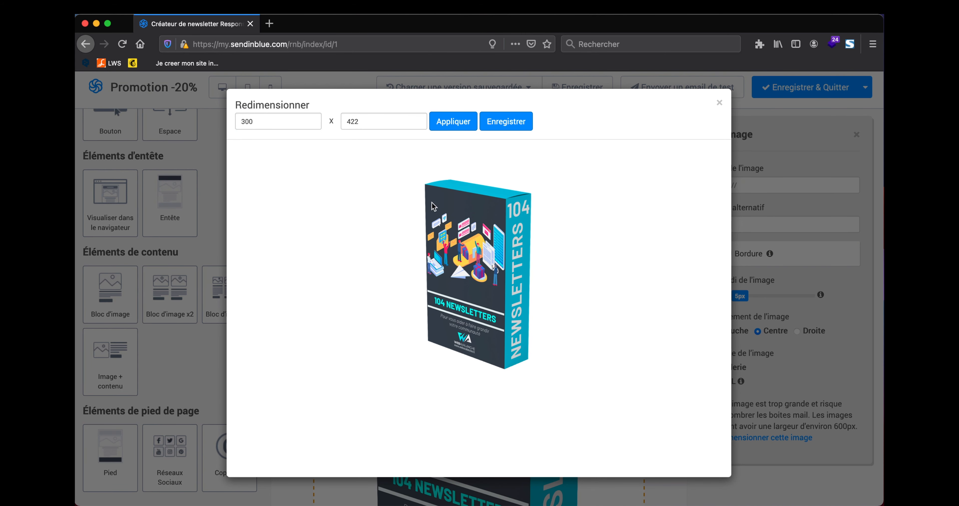
left_click(506, 122)
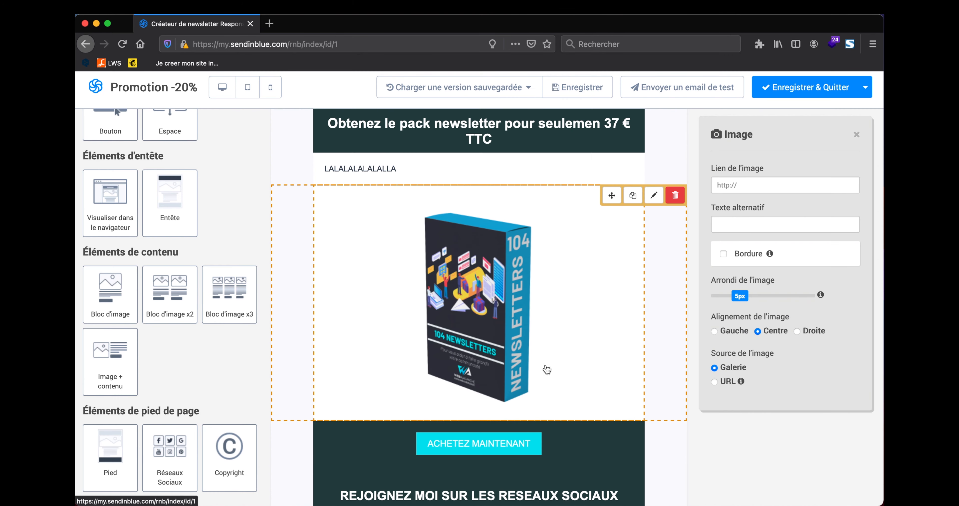
Step: Insert a lorem ipsum text block between the 37 € TTC banner and the LALALA line
scroll(546, 370, "up", 5)
scroll(528, 273, "down", 3)
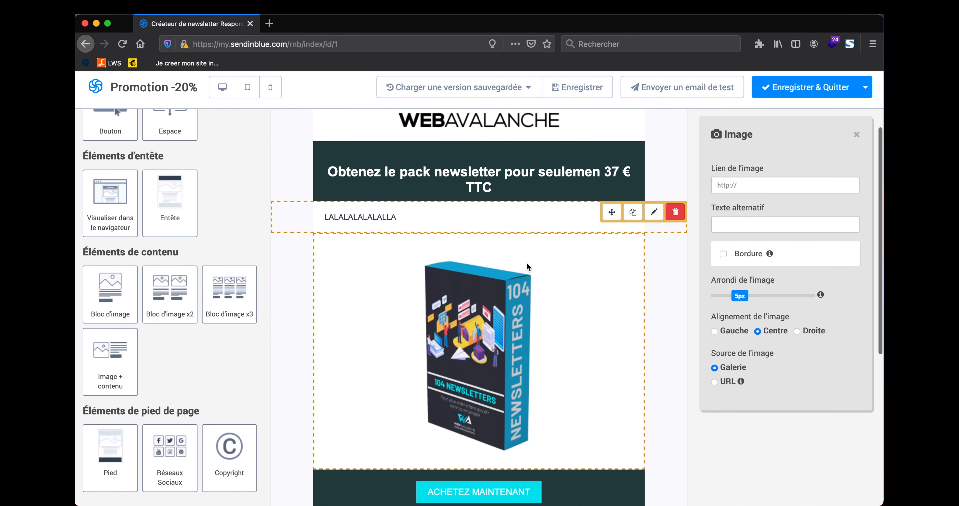
scroll(447, 214, "down", 2)
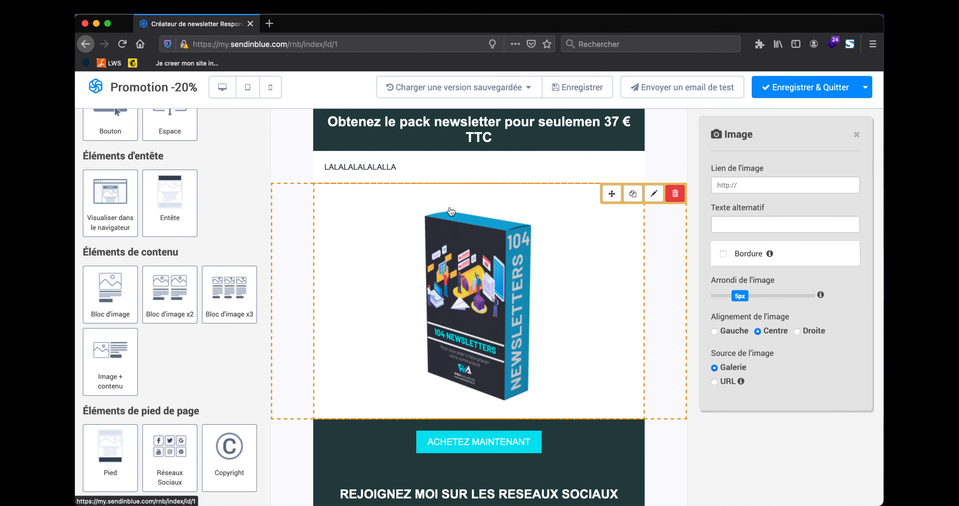
scroll(450, 211, "down", 6)
scroll(480, 328, "up", 7)
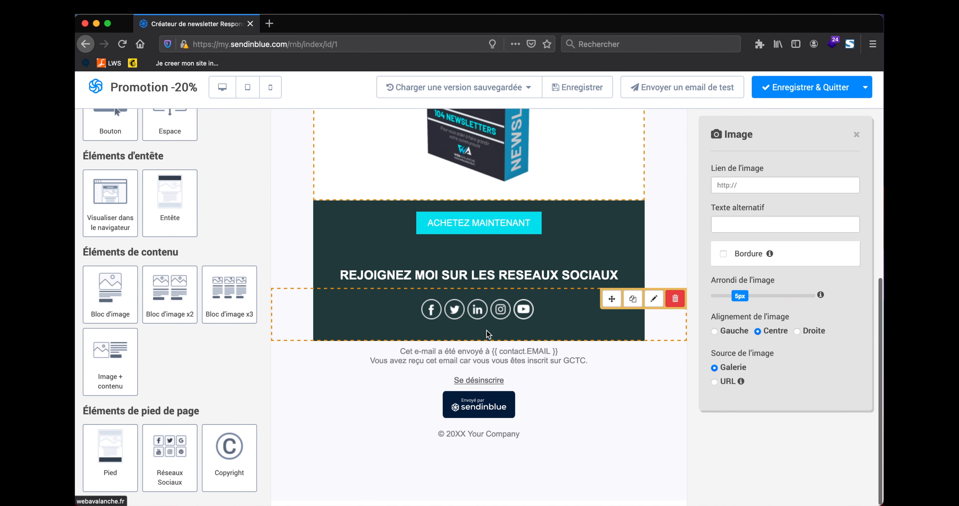
scroll(487, 335, "up", 3)
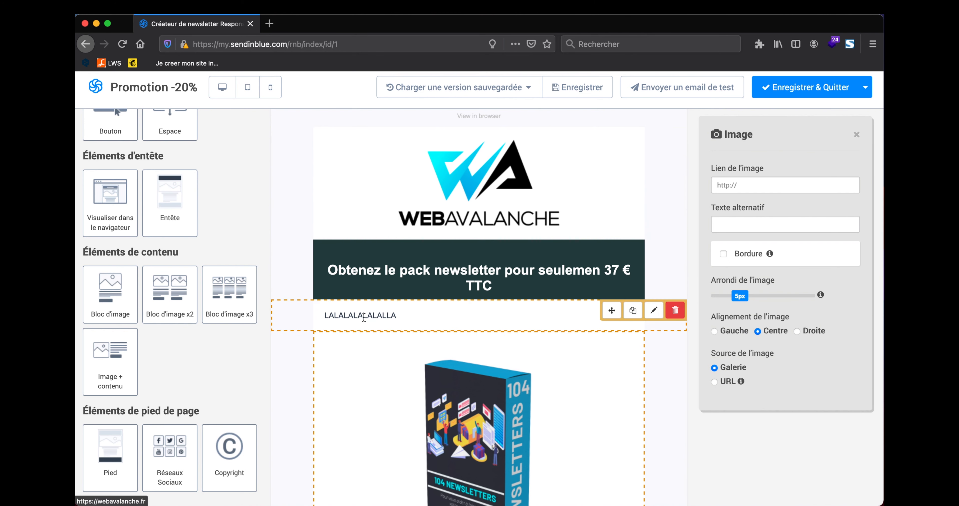
scroll(240, 268, "up", 5)
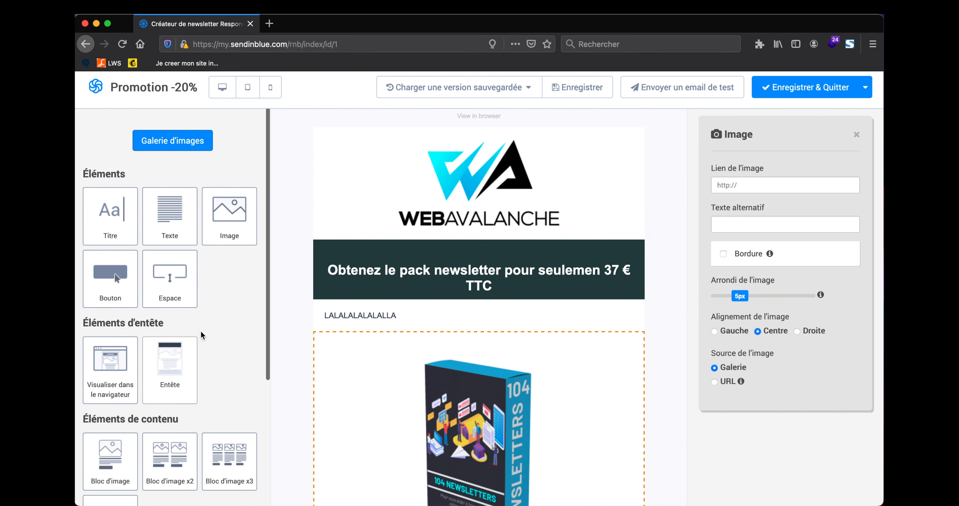
left_click_drag(172, 225, 170, 257)
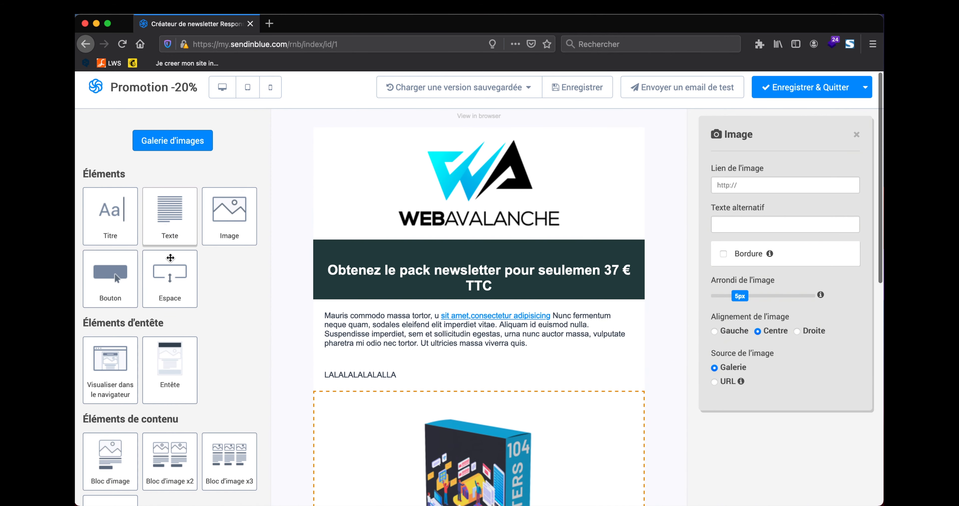
left_click(464, 370)
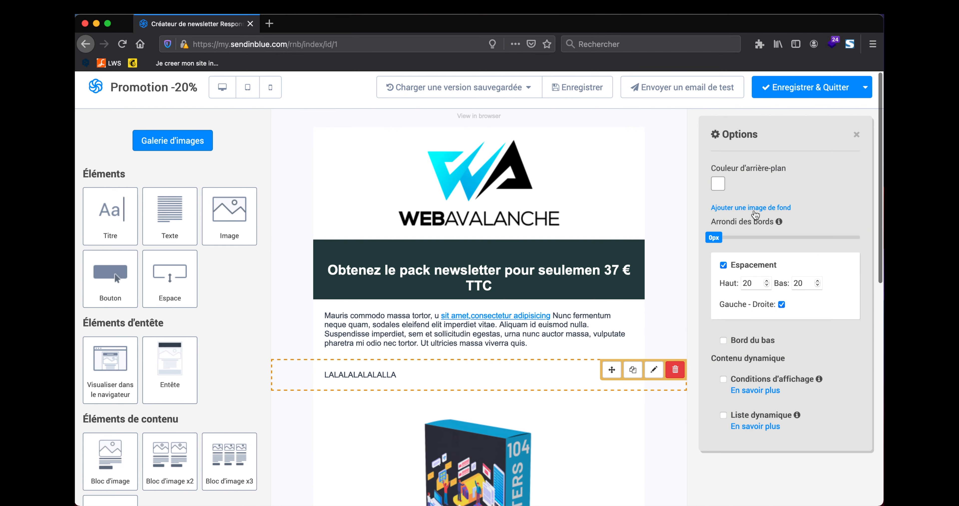
scroll(660, 275, "down", 3)
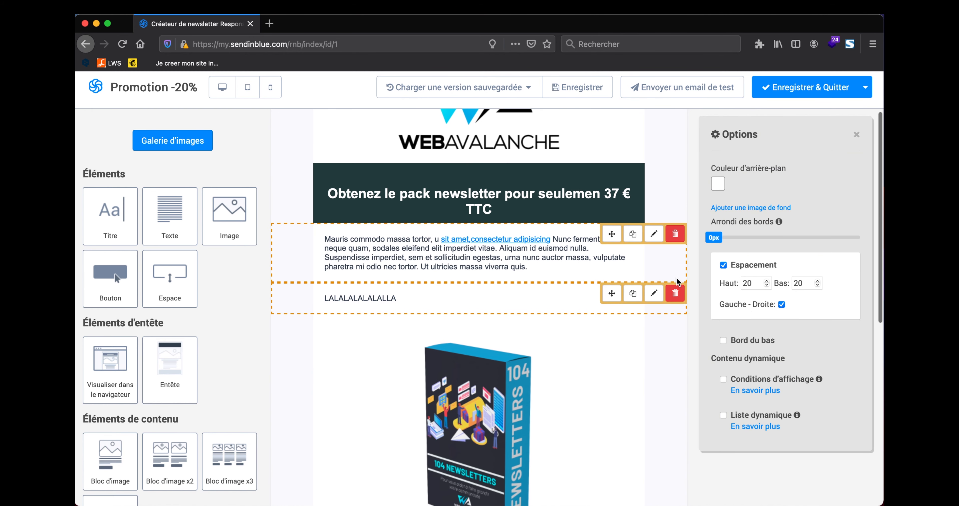
scroll(597, 253, "down", 3)
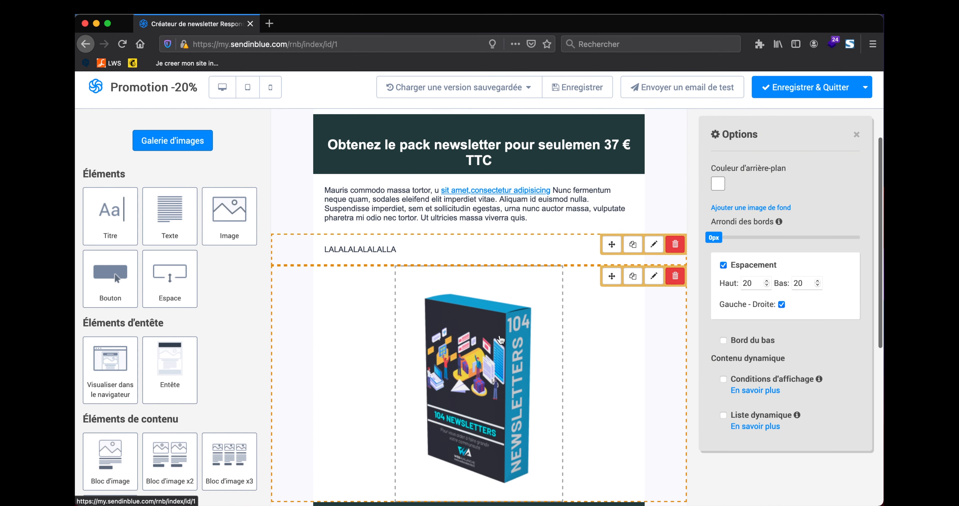
scroll(412, 207, "up", 4)
Step: Change the 37 € TTC price banner's background from teal to near-black #1c2121
left_click(412, 207)
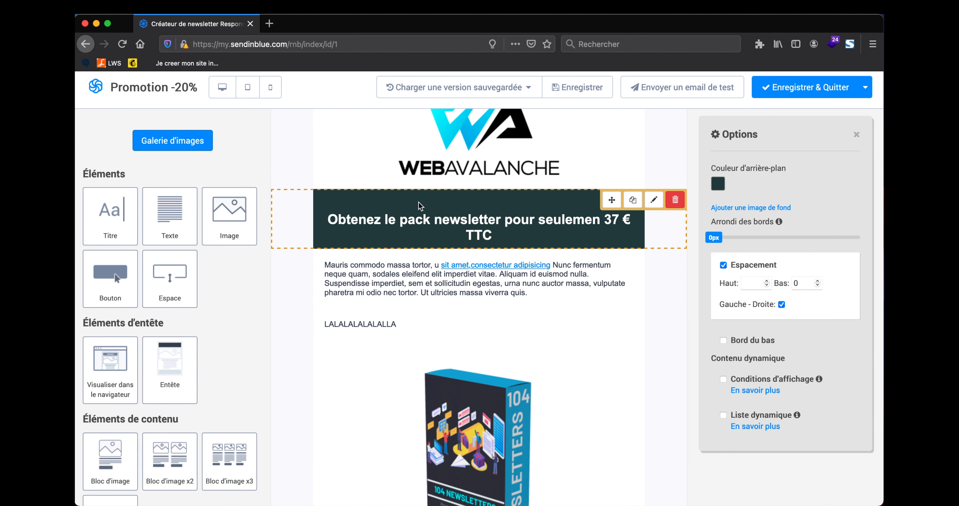
left_click(717, 184)
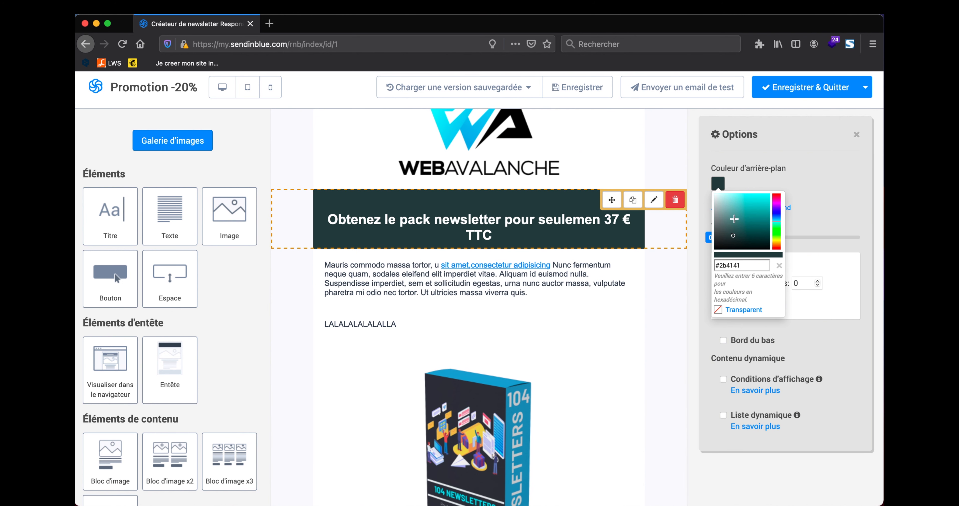
left_click(752, 210)
left_click(759, 197)
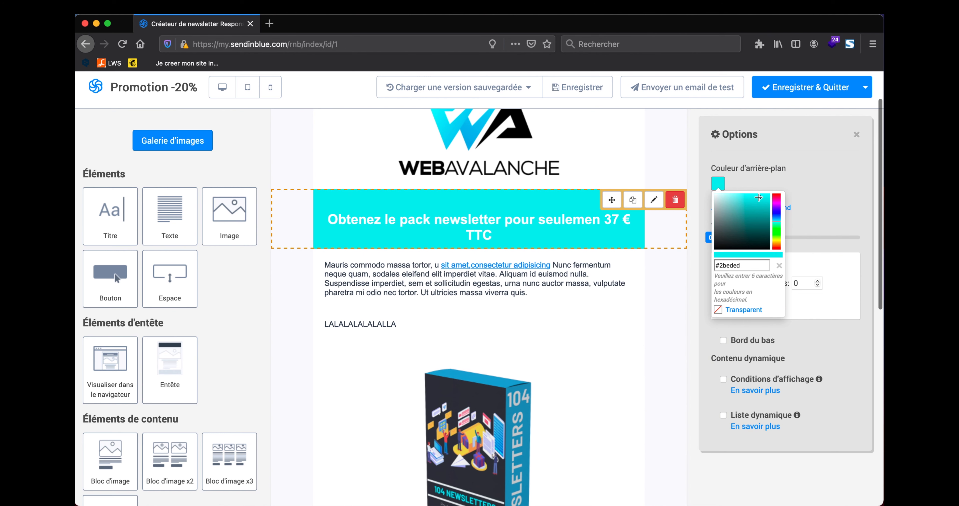
left_click(757, 204)
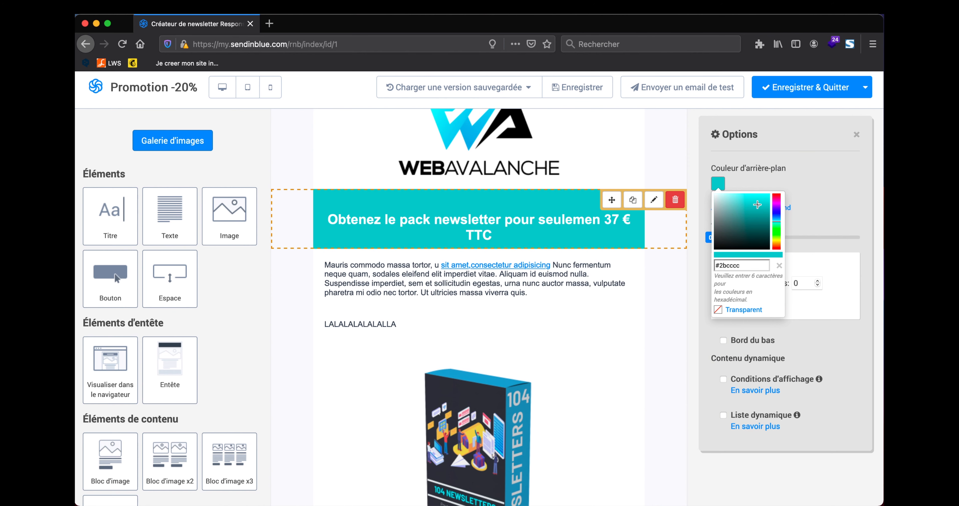
left_click(722, 242)
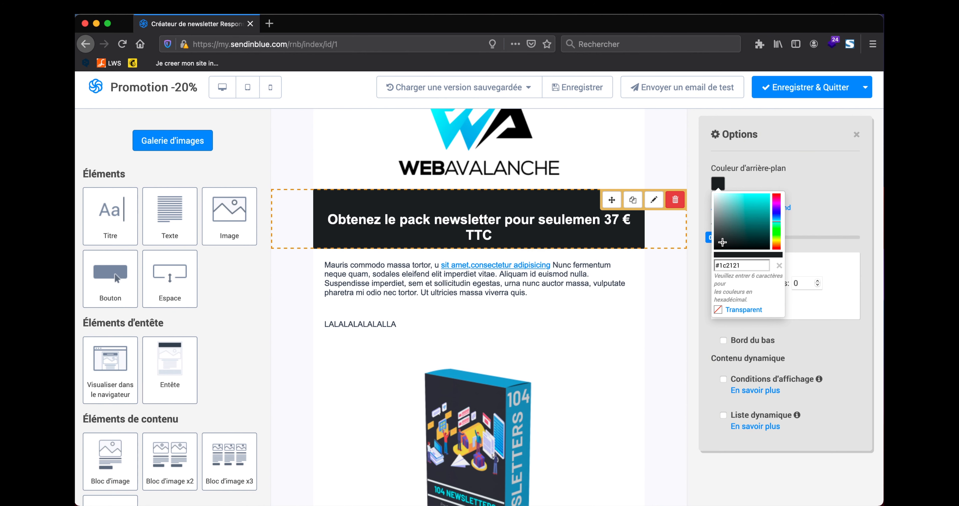
left_click(808, 188)
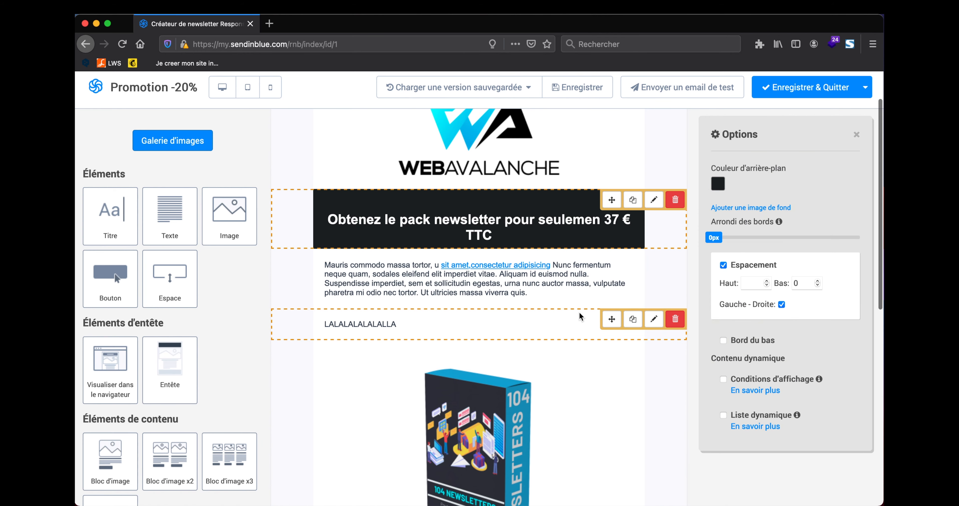
scroll(579, 312, "down", 10)
scroll(580, 312, "up", 6)
scroll(579, 312, "up", 5)
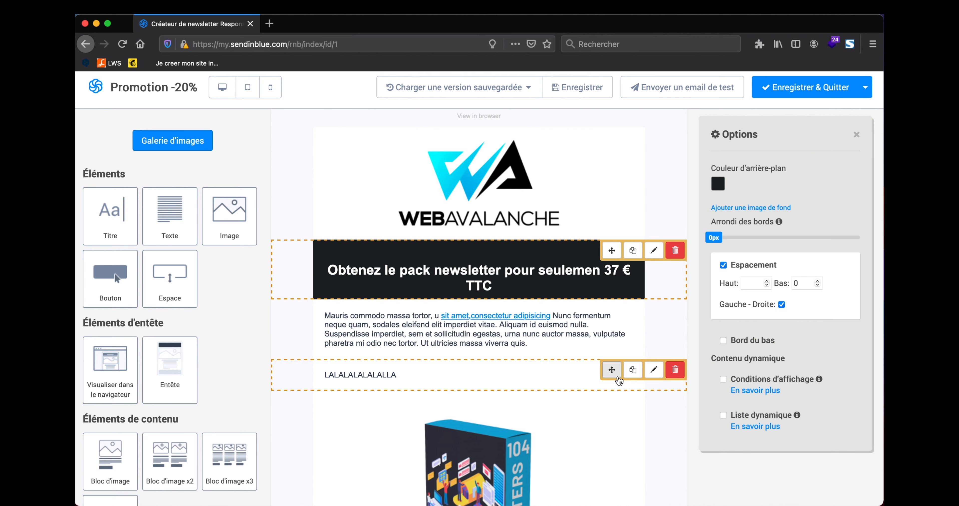
Step: Send a test of the email to the company's contact address and acknowledge the sending report
left_click(675, 91)
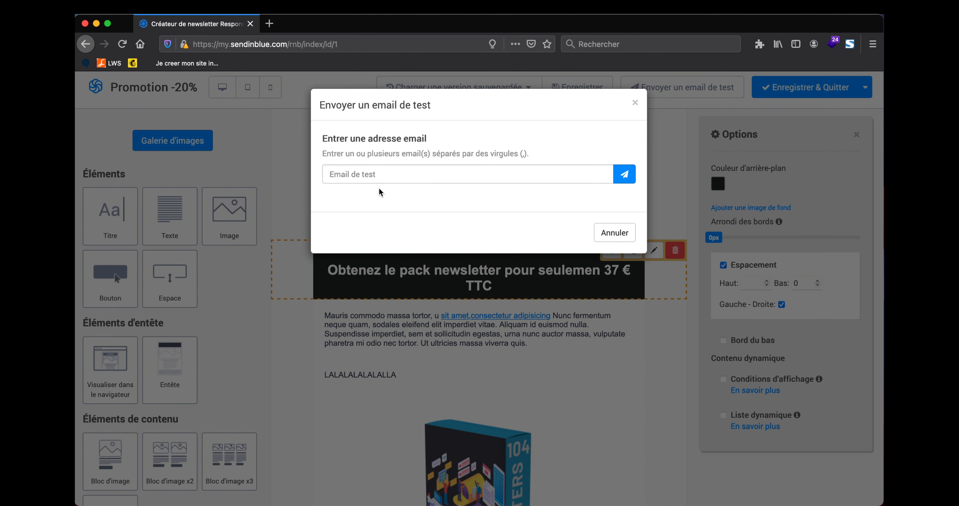
left_click(385, 170)
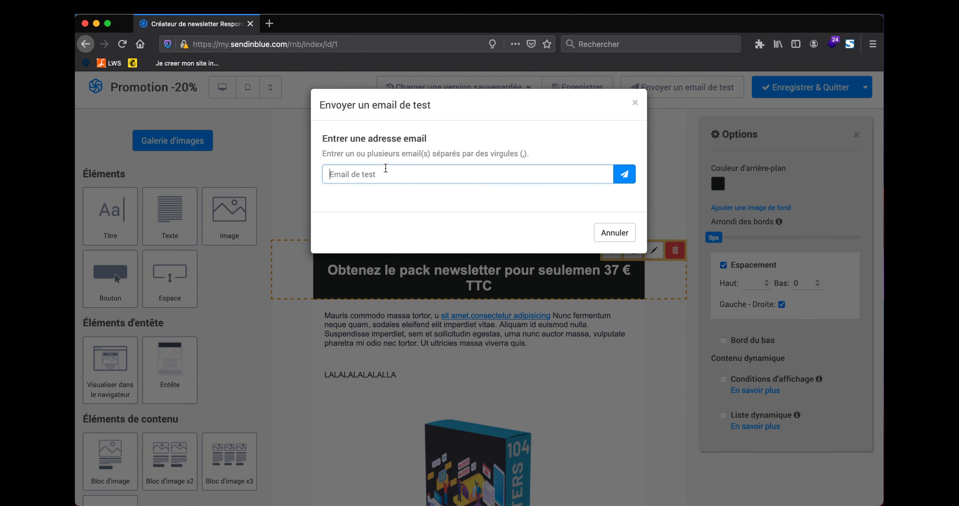
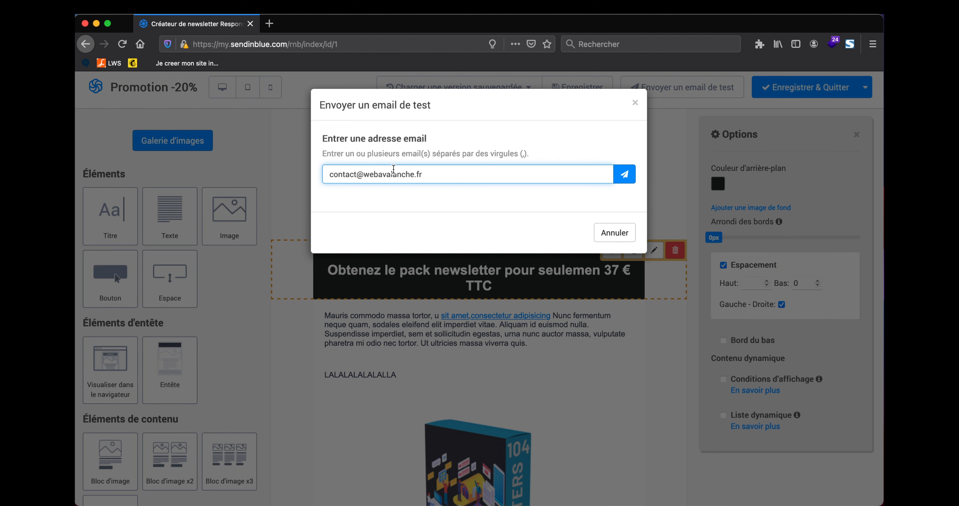
left_click(625, 178)
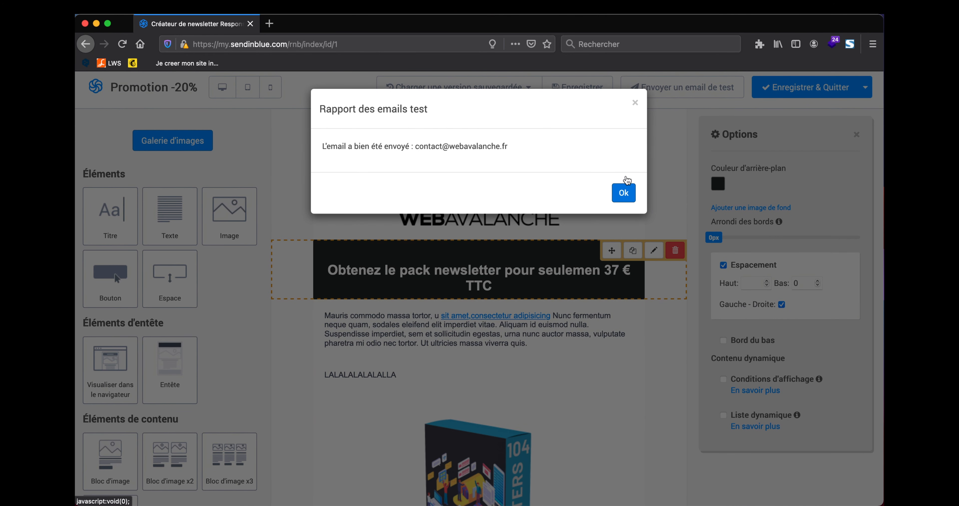
left_click(623, 192)
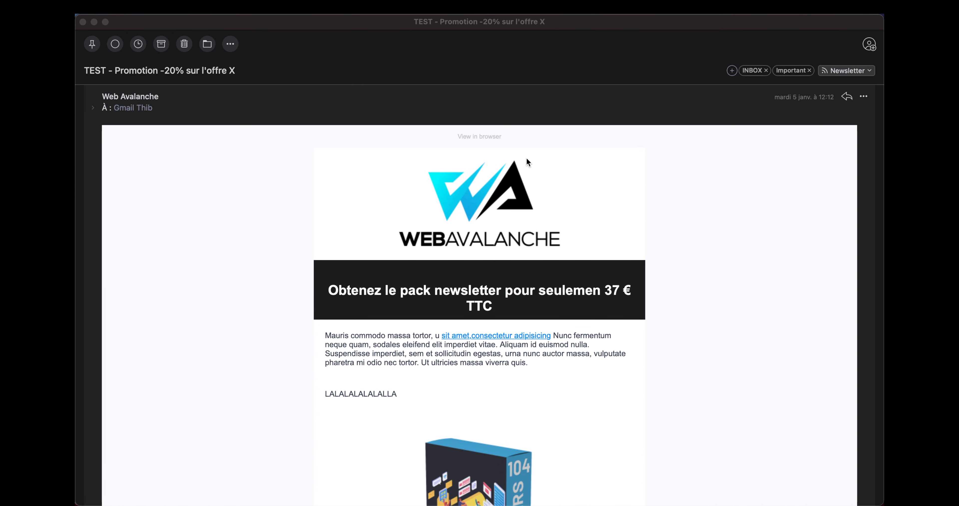
Step: Scroll through the received TEST email, checking layout, text and the ACHETEZ MAINTENANT button
scroll(526, 161, "down", 2)
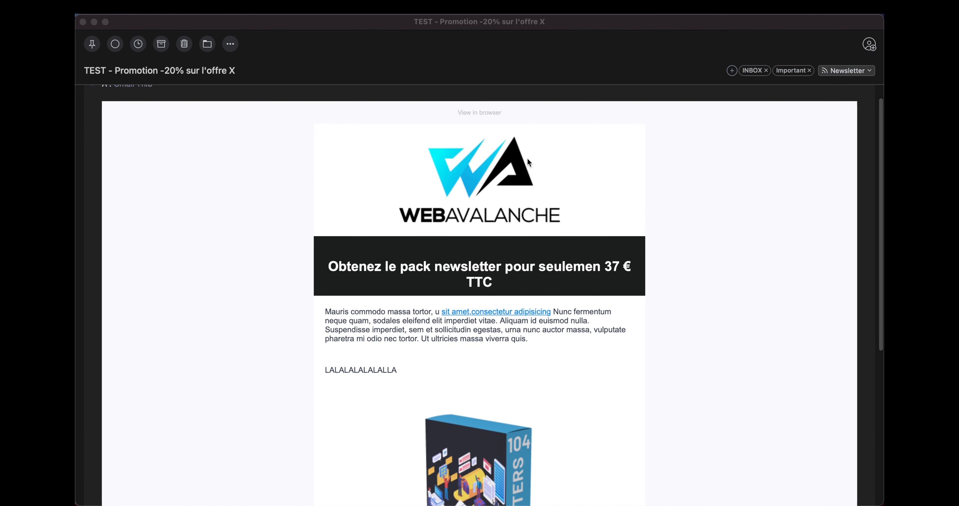
scroll(319, 257, "down", 5)
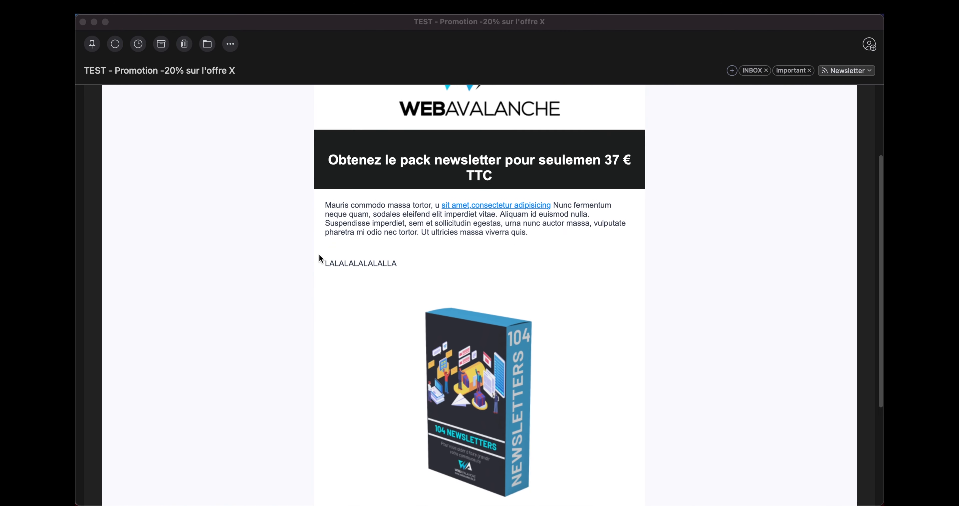
scroll(319, 256, "down", 5)
scroll(319, 256, "up", 5)
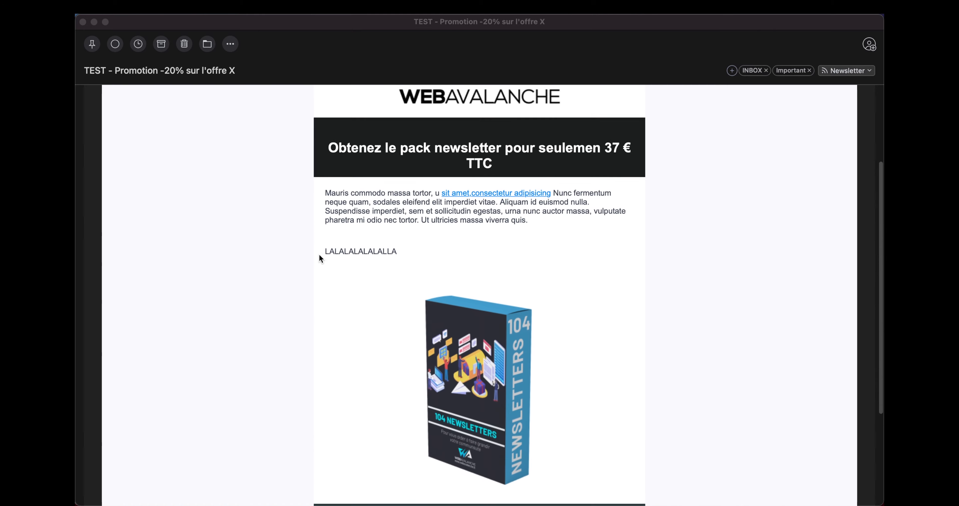
scroll(319, 253, "up", 4)
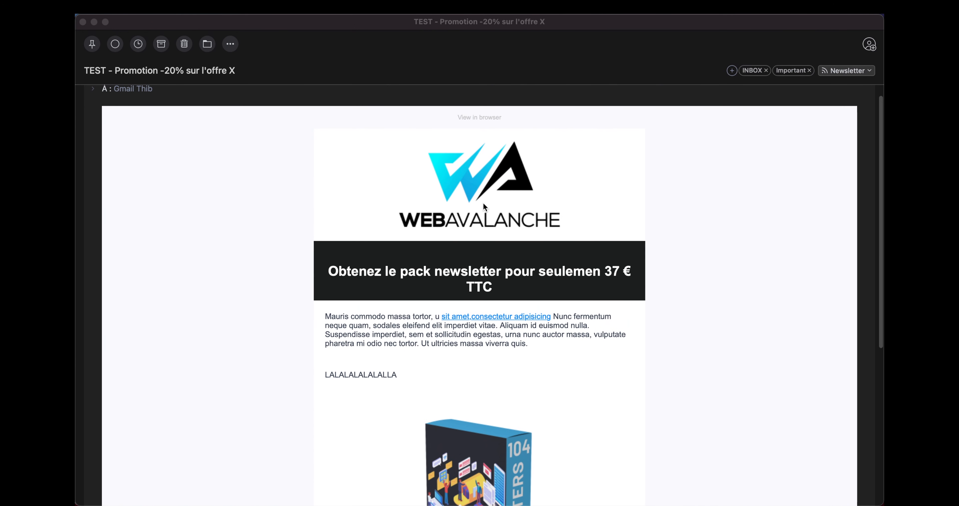
scroll(469, 187, "up", 2)
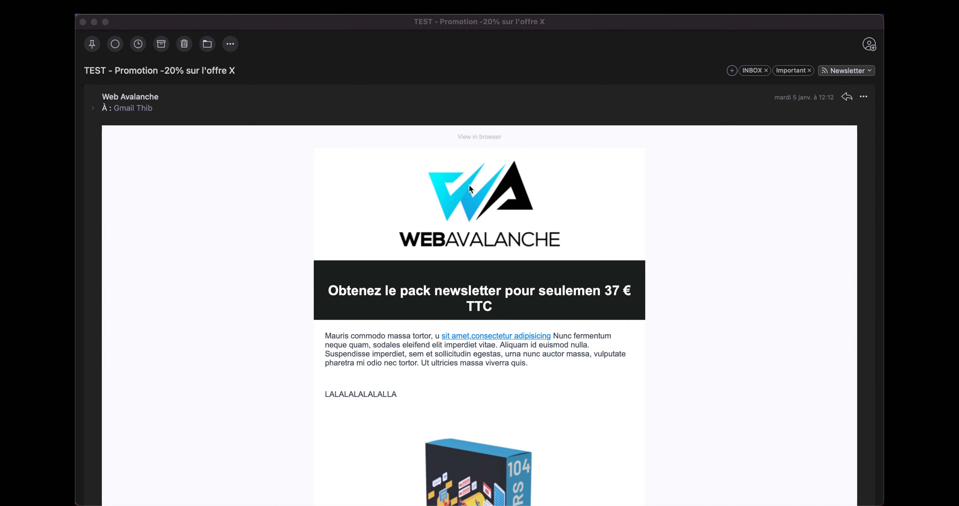
scroll(470, 186, "down", 1)
left_click(399, 204)
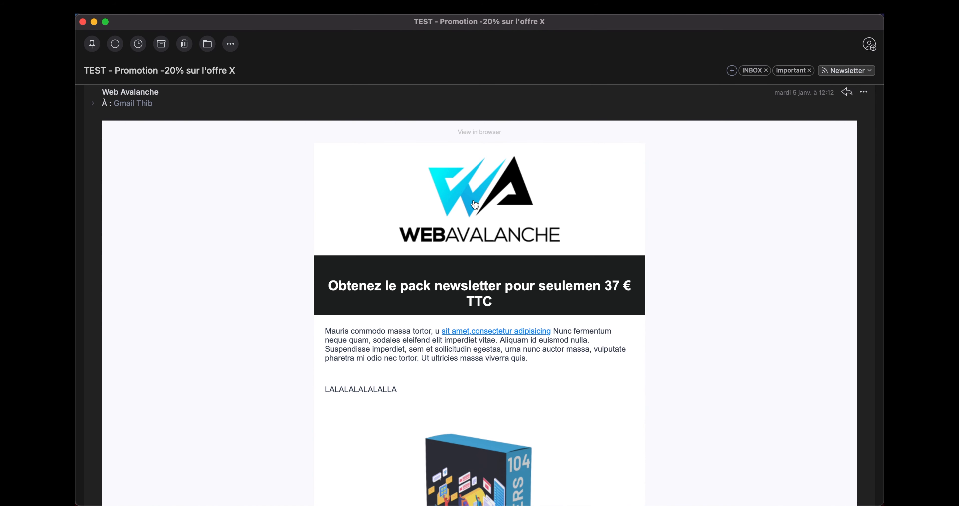
scroll(395, 290, "down", 3)
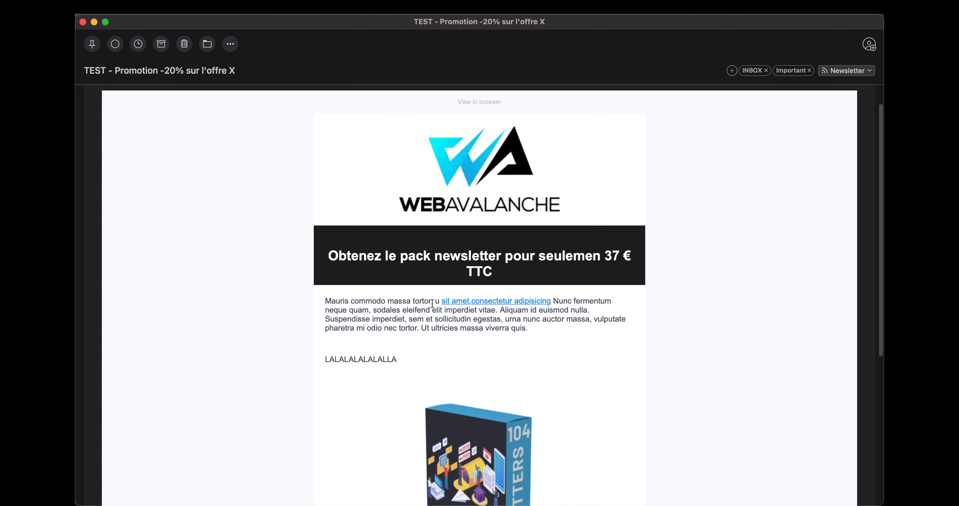
left_click_drag(343, 301, 412, 325)
left_click_drag(368, 359, 373, 359)
scroll(370, 361, "down", 5)
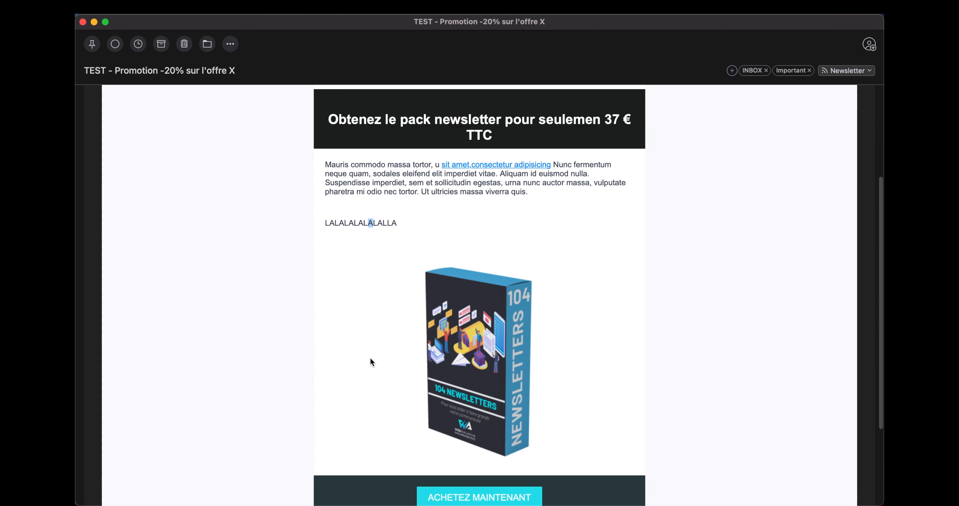
scroll(477, 326, "down", 3)
scroll(477, 326, "down", 5)
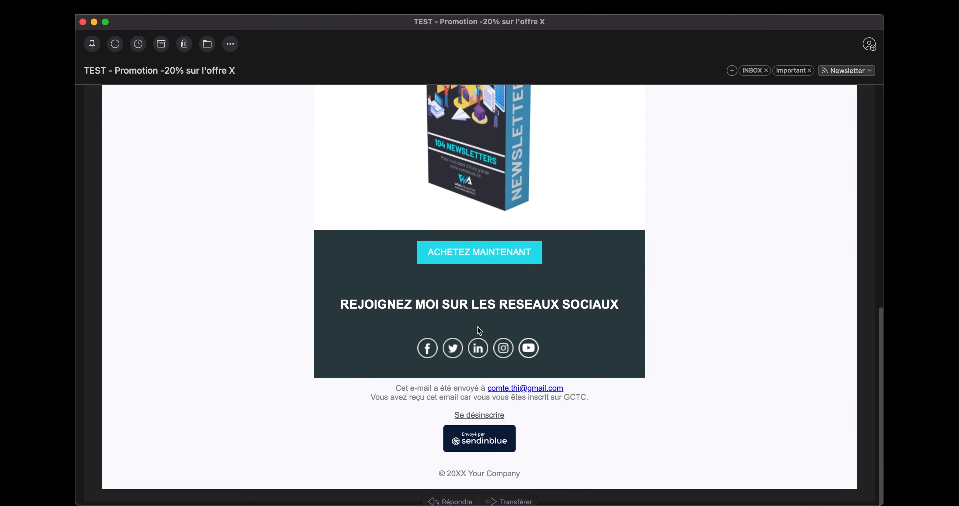
scroll(470, 431, "up", 10)
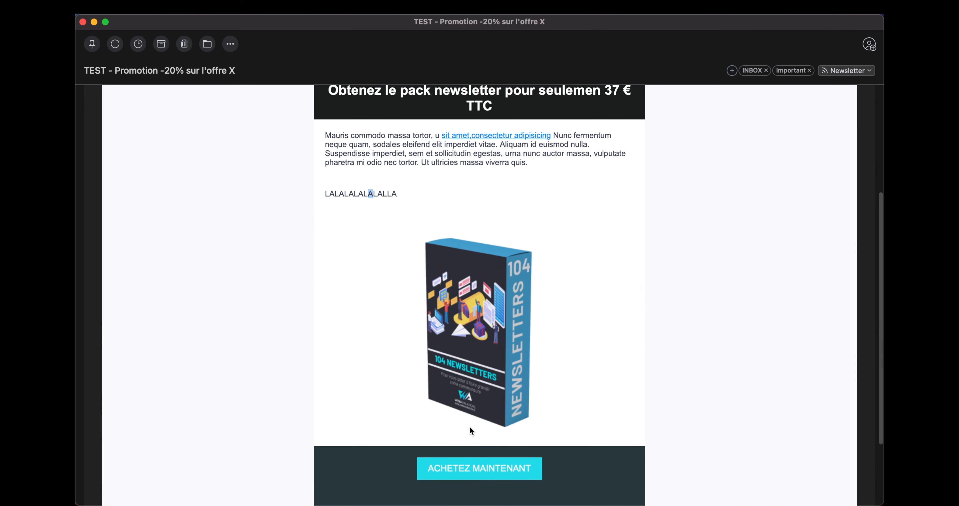
scroll(488, 351, "down", 4)
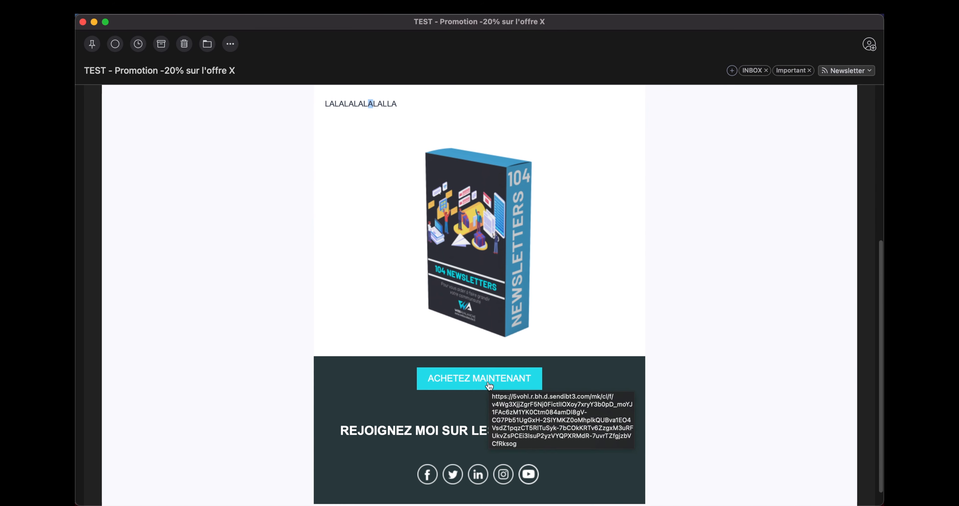
left_click(487, 379)
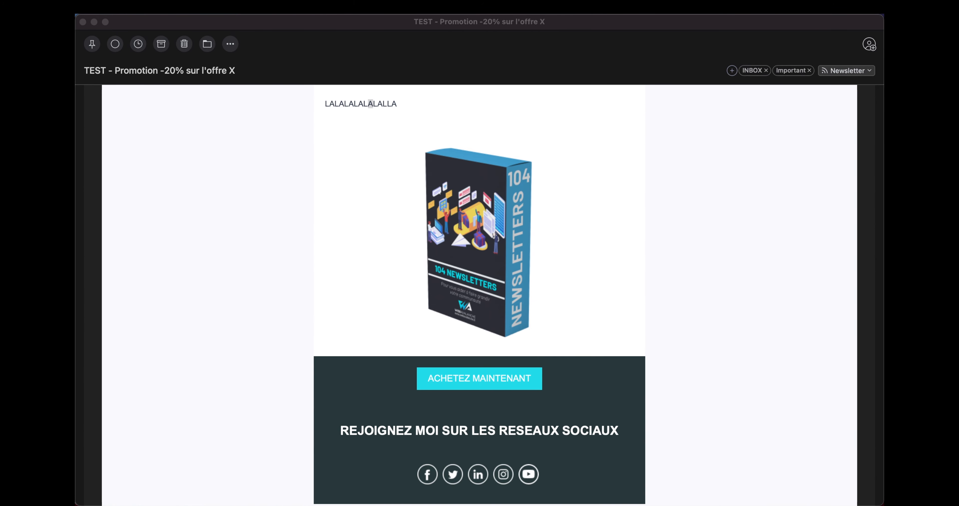
left_click_drag(77, 126, 441, 31)
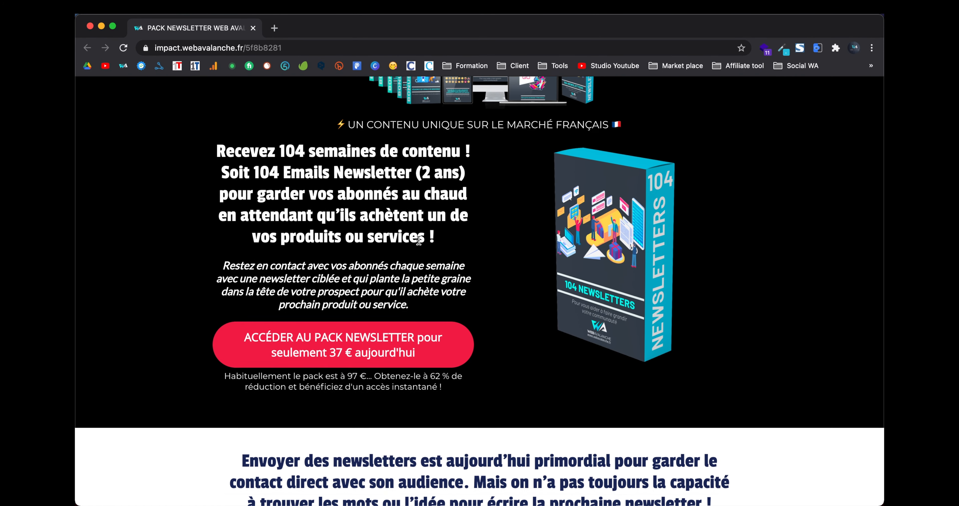
scroll(419, 240, "down", 3)
scroll(418, 240, "up", 3)
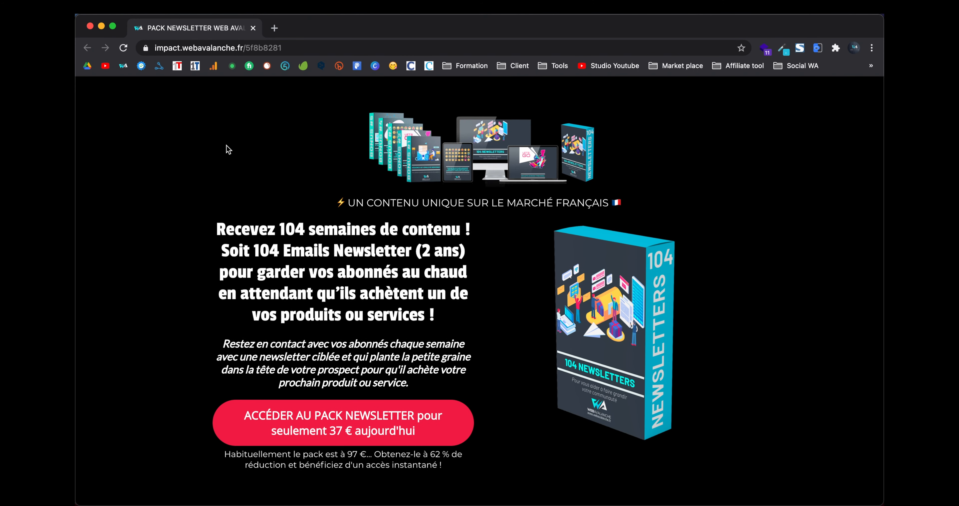
left_click(91, 26)
scroll(343, 310, "up", 5)
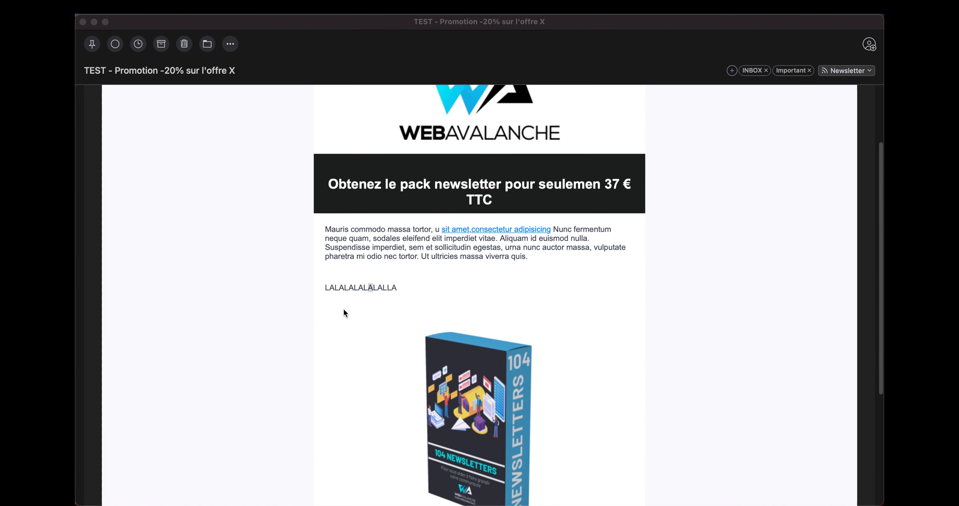
Step: Review the test email once more and close the mail window
scroll(343, 310, "down", 5)
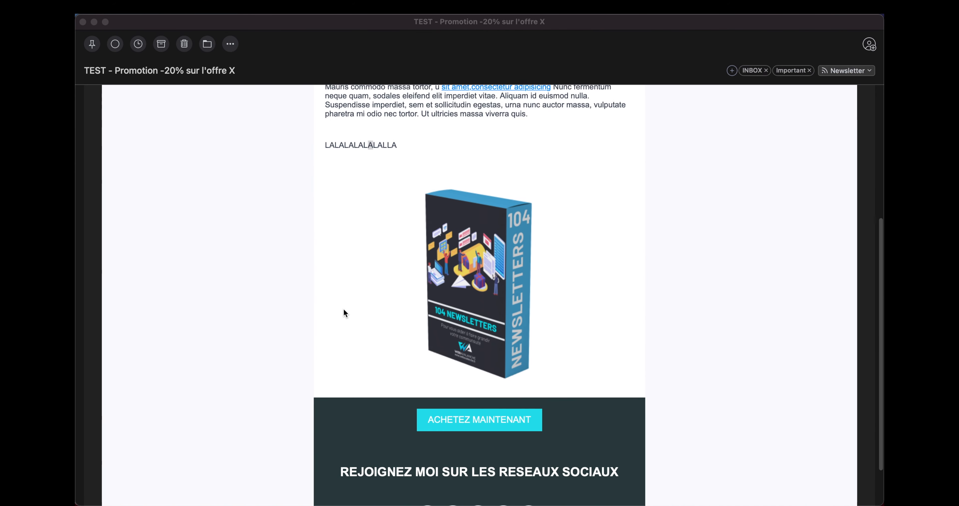
scroll(343, 308, "down", 5)
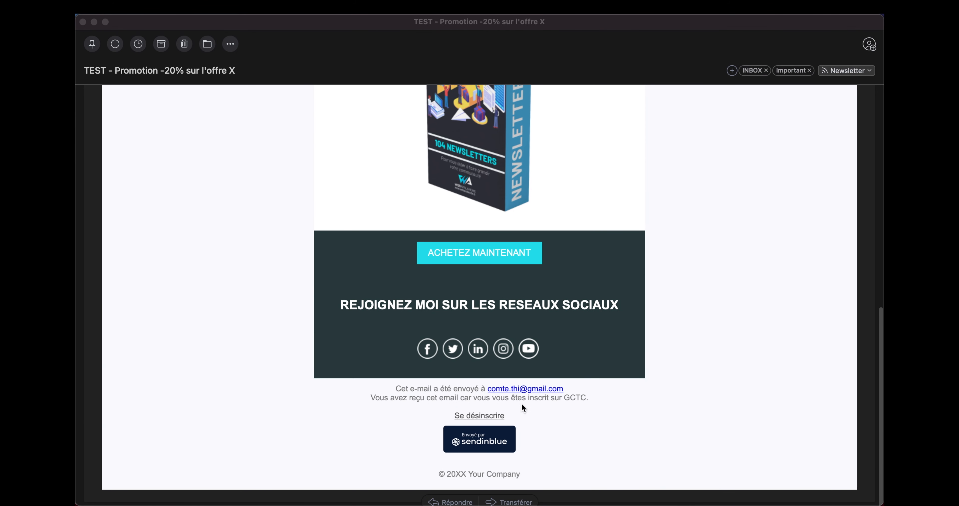
scroll(479, 360, "up", 10)
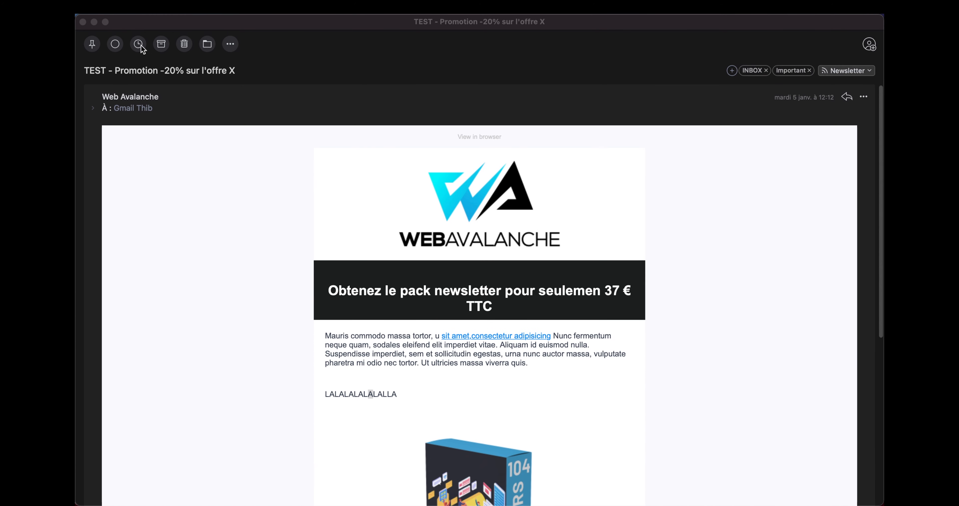
left_click(83, 22)
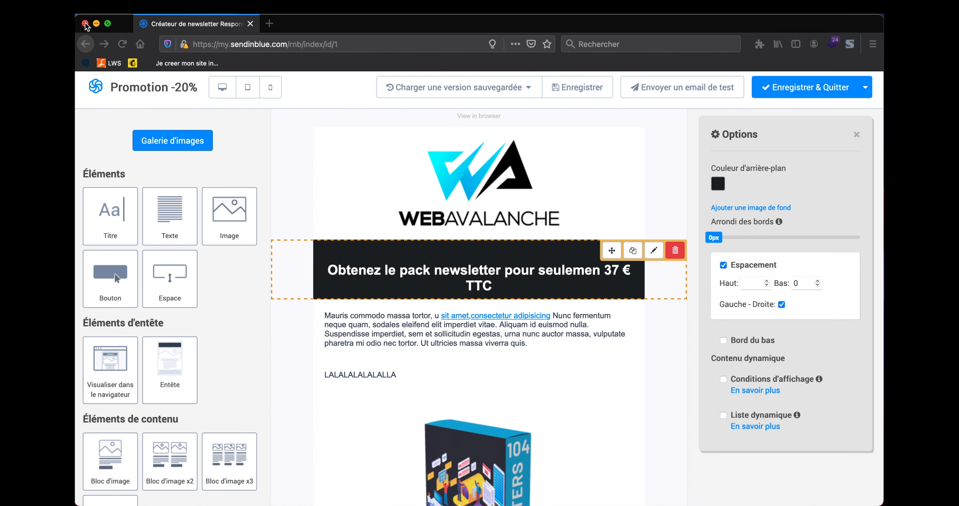
Step: Review the finished newsletter and save it with Enregistrer & Quitter
left_click(599, 397)
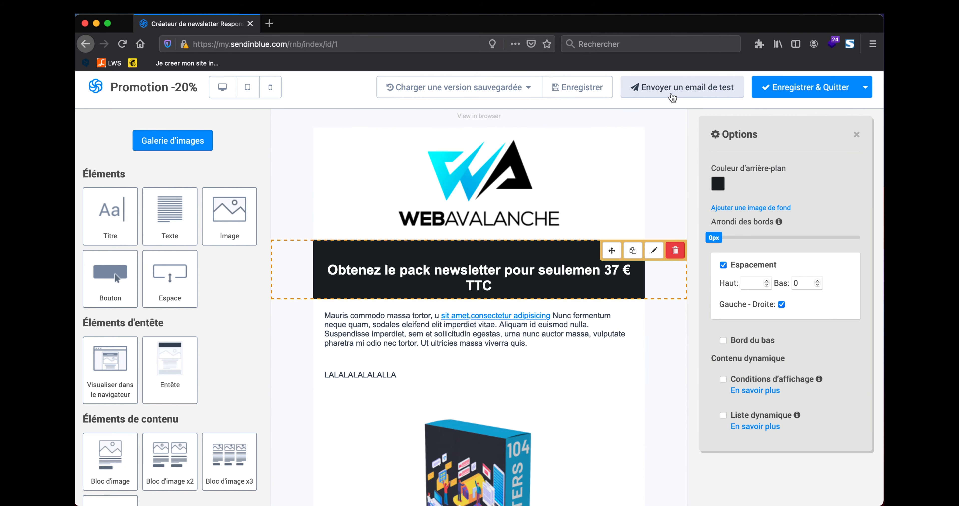
scroll(563, 351, "down", 8)
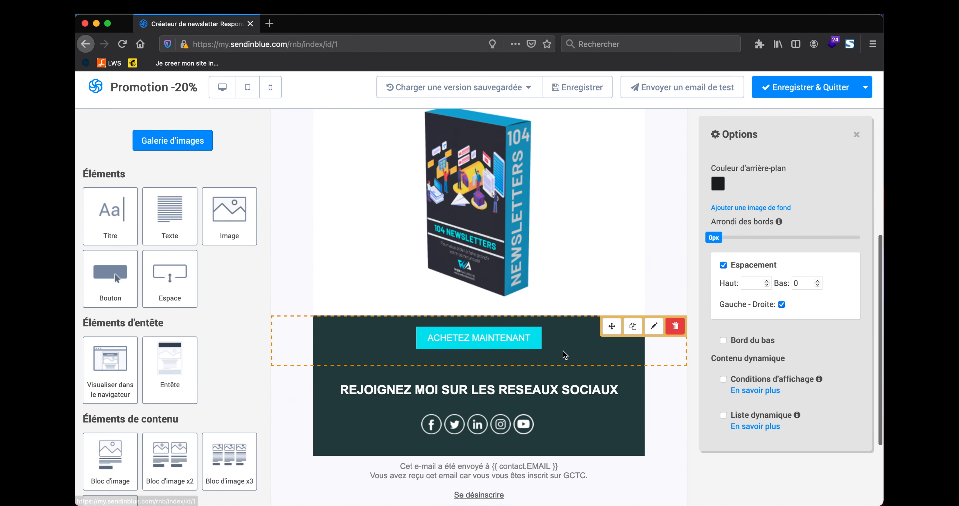
scroll(562, 350, "up", 8)
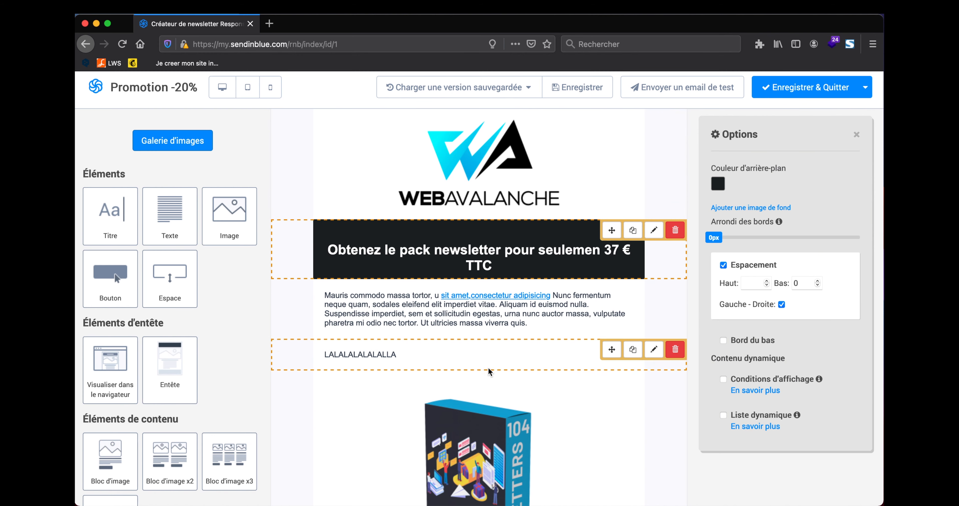
scroll(498, 326, "down", 4)
scroll(498, 326, "down", 4)
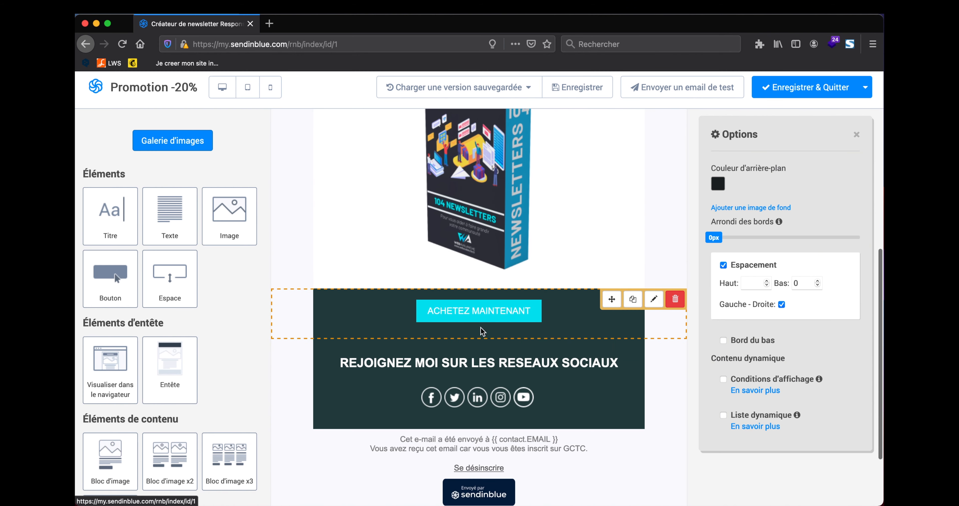
scroll(430, 409, "up", 8)
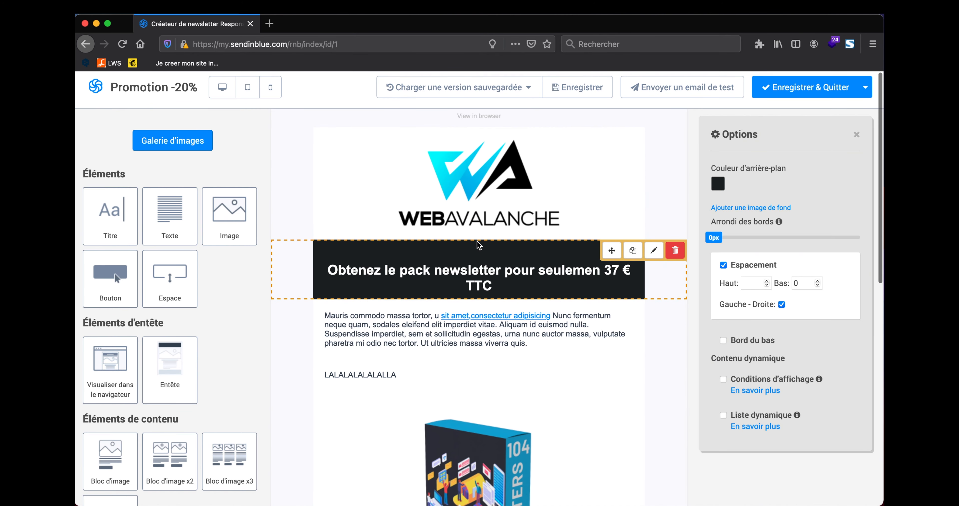
scroll(477, 241, "down", 10)
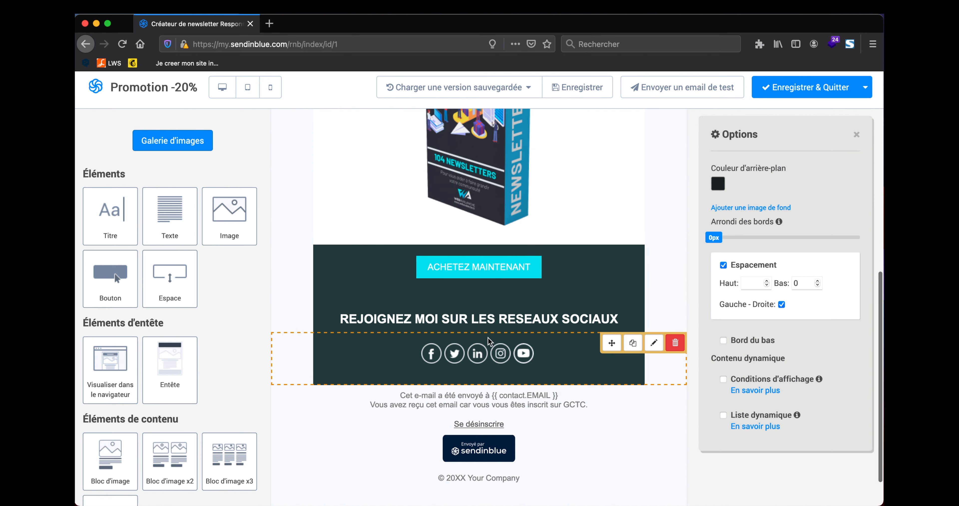
scroll(488, 337, "up", 4)
scroll(488, 339, "up", 5)
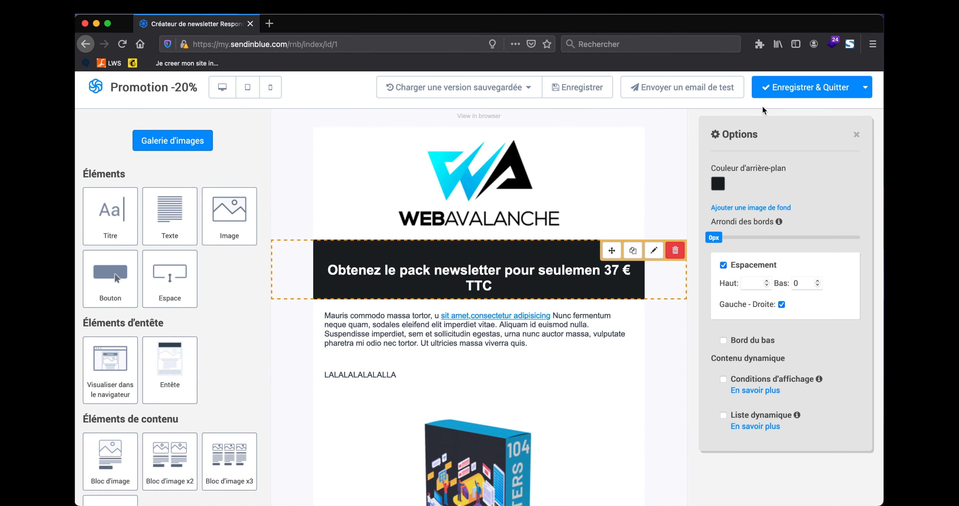
left_click(803, 88)
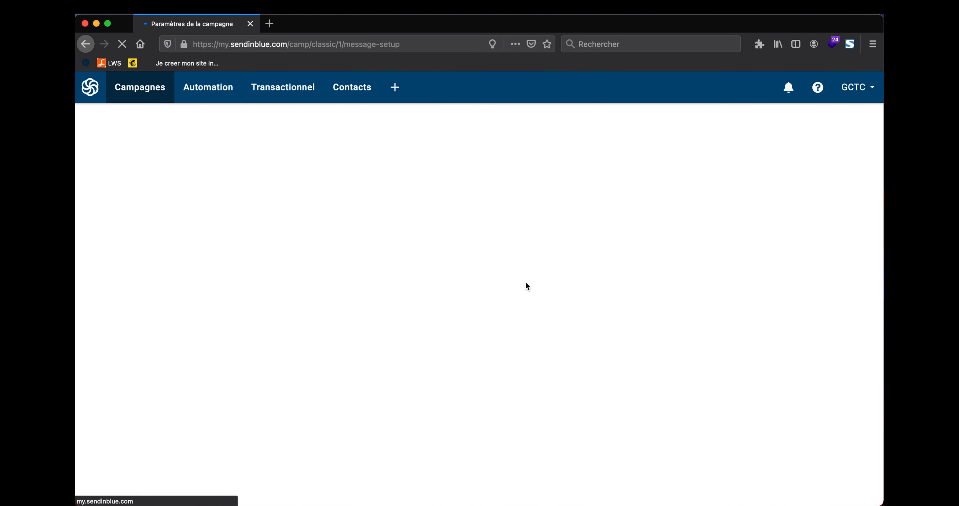
Step: Scroll the Conception preview of the email with subject 'Promotion -20% sur l'offre X'
scroll(173, 275, "down", 3)
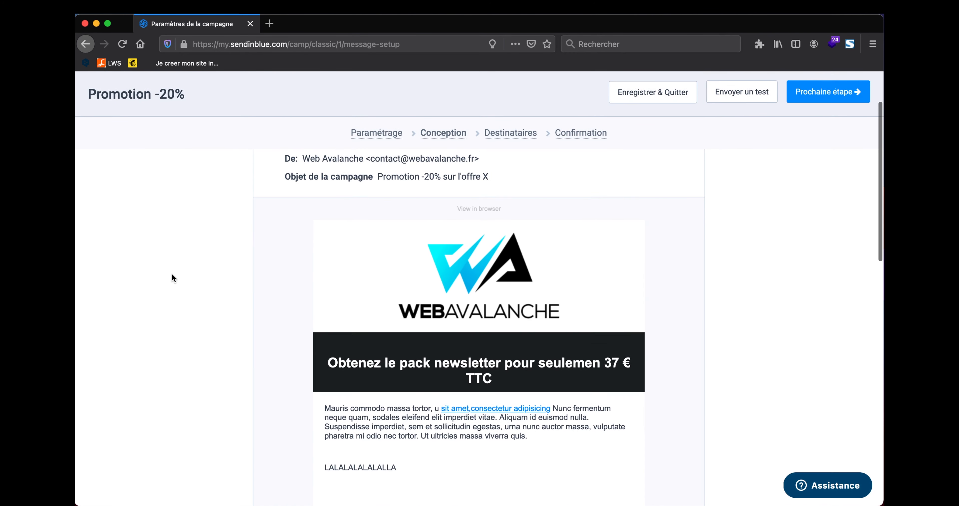
scroll(172, 275, "up", 3)
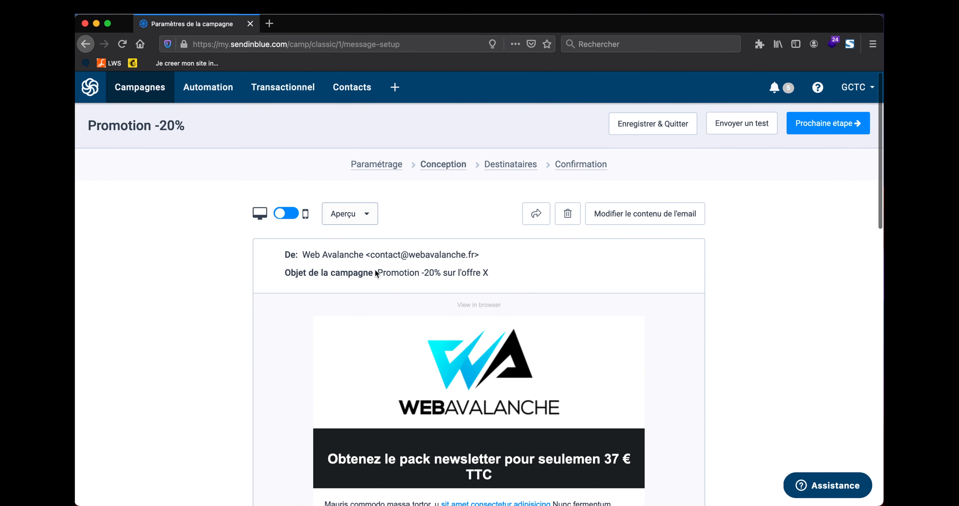
scroll(377, 333, "down", 2)
scroll(385, 330, "up", 2)
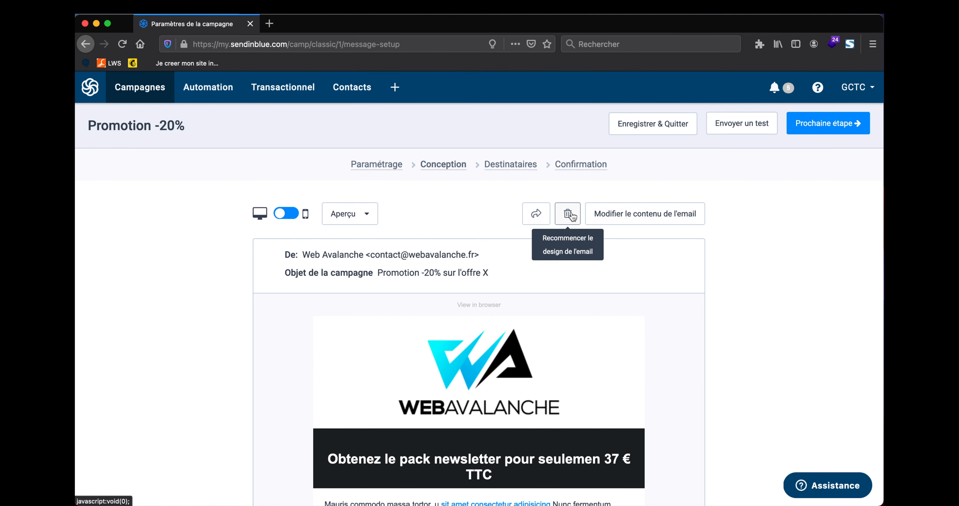
Step: Preview the email in mobile and desktop layouts, then continue to the recipients step
left_click(368, 214)
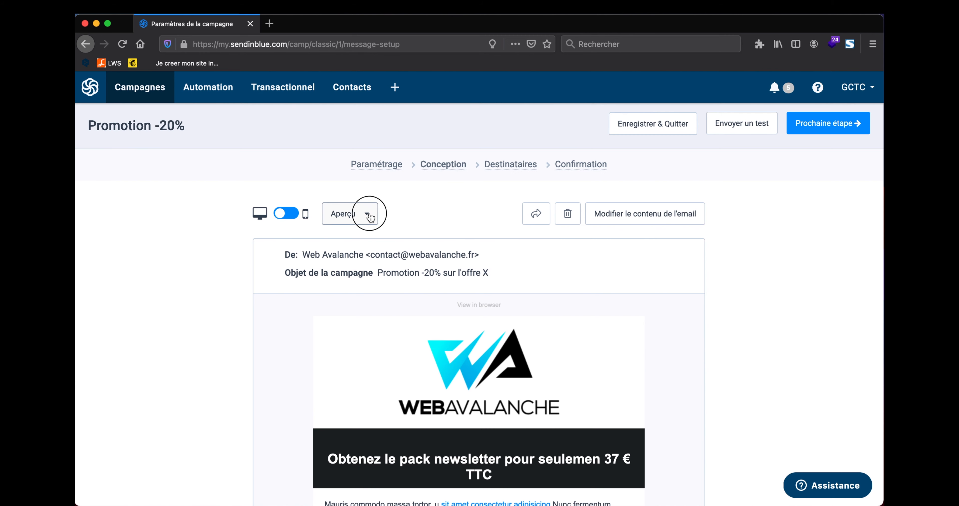
left_click(368, 215)
left_click(283, 215)
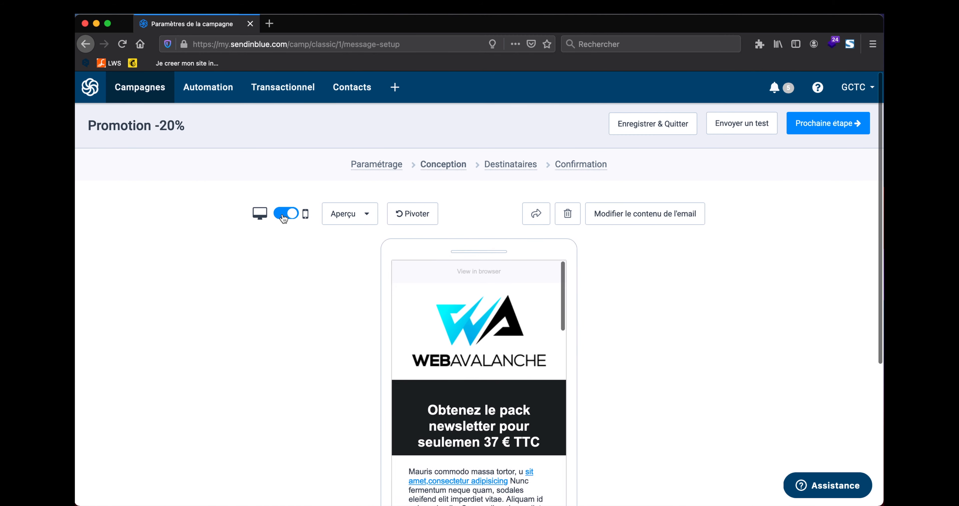
left_click(287, 217)
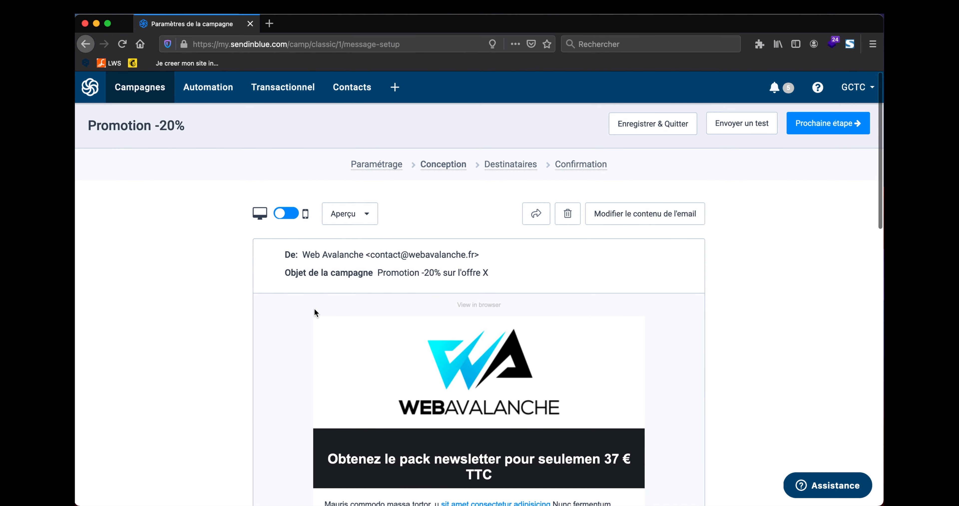
scroll(332, 296, "down", 5)
scroll(333, 296, "down", 10)
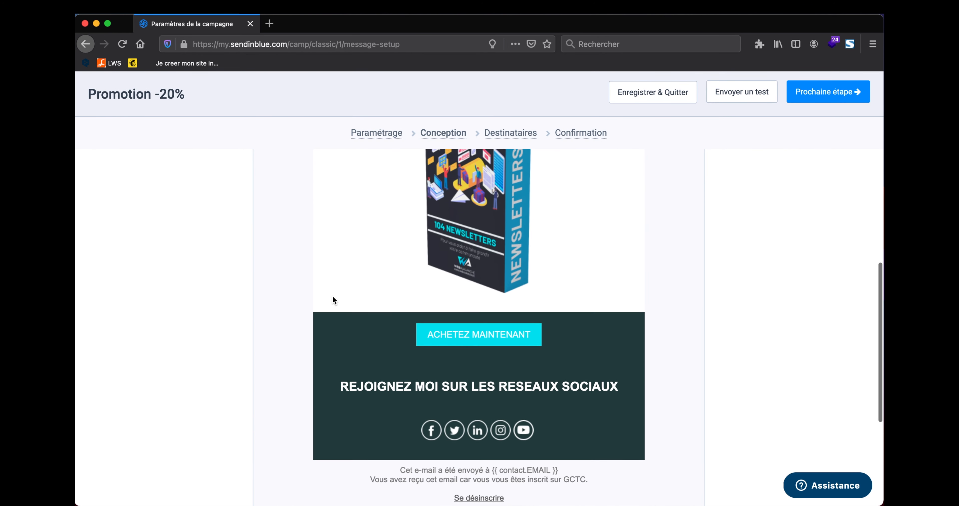
scroll(333, 295, "up", 8)
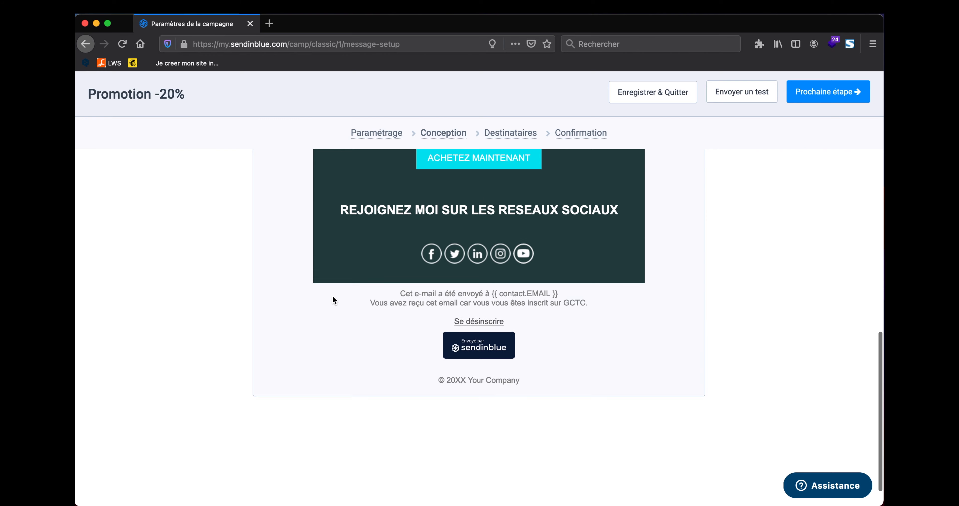
scroll(333, 297, "up", 8)
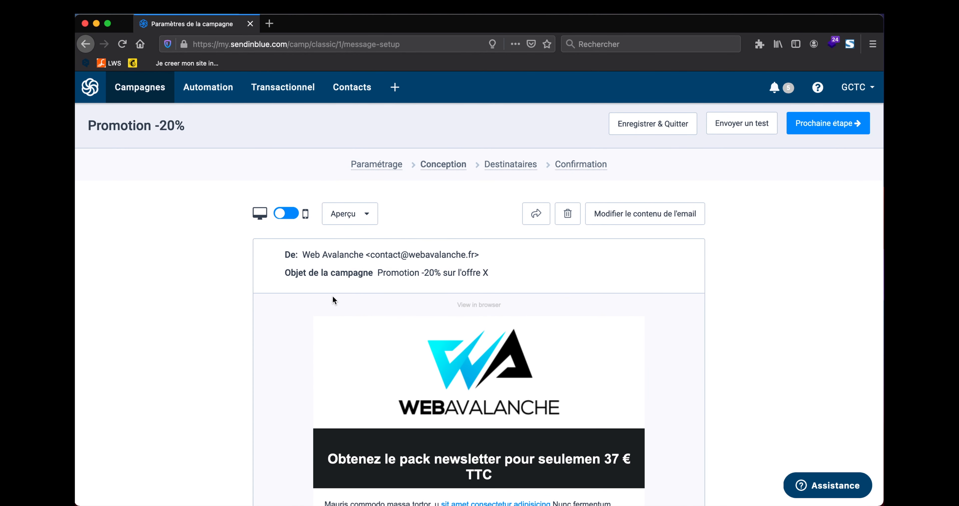
scroll(451, 319, "down", 5)
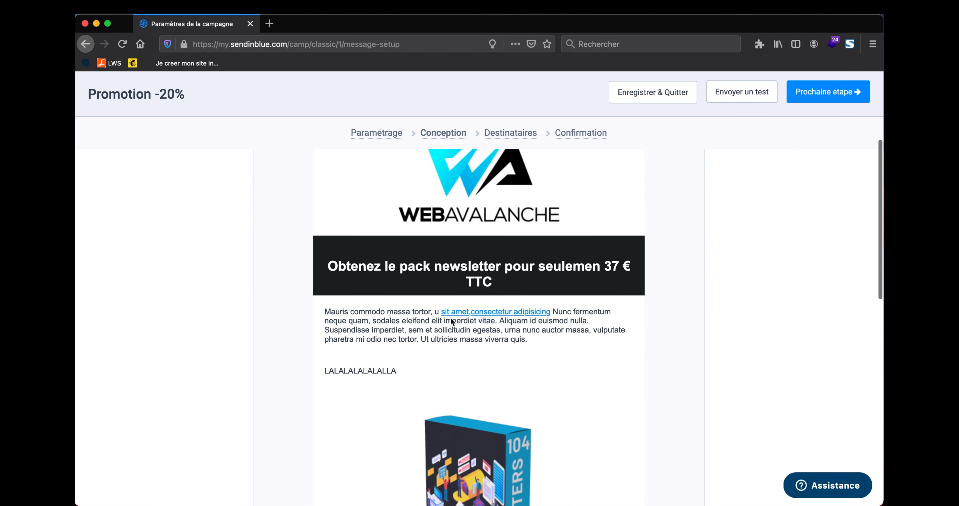
scroll(529, 290, "up", 5)
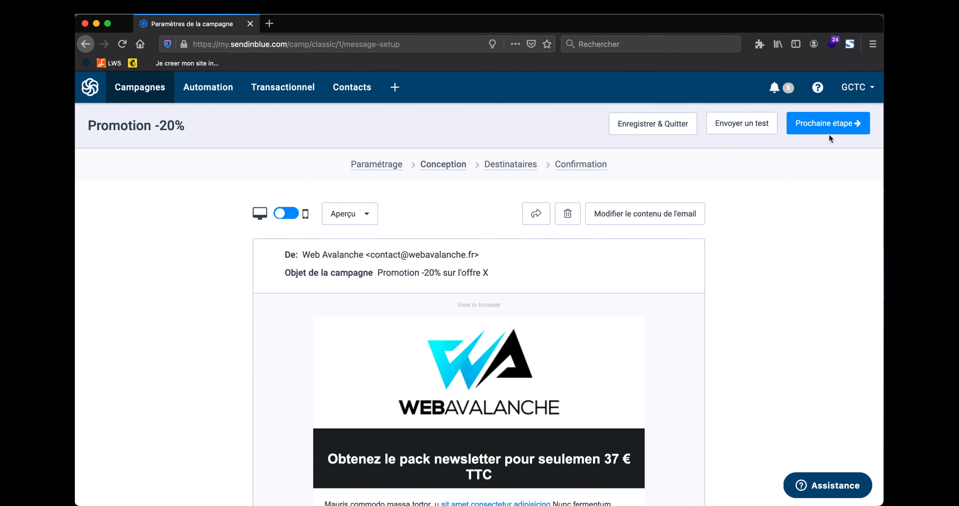
left_click(840, 128)
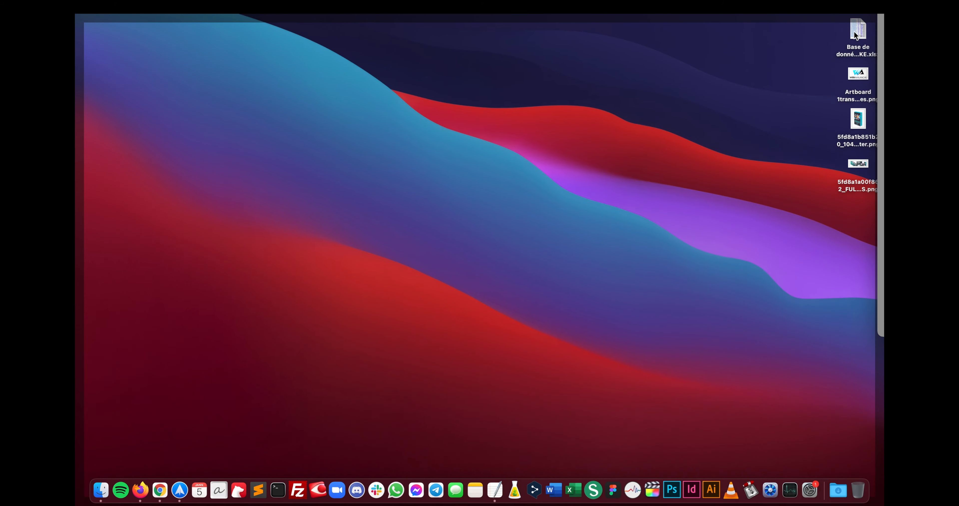
left_click(857, 32)
key("space")
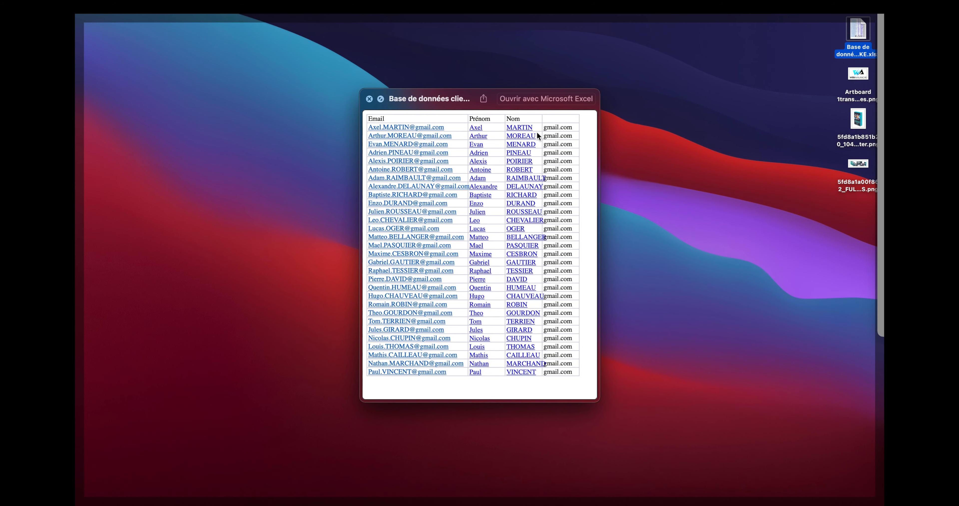
key("space")
key("space")
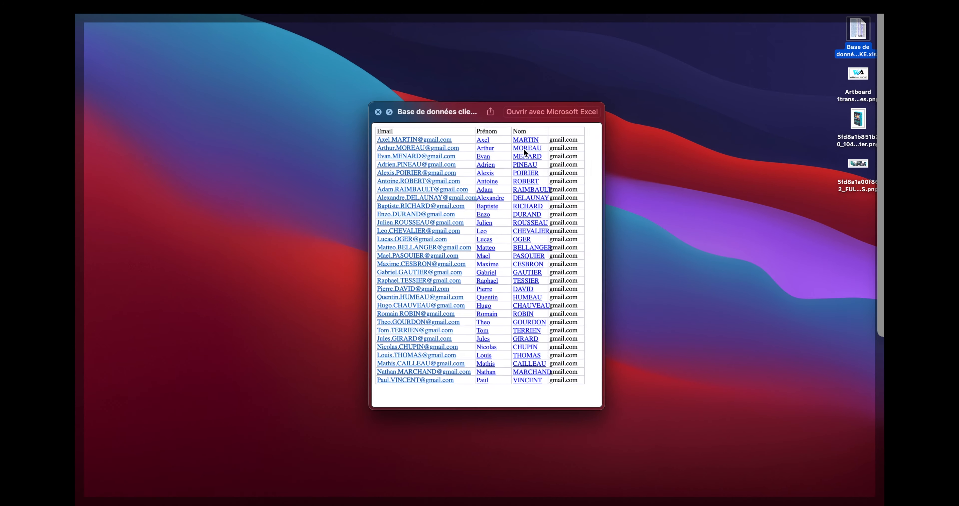
key("space")
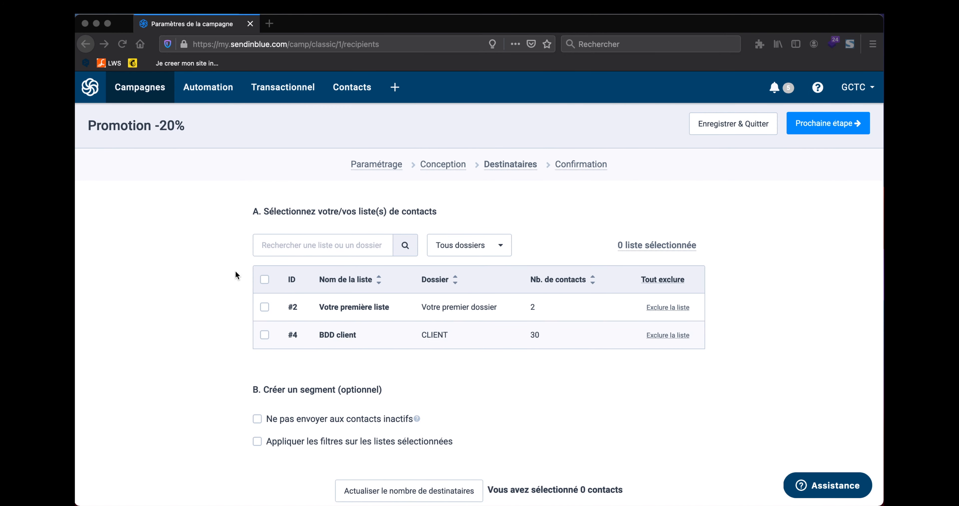
Step: Try Votre première liste, then BDD client, as the campaign recipients
left_click(209, 285)
left_click(265, 307)
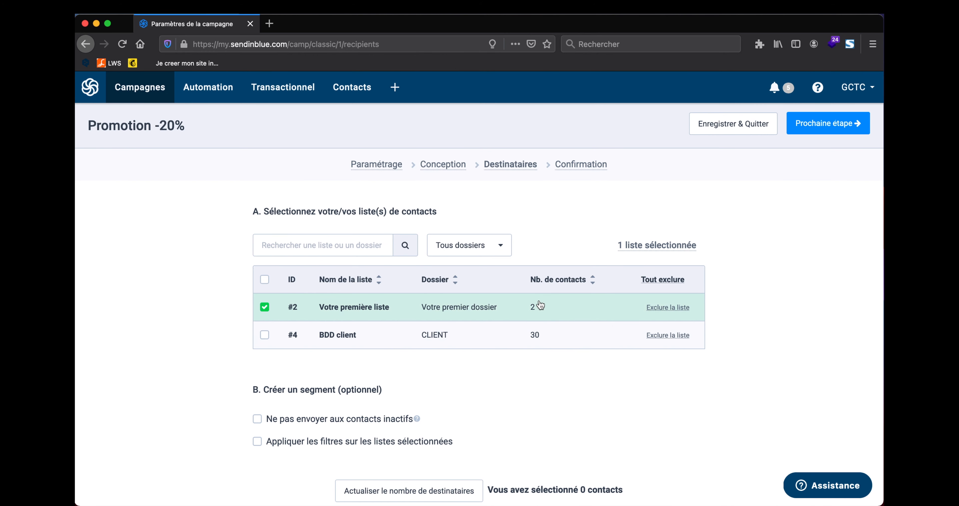
scroll(418, 271, "down", 1)
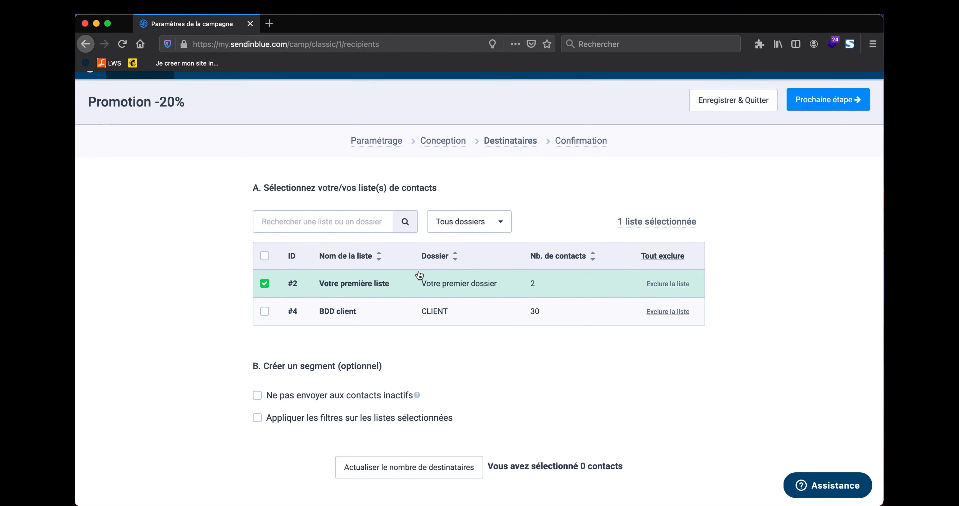
scroll(434, 297, "down", 2)
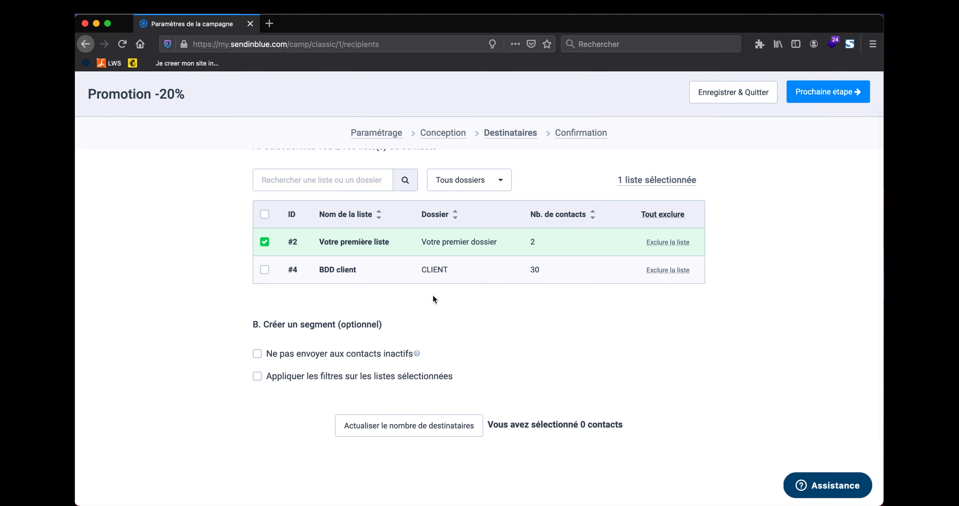
scroll(433, 297, "up", 3)
left_click(264, 307)
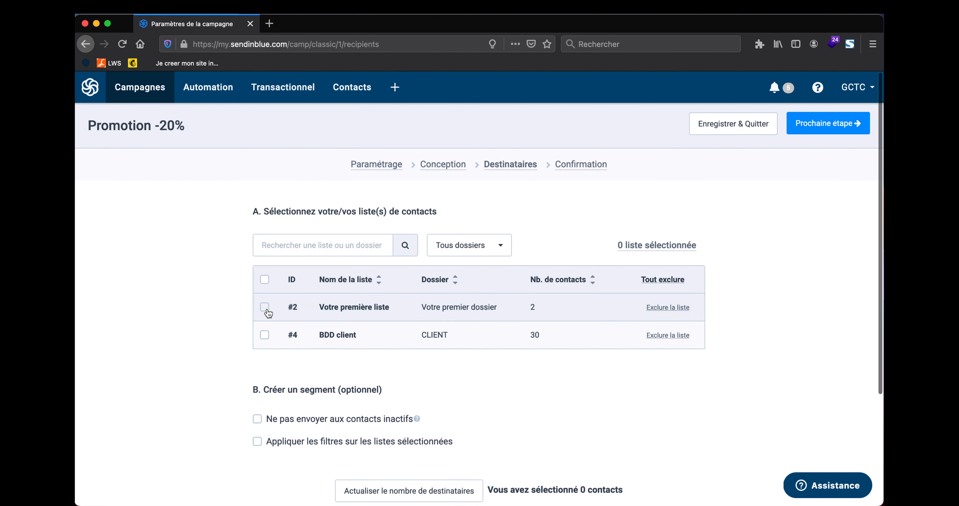
left_click(265, 335)
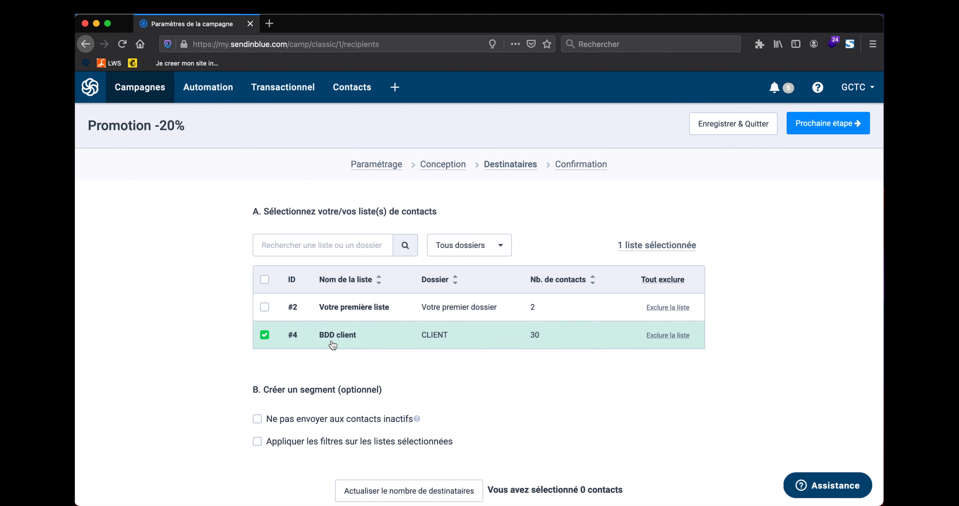
Step: Settle on Votre première liste instead of BDD client and continue to confirmation
scroll(333, 339, "down", 3)
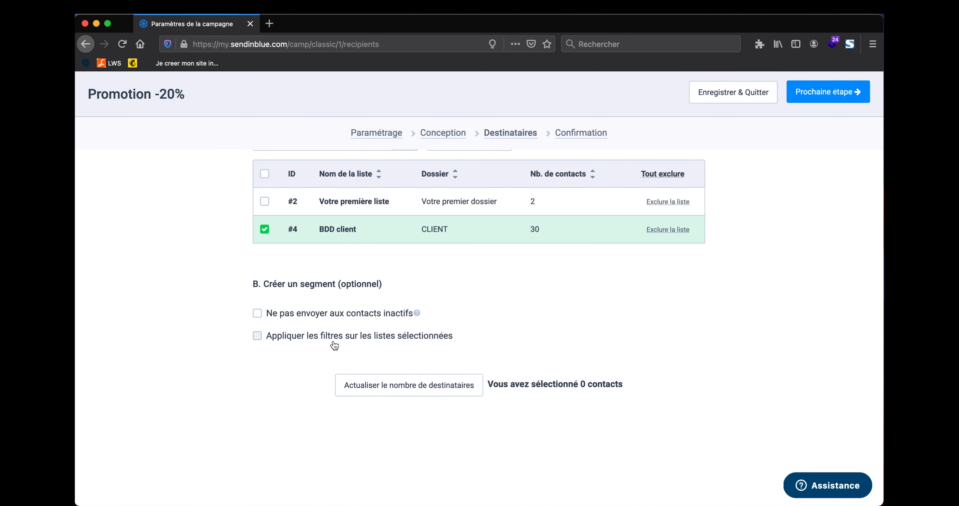
scroll(334, 345, "down", 1)
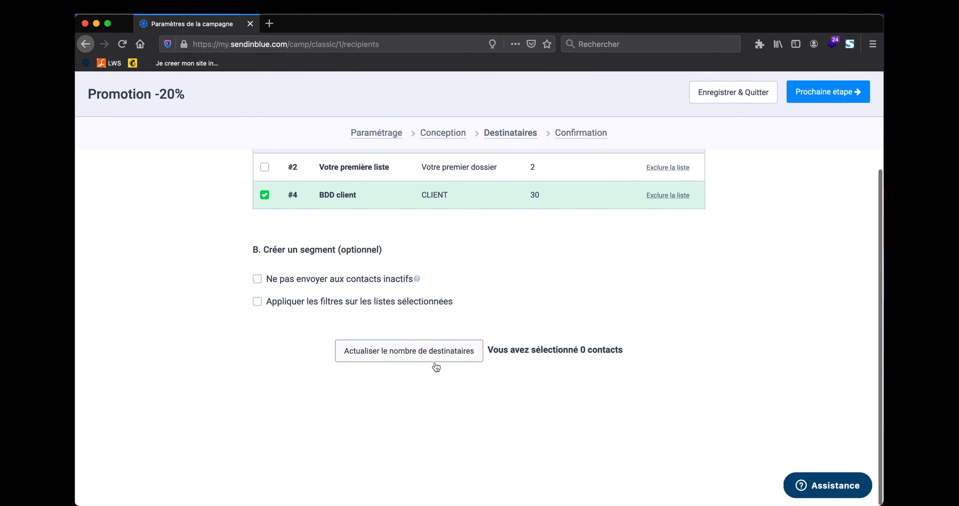
scroll(487, 411, "up", 4)
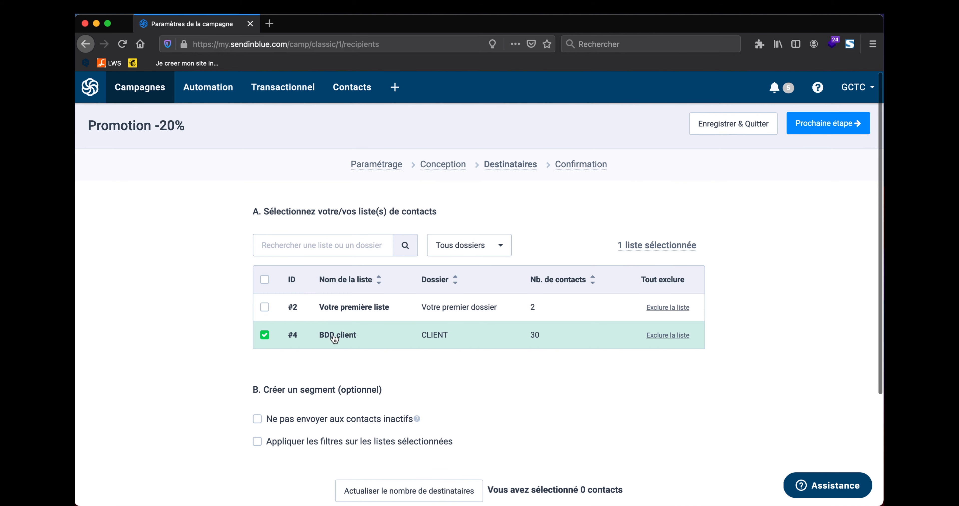
left_click(264, 335)
left_click(265, 307)
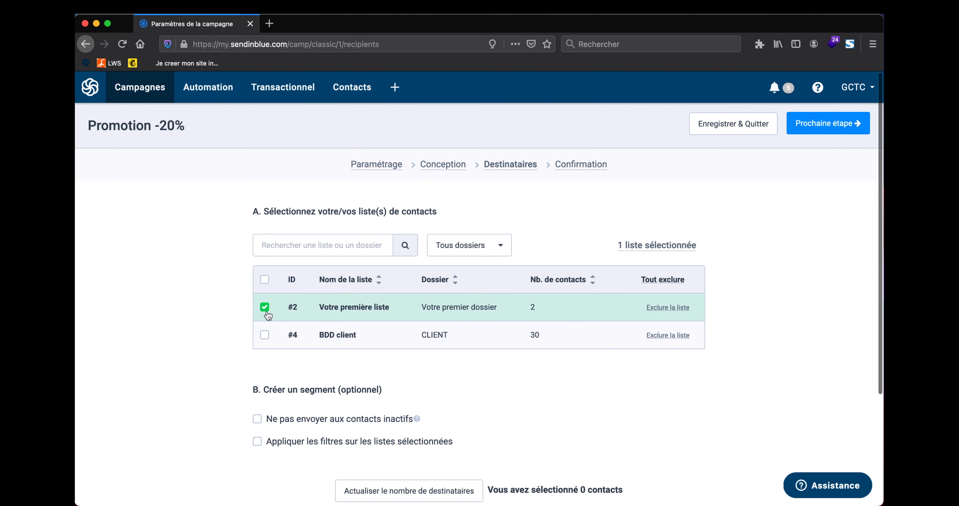
left_click(838, 122)
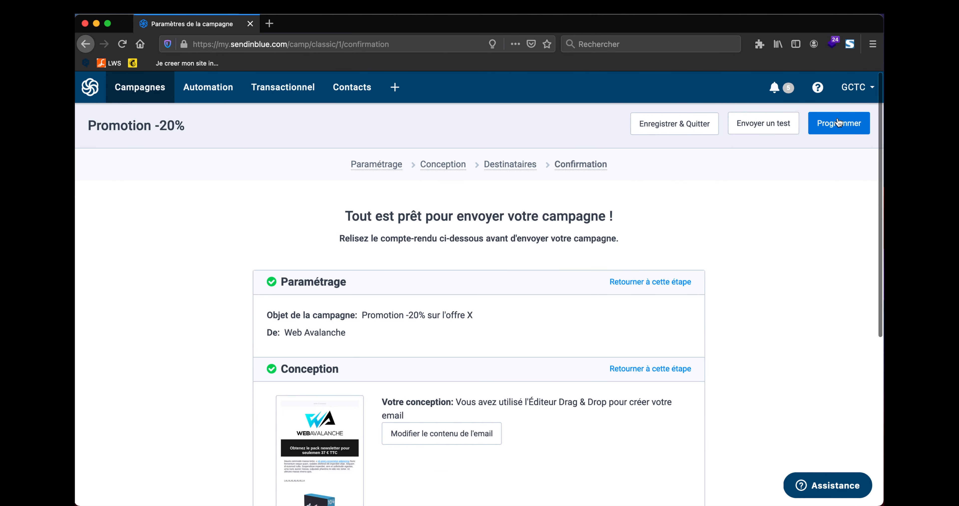
Step: Review the Promotion -20% confirmation summary, then bring up the Programmer send-time options
scroll(495, 272, "down", 5)
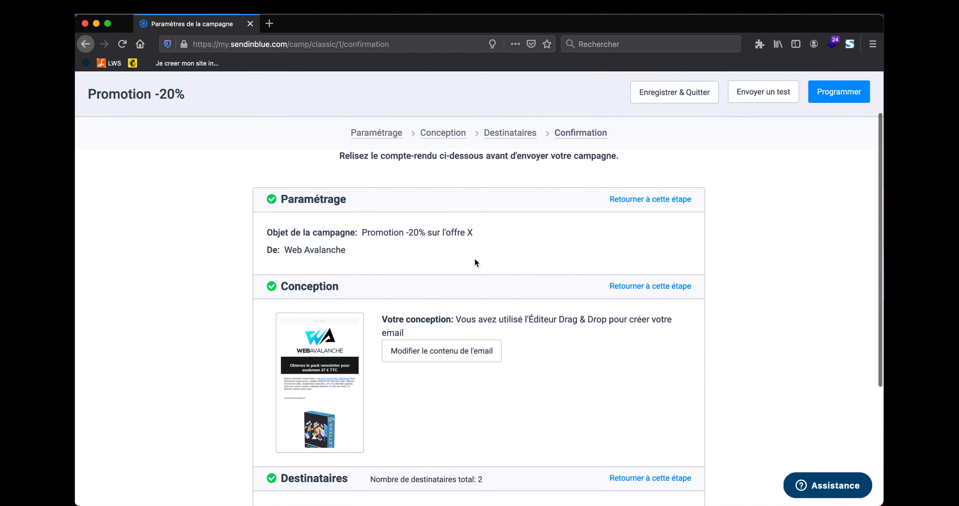
scroll(475, 260, "down", 5)
scroll(476, 262, "up", 10)
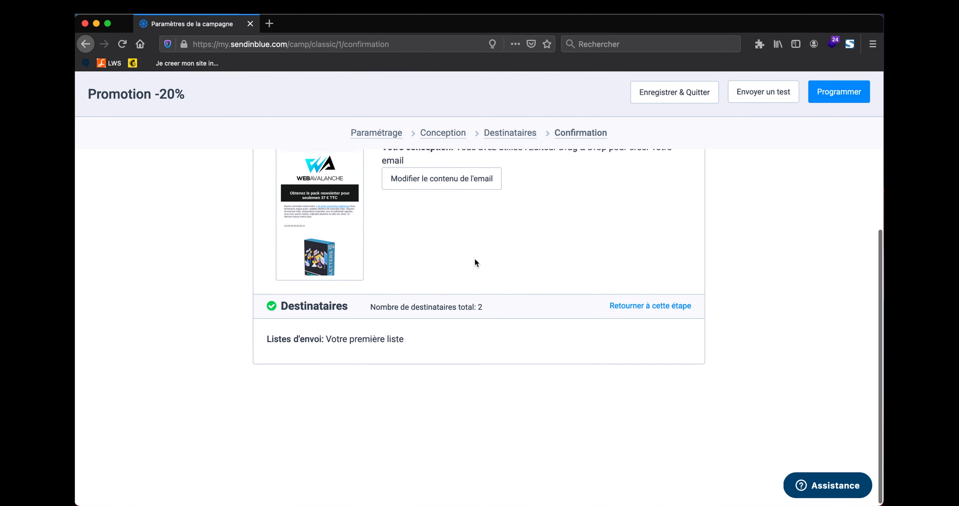
scroll(475, 262, "down", 5)
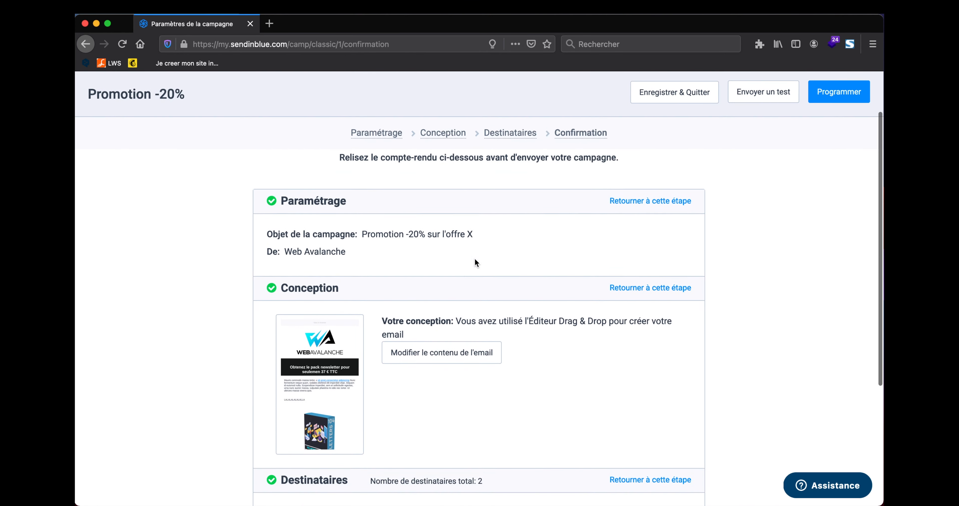
scroll(534, 263, "up", 2)
left_click(838, 100)
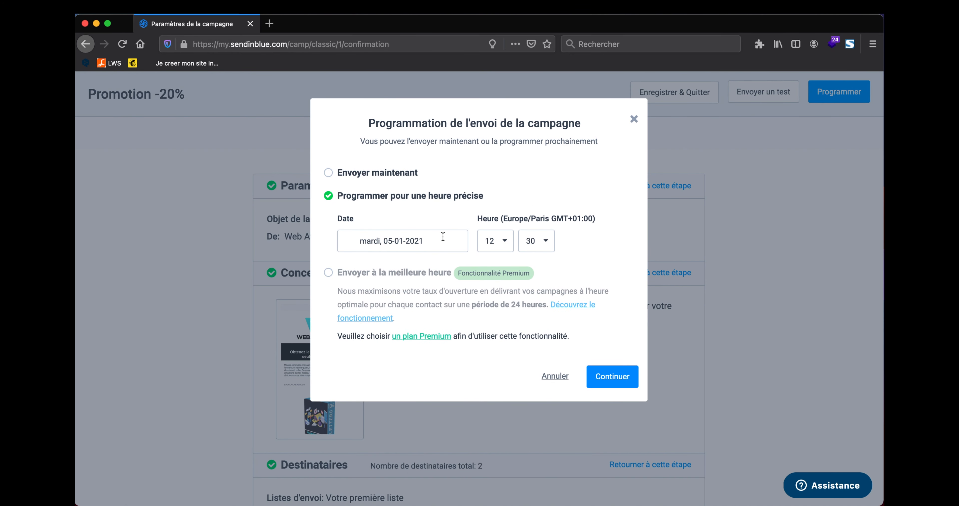
Step: Set the scheduled send time minutes to 20 and the date to 6 January 2021
left_click(537, 241)
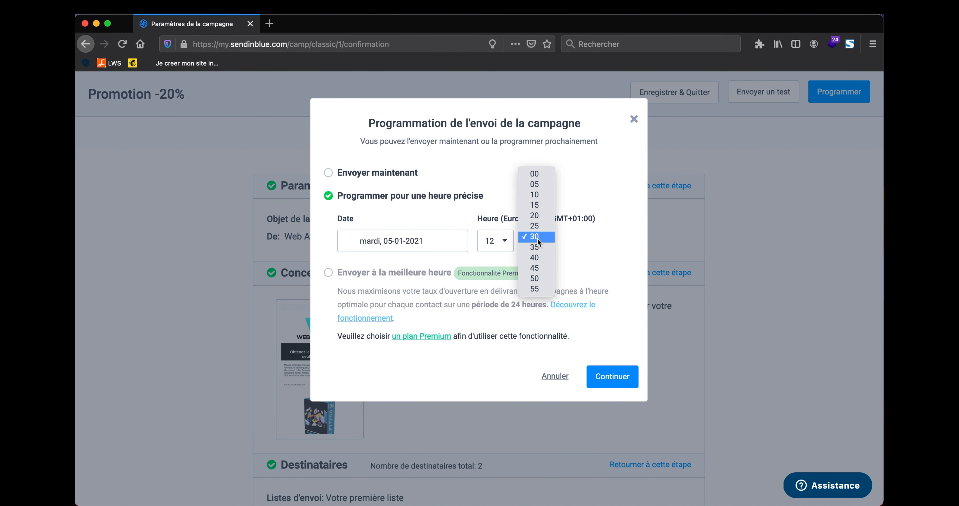
left_click(540, 216)
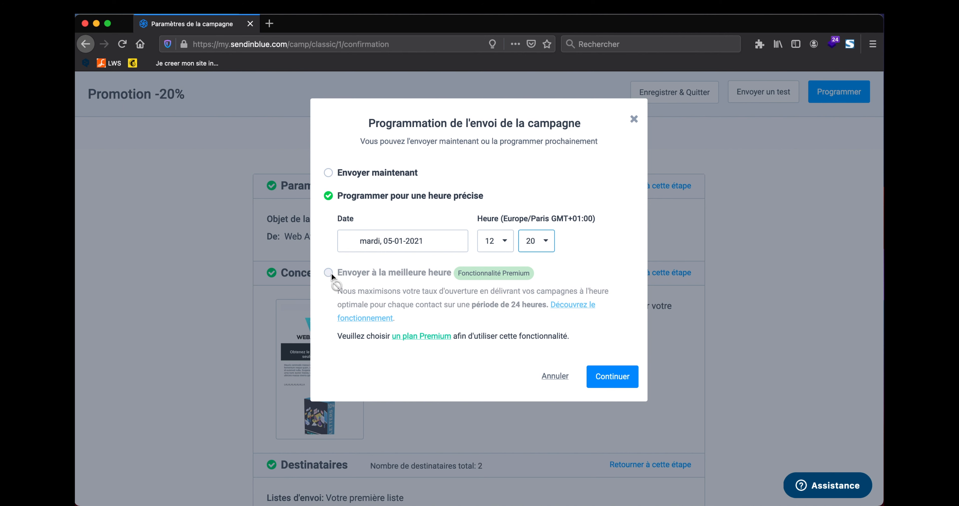
left_click(416, 241)
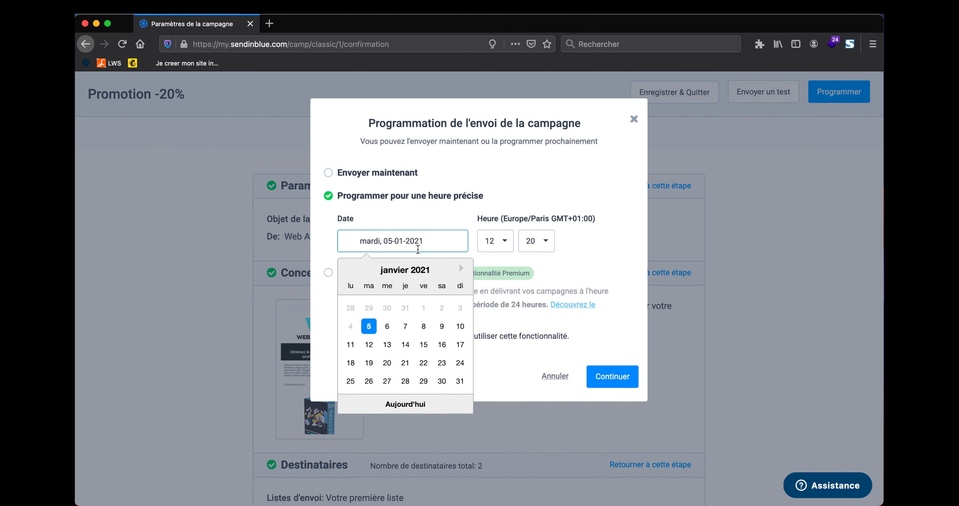
left_click(387, 327)
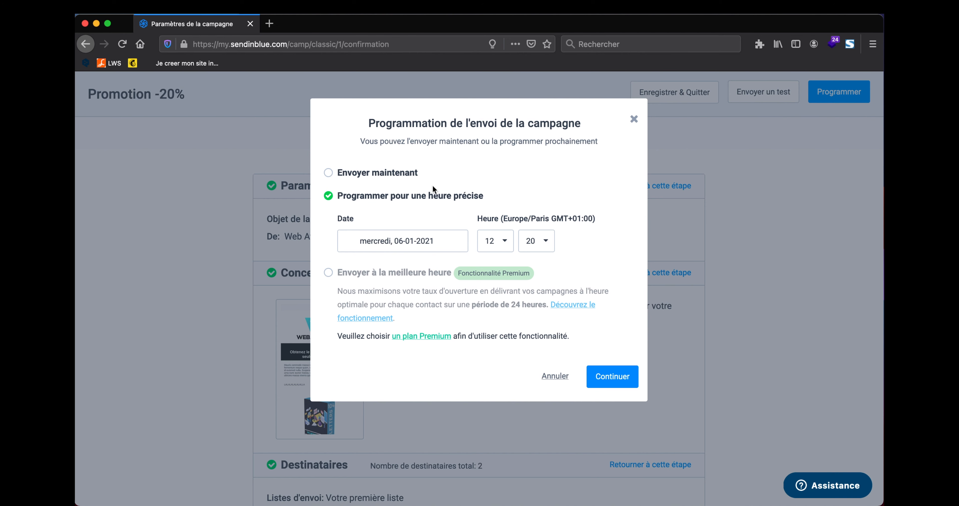
Step: Switch to Envoyer maintenant and continue to the final send confirmation
left_click(372, 175)
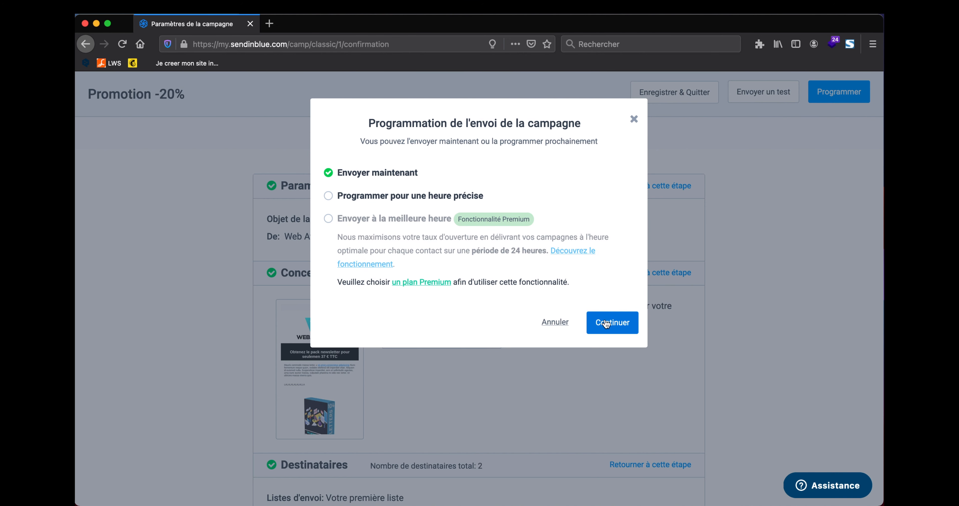
left_click(386, 193)
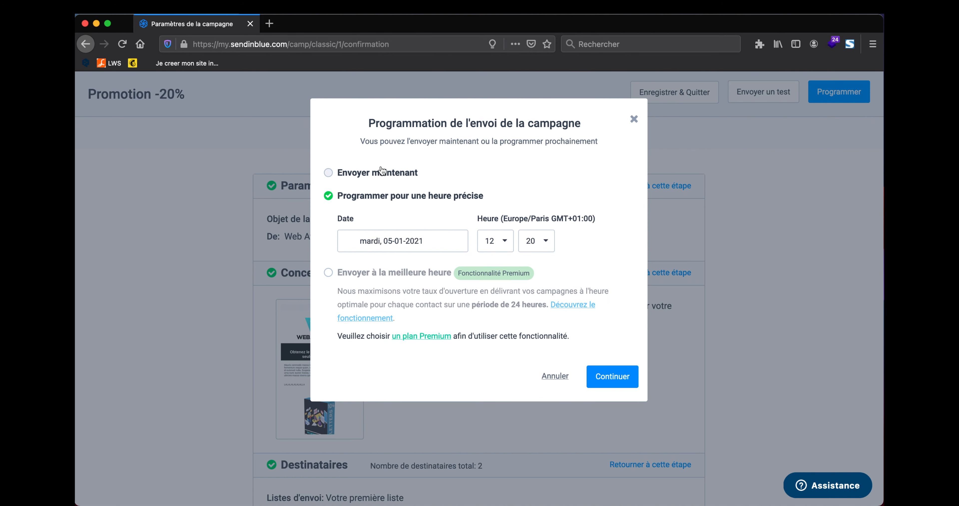
left_click(379, 177)
left_click(379, 196)
left_click(382, 175)
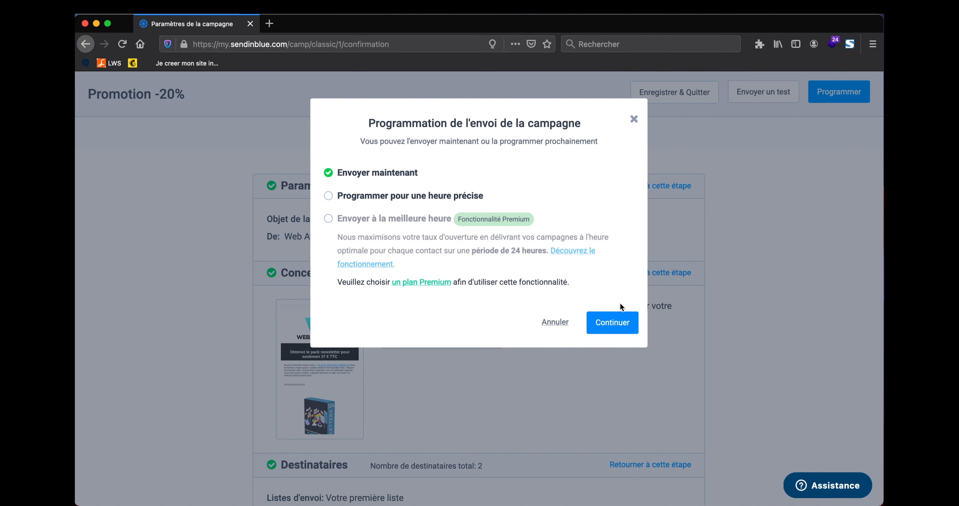
left_click(605, 319)
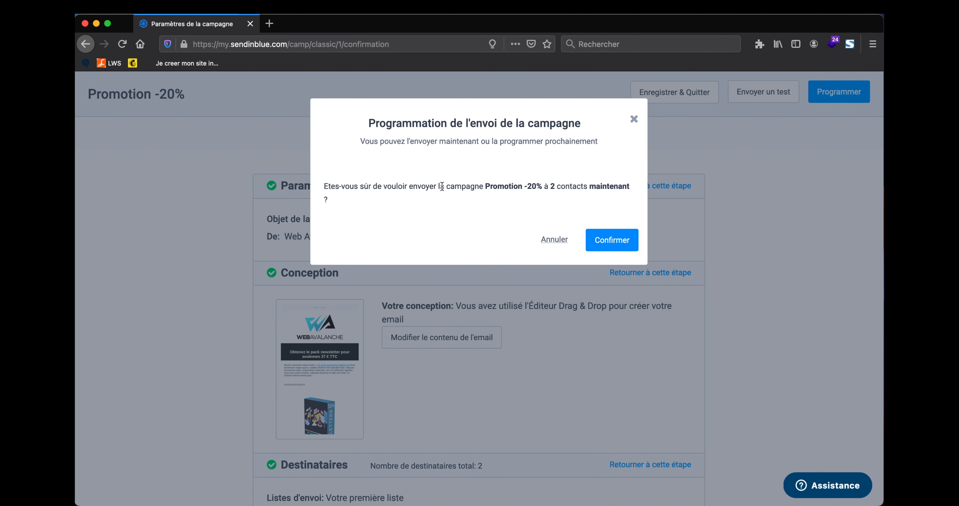
Step: Confirm sending the Promotion -20% campaign to the 2 contacts now
left_click(613, 246)
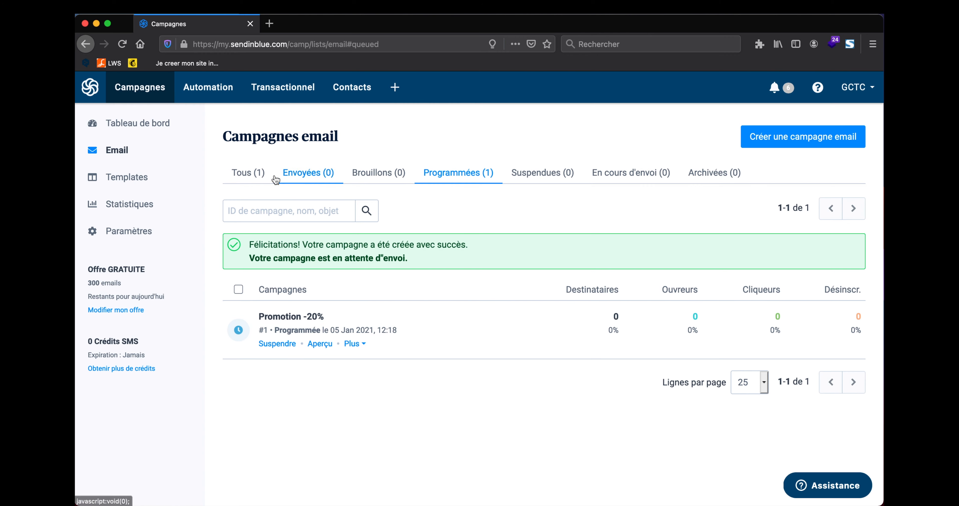
Step: Open Statistiques and review the campaign totals, all still at 0
left_click(128, 204)
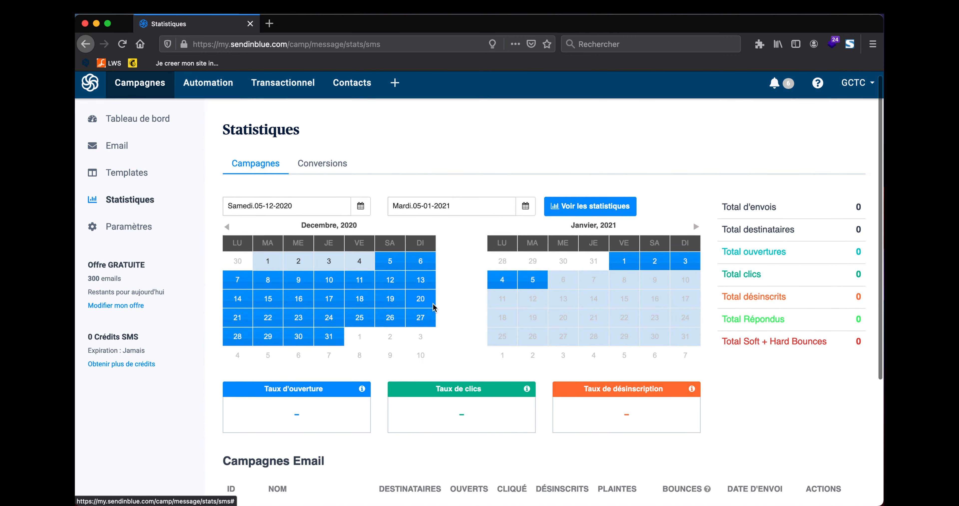
scroll(432, 307, "down", 5)
scroll(433, 303, "up", 5)
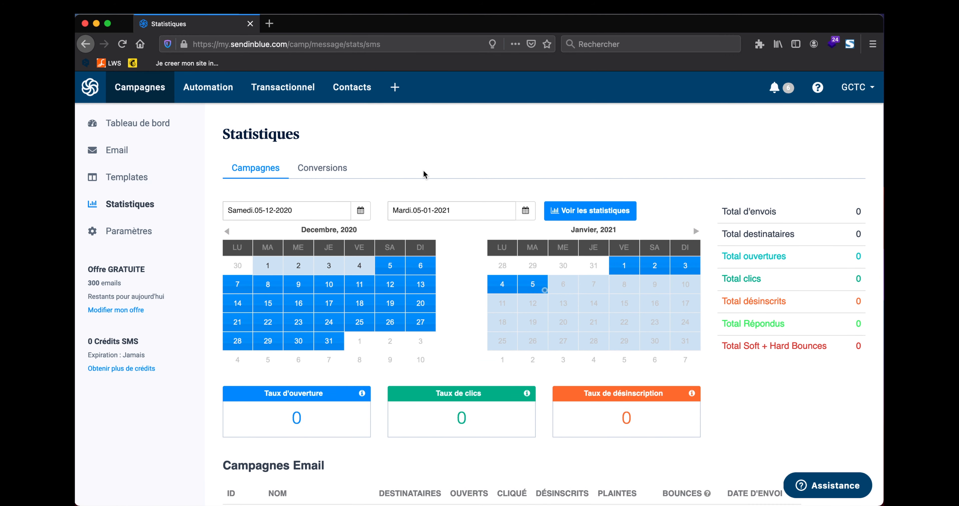
scroll(423, 170, "down", 4)
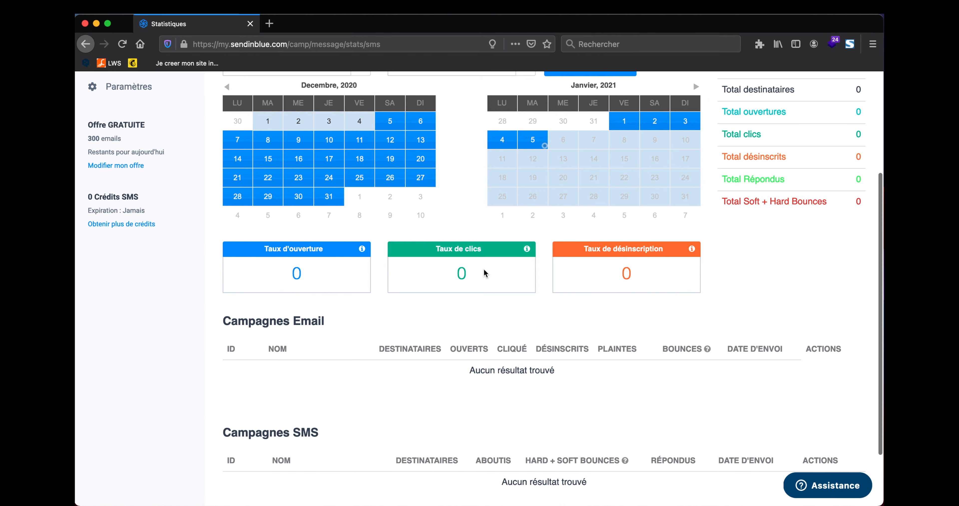
scroll(578, 276, "down", 2)
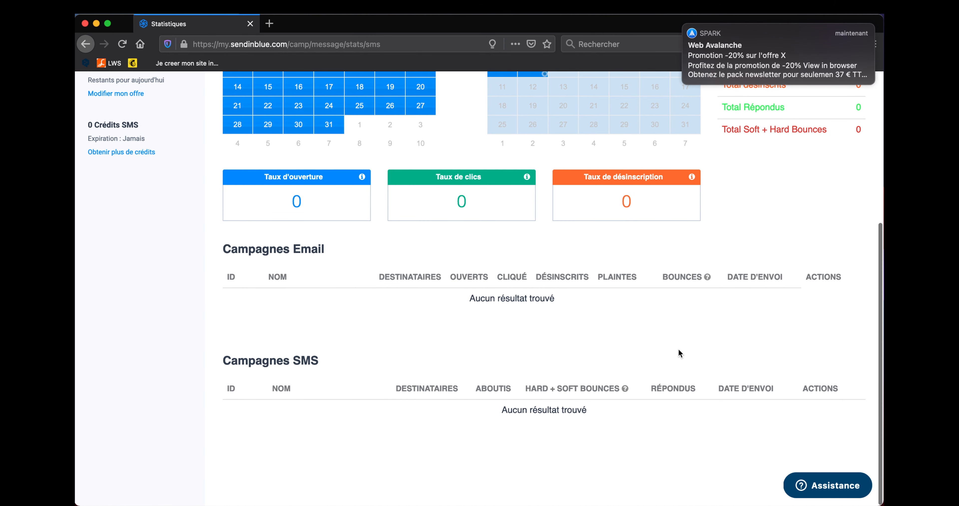
Step: Dismiss the new-email and campaign-sent Spark notifications
mouse_move(685, 28)
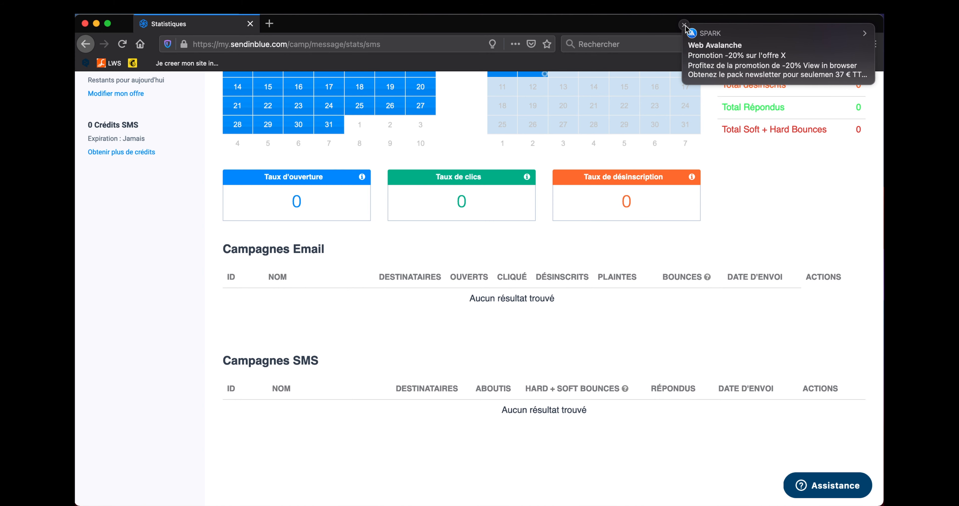
left_click(685, 26)
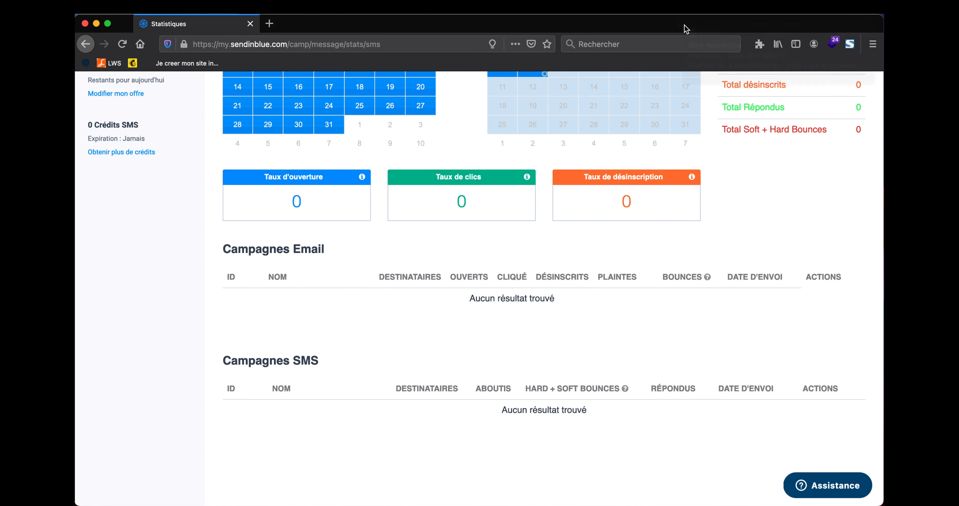
scroll(634, 380, "up", 5)
scroll(635, 379, "up", 2)
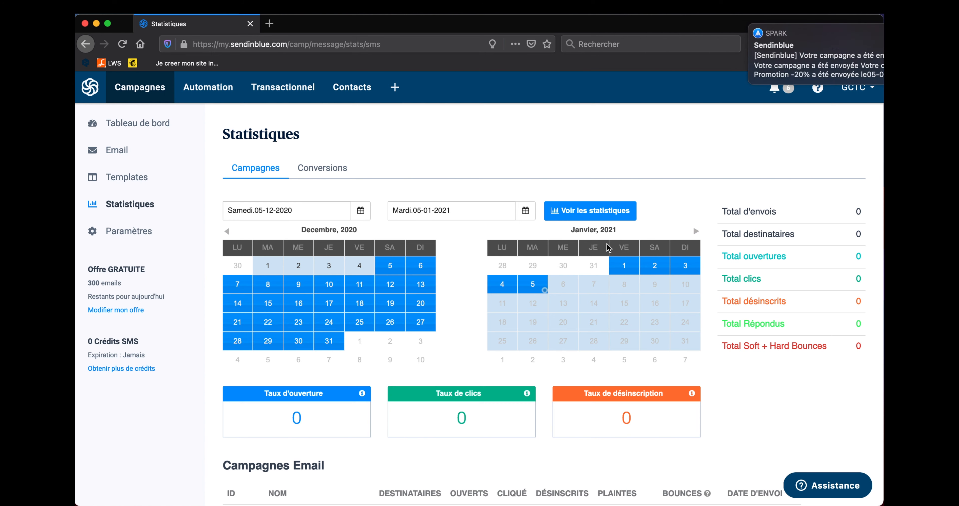
mouse_move(683, 26)
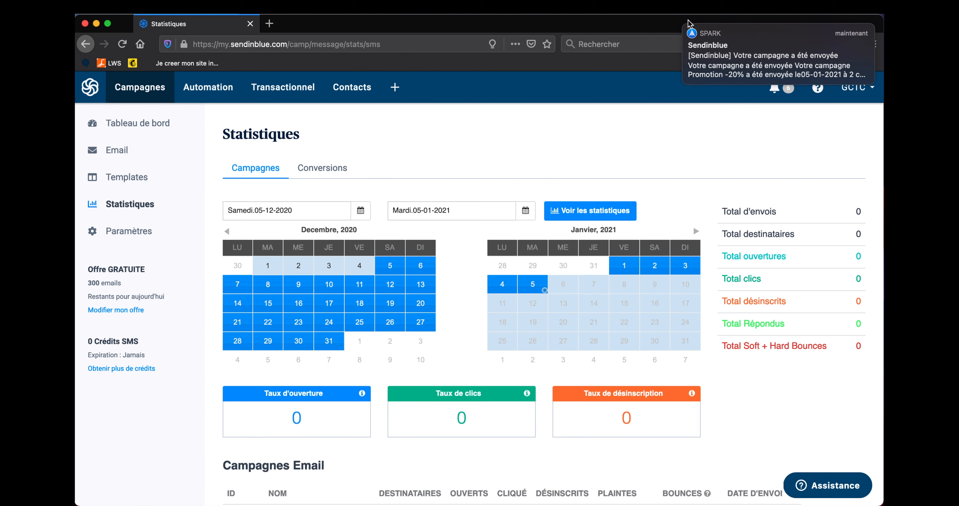
left_click(684, 25)
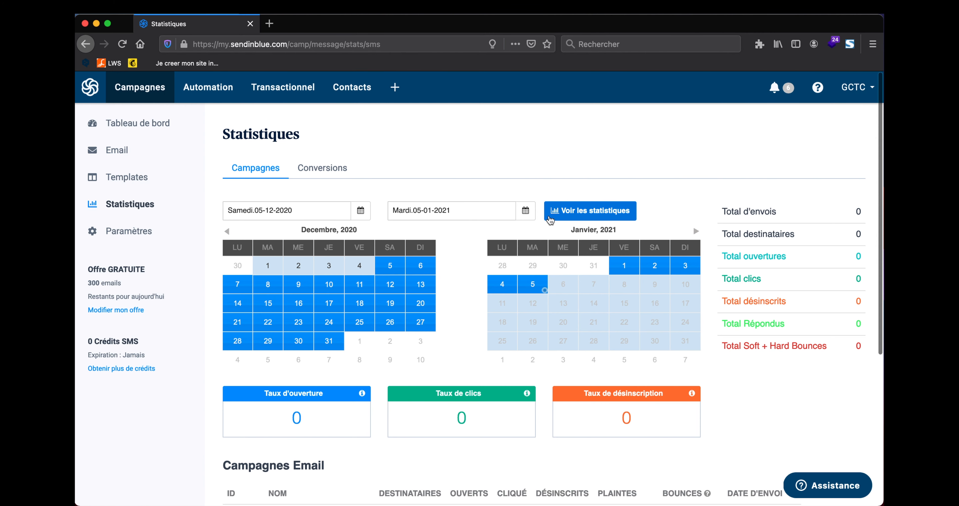